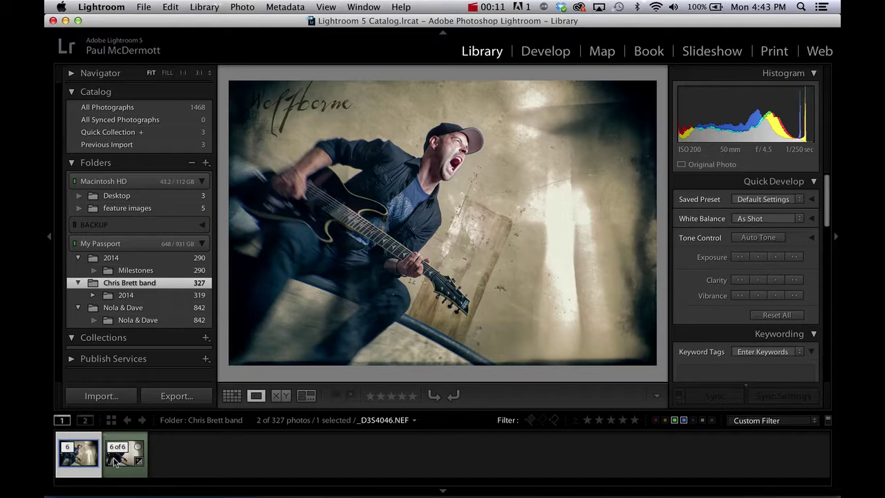
Compare the finished guitarist edit with the original _D3S4046.NEF photo
click(115, 462)
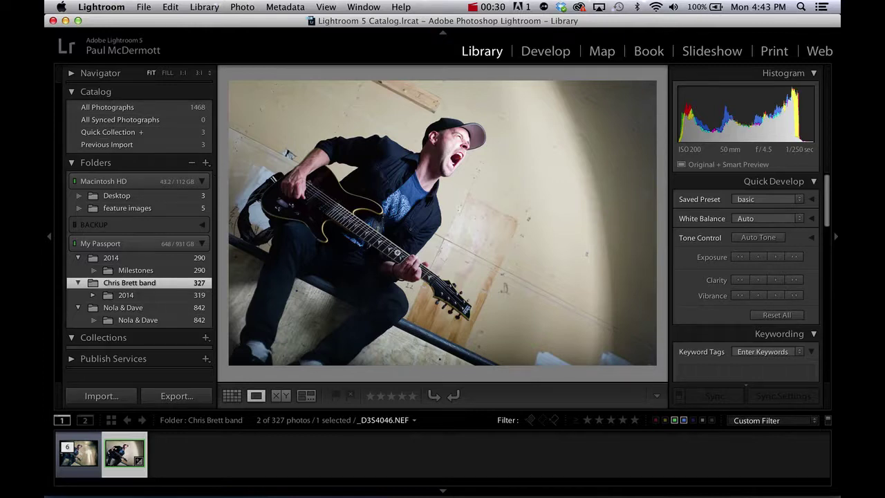
click(84, 458)
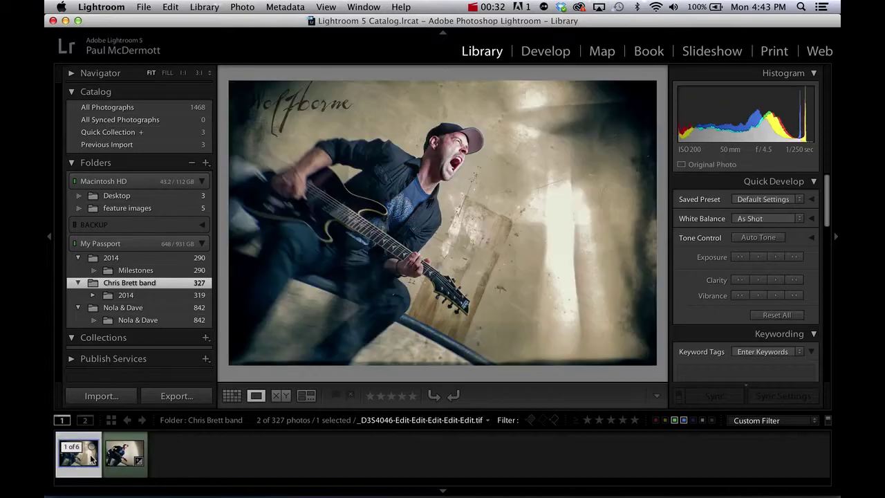
click(117, 454)
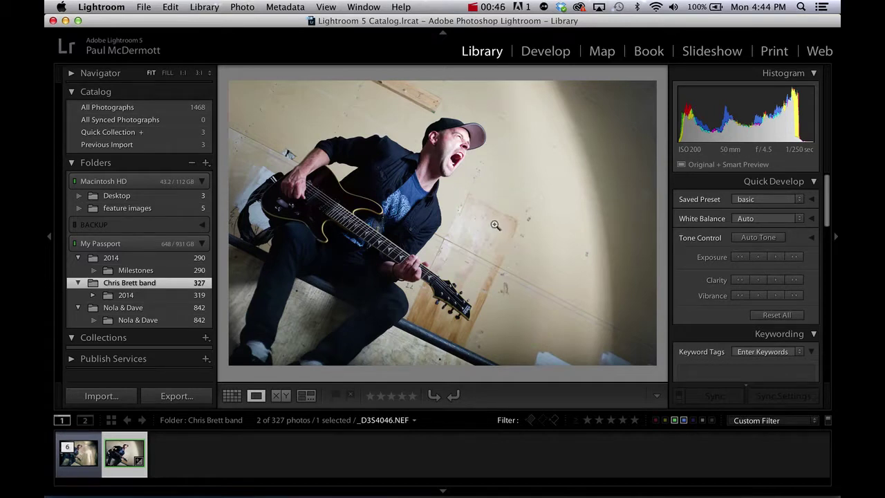
Open the original _D3S4046.NEF from Lightroom in Photoshop for editing and duplicate its Background layer
click(544, 53)
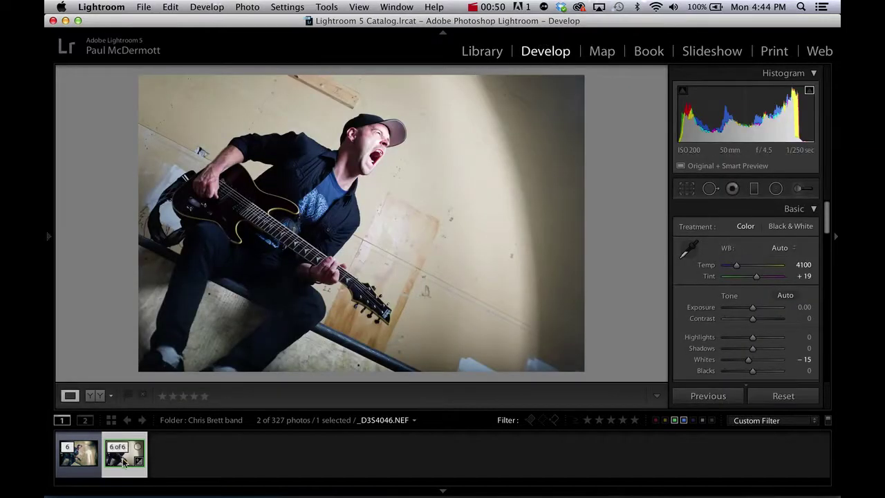
key(super+e)
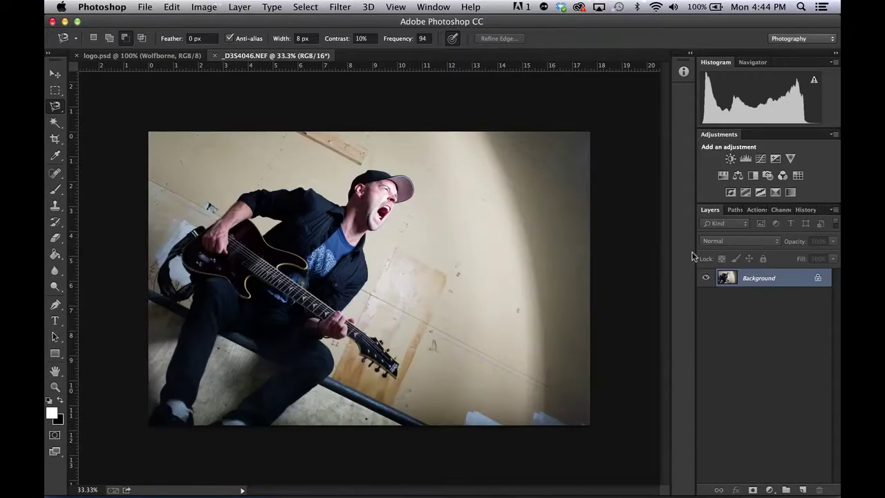
key(super+j)
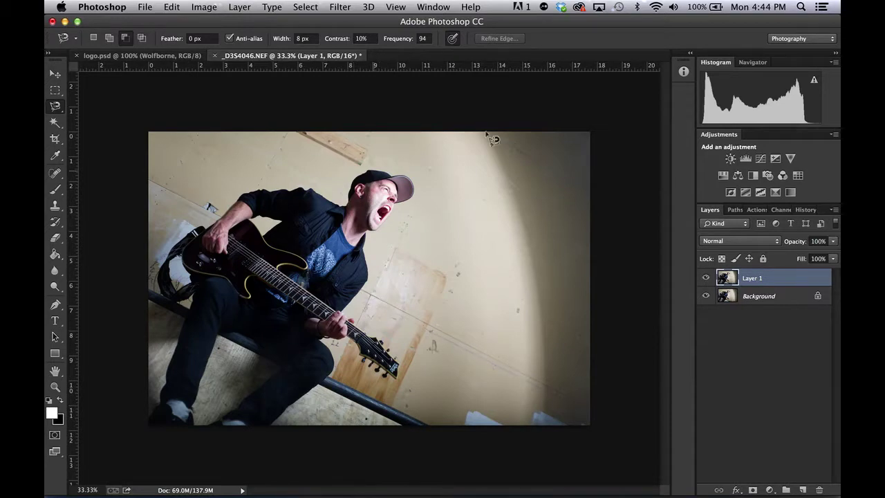
Remove the dark panel seams between the jacket and guitar neck with the Spot Healing Brush at size 30, Content-Aware
key(j)
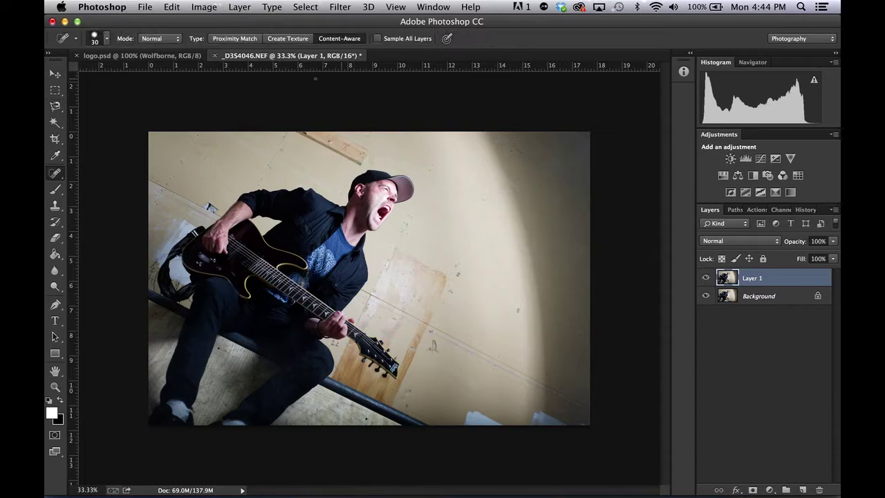
click(57, 175)
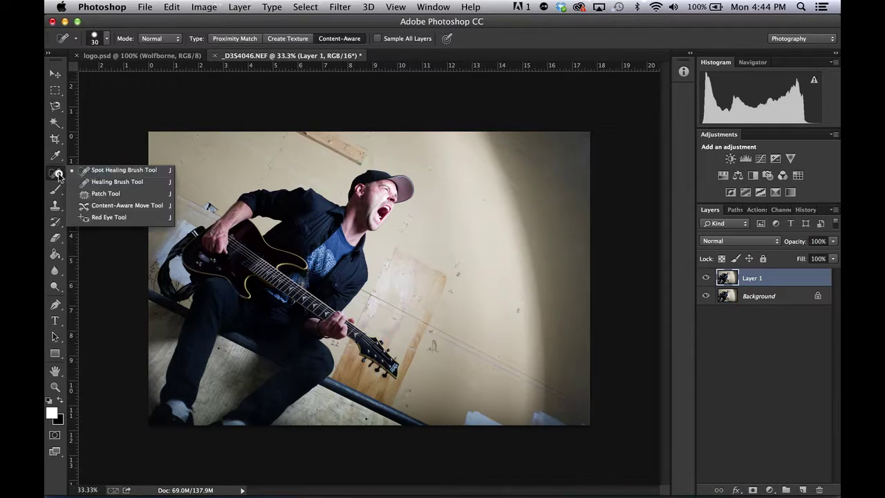
click(108, 171)
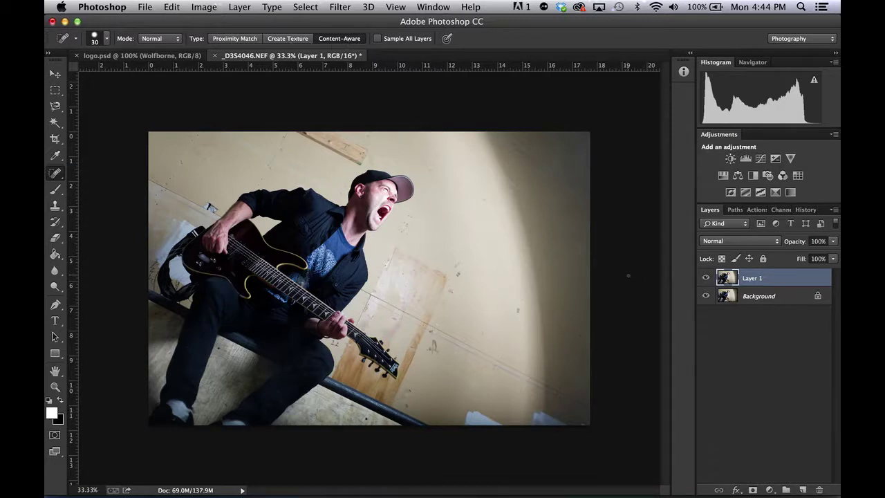
key(super+equal)
key(super+equal)
key(super+equal)
key(super+equal)
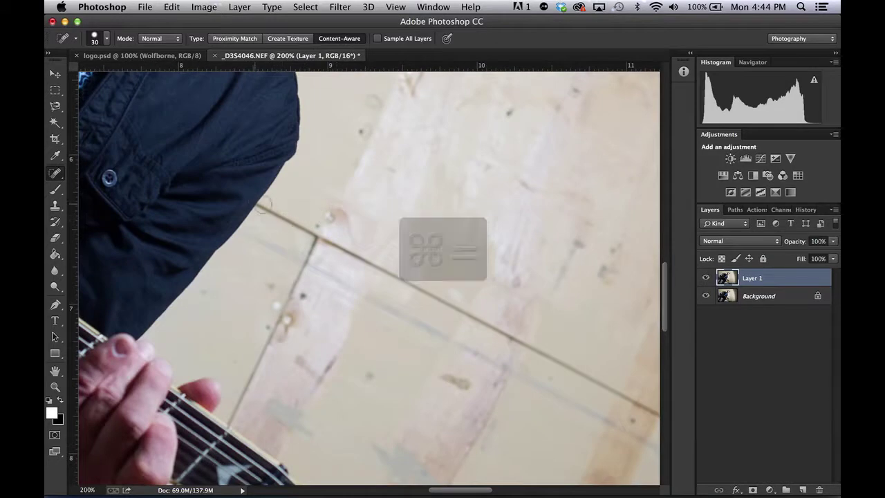
drag(271, 210, 591, 384)
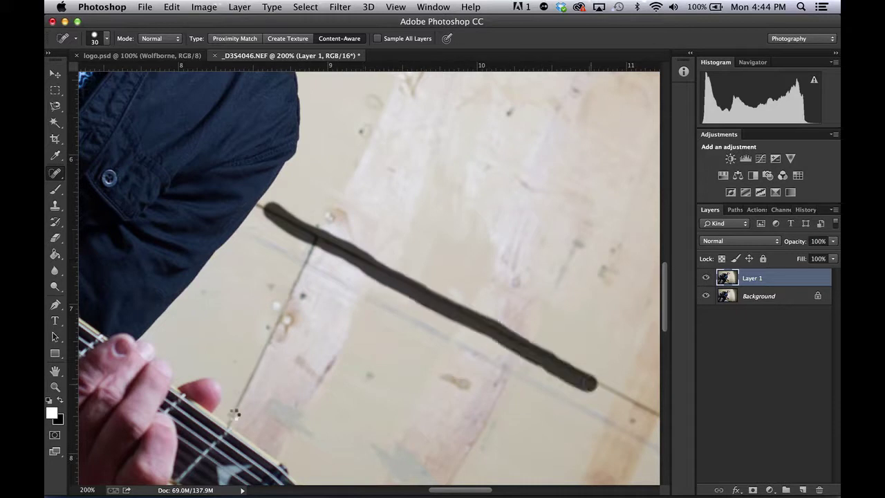
drag(233, 413, 316, 225)
drag(543, 370, 178, 108)
mouse_move(356, 233)
mouse_down()
mouse_move(213, 205)
mouse_move(584, 412)
mouse_up()
Heal the continuation of the dark diagonal seam across the wall beyond the guitar's headstock
scroll(336, 173, down, 10)
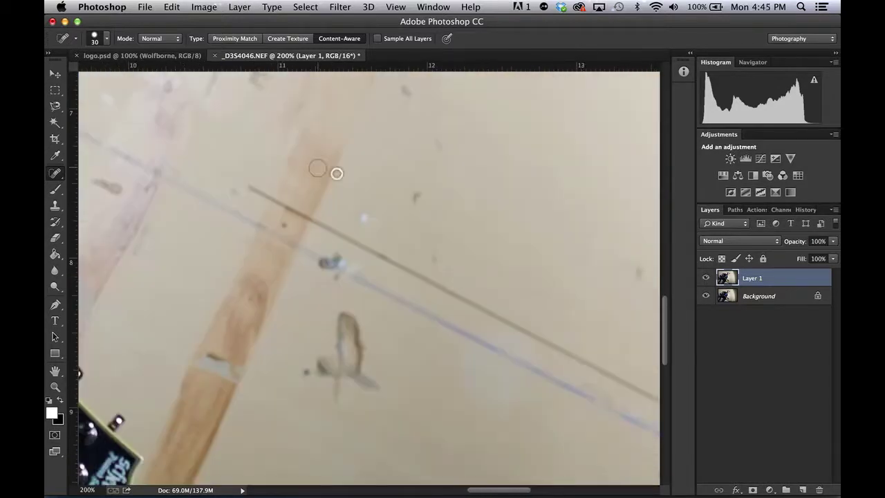
mouse_move(251, 187)
mouse_down()
mouse_move(447, 305)
mouse_move(546, 352)
mouse_move(417, 268)
mouse_up()
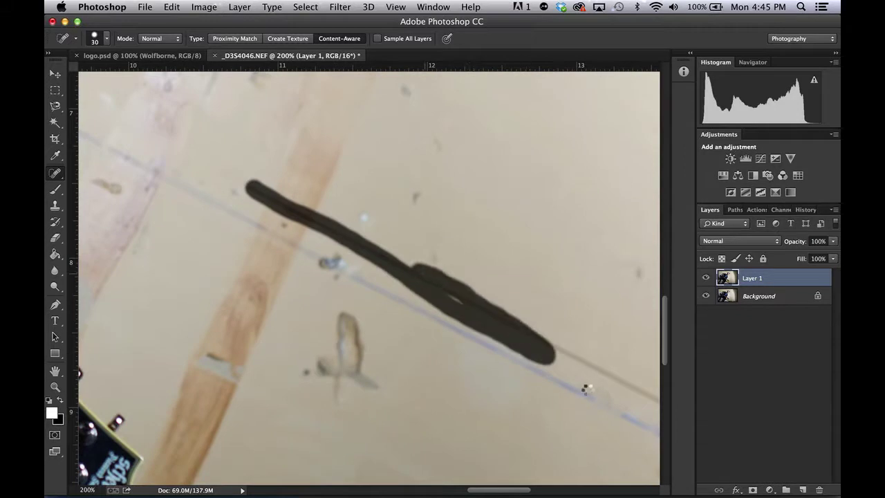
drag(588, 389, 419, 312)
mouse_move(214, 180)
mouse_down()
mouse_move(267, 237)
mouse_move(219, 182)
mouse_move(553, 358)
mouse_up()
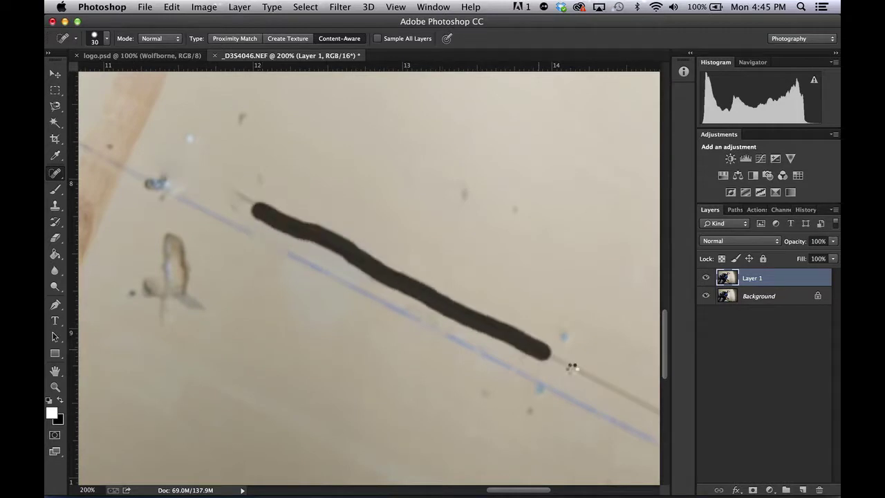
Heal the dark wall marks, the blue diagonal line and the remaining seam to the photo's edge with a size 45 healing brush
key(super+minus)
key(super+minus)
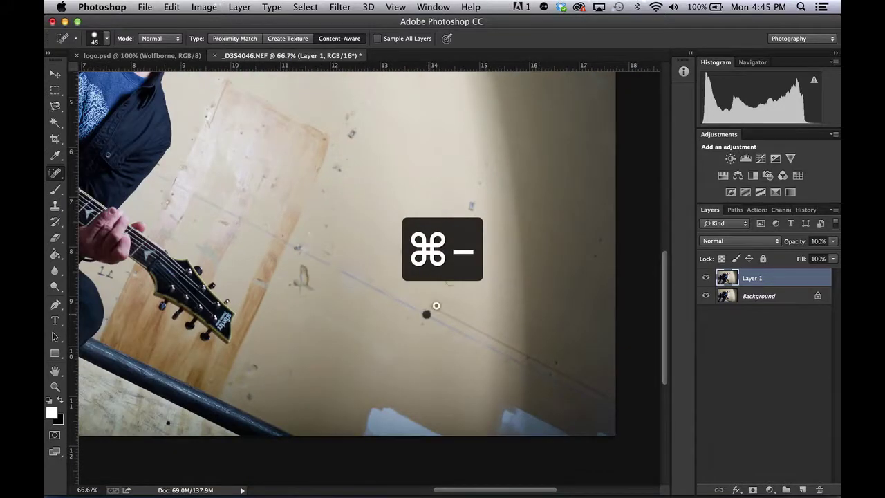
click(353, 136)
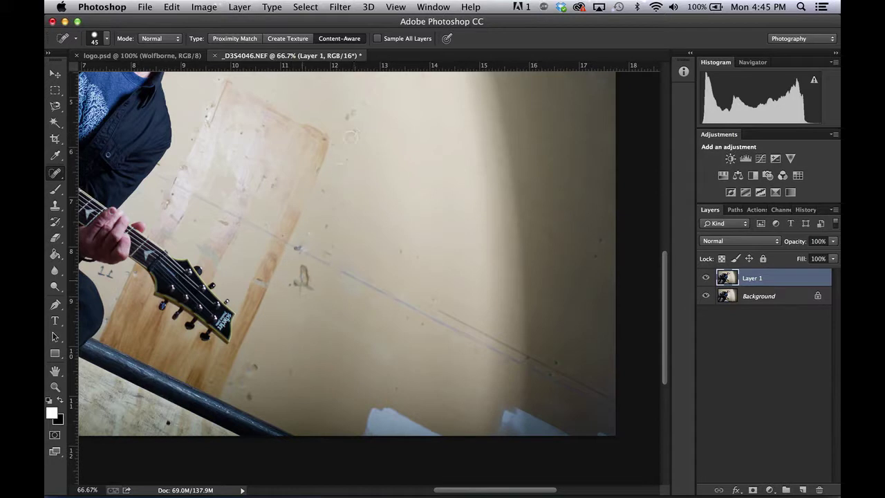
mouse_move(304, 285)
mouse_down()
mouse_move(302, 273)
mouse_move(305, 286)
mouse_up()
drag(159, 177, 620, 413)
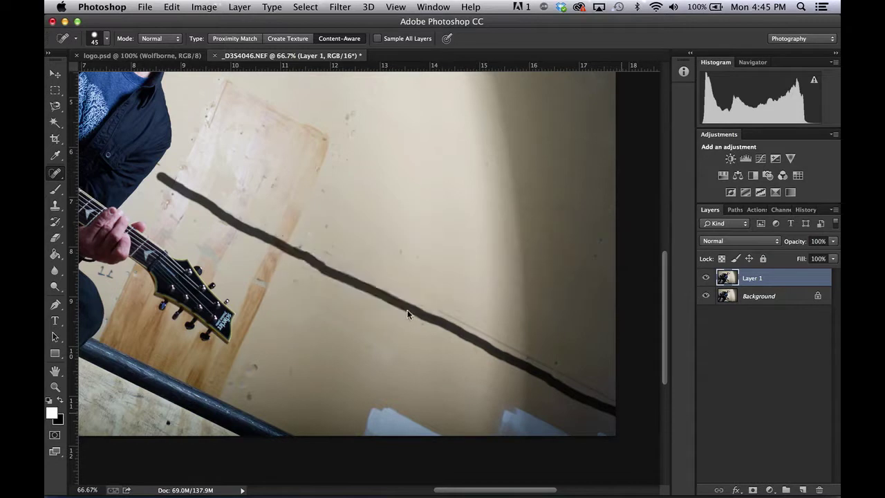
drag(438, 311, 619, 403)
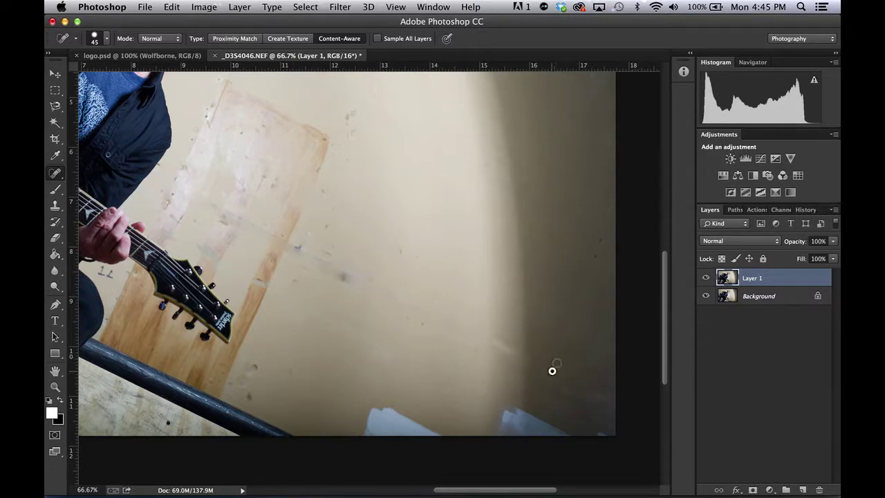
Enlarge the healing brush to 90 and heal the wall patch's upper edge between the face and the jacket
mouse_move(405, 223)
mouse_down()
mouse_move(493, 289)
mouse_move(550, 293)
mouse_up()
drag(403, 240, 442, 284)
key(bracketright)
key(bracketright)
key(bracketright)
drag(432, 128, 387, 239)
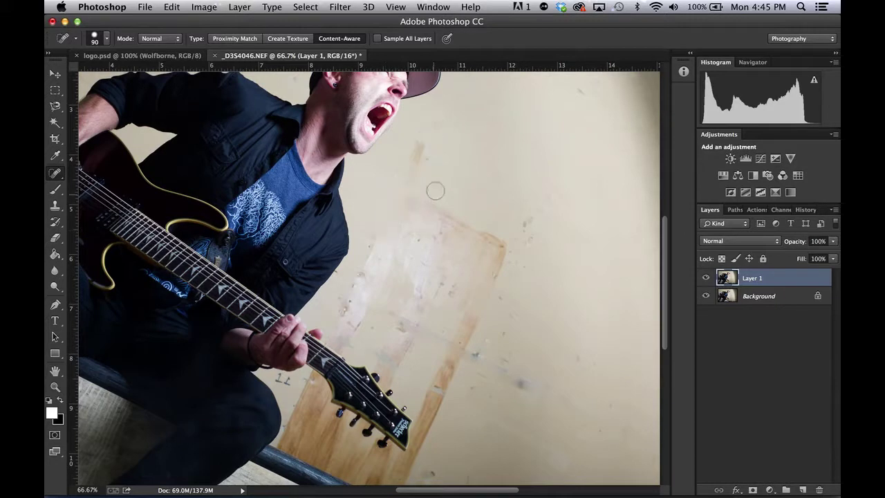
Heal the wall behind the strumming arm, including the seam, the metal fixture and the small dark spots
scroll(425, 184, up, 10)
scroll(329, 177, down, 5)
scroll(329, 178, right, 3)
mouse_move(319, 309)
mouse_down()
mouse_move(347, 270)
mouse_move(365, 214)
mouse_up()
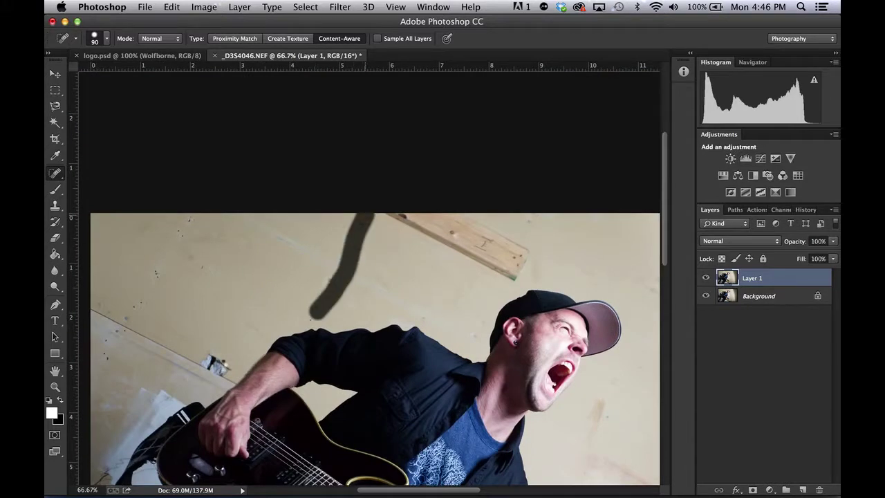
mouse_move(229, 374)
mouse_down()
mouse_move(224, 357)
mouse_move(188, 354)
mouse_move(90, 309)
mouse_up()
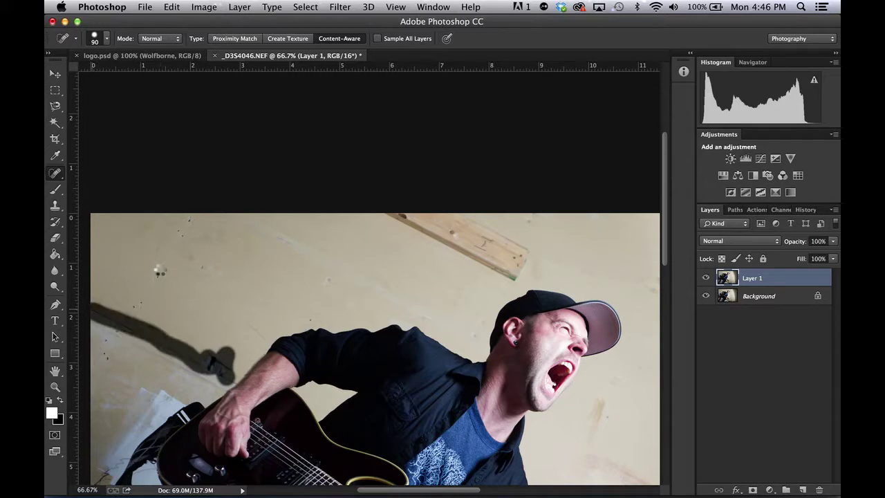
drag(161, 268, 103, 362)
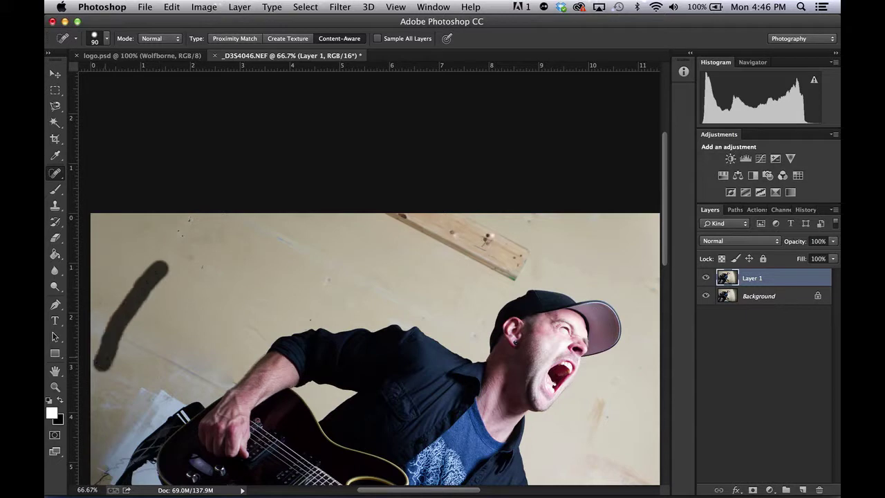
Enlarge the healing brush to 300 and remove the wooden plank above the guitarist's cap
key(bracketright)
key(bracketright)
key(bracketright)
key(bracketright)
key(bracketright)
key(bracketright)
key(bracketright)
mouse_move(497, 251)
mouse_down()
mouse_move(512, 253)
mouse_move(403, 203)
mouse_up()
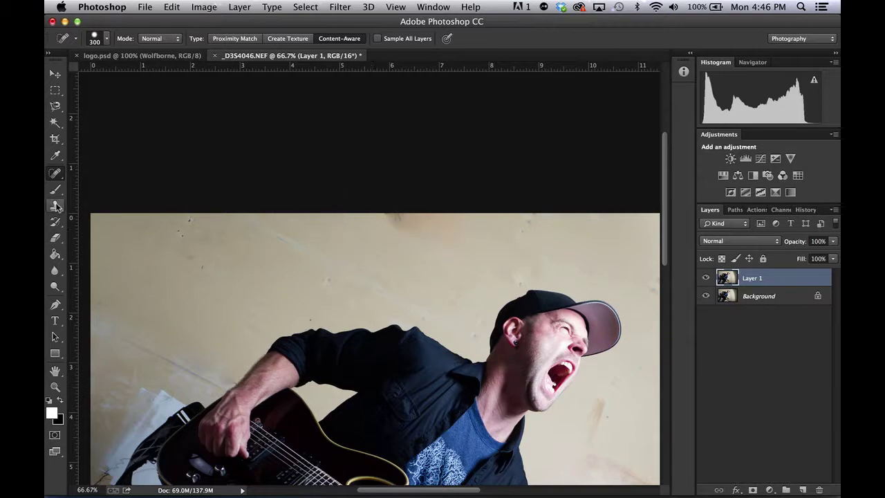
Cover the brown smudge left at the photo's upper edge with clean wall using the Clone Stamp at size 400 and 65% opacity
drag(55, 206, 90, 200)
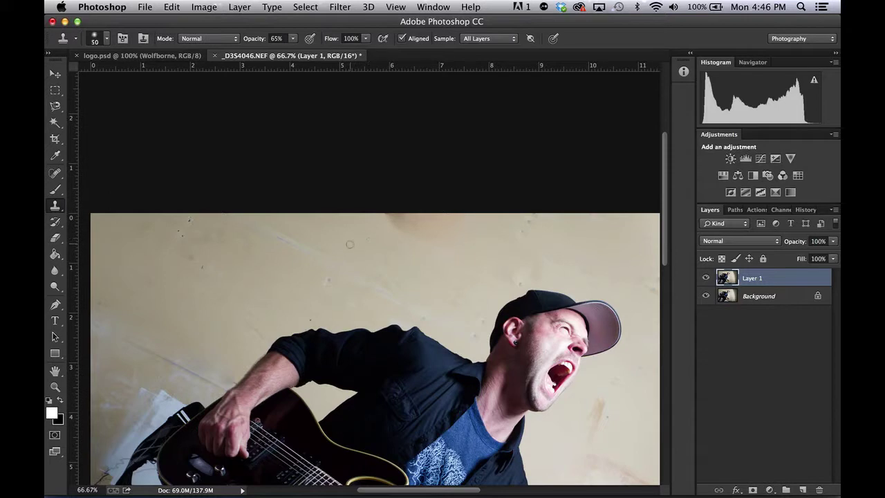
key(bracketright)
key(bracketright)
key(bracketright)
key(bracketright)
key(bracketright)
key(bracketright)
key(bracketright)
click(55, 206)
click(125, 202)
alt+click(313, 215)
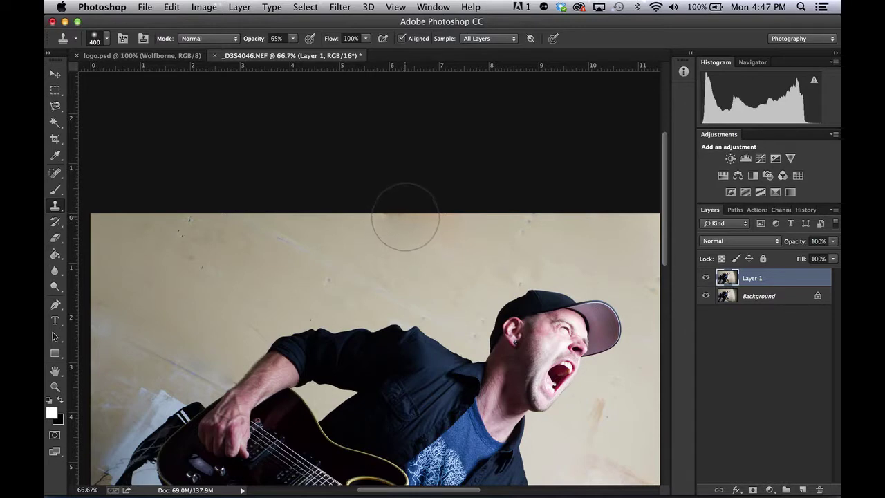
click(405, 216)
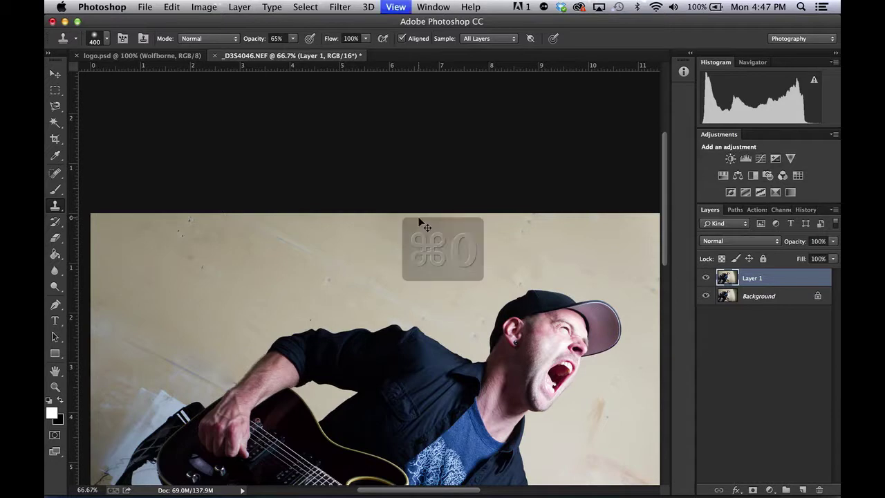
key(super+0)
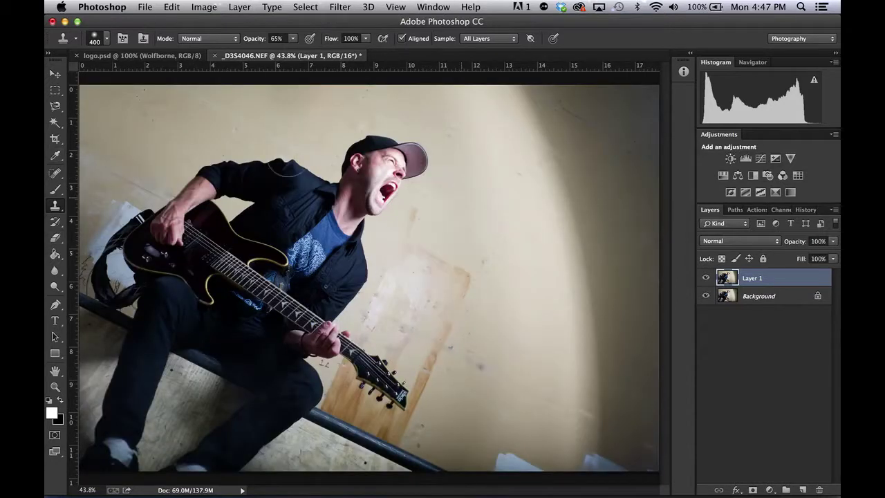
Heal the dark scratches in the wall's upper right corner and the line behind the strumming arm with a size 90 Spot Healing Brush
click(542, 97)
key(j)
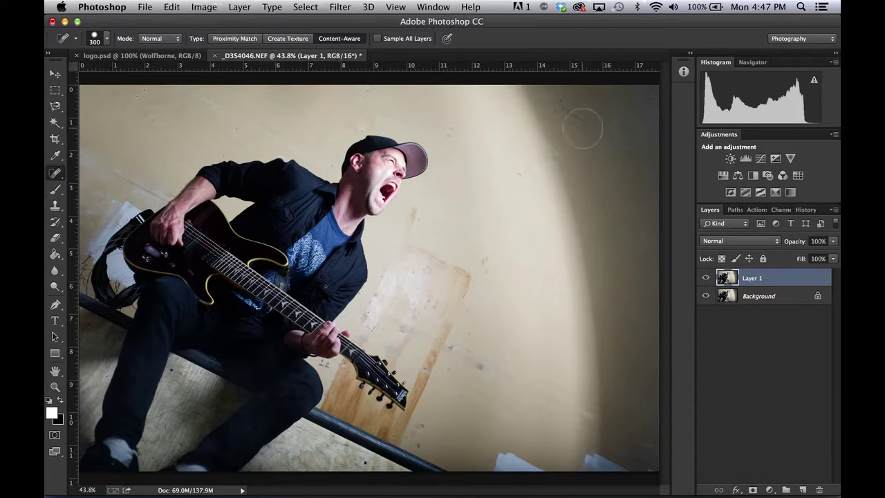
key(bracketleft)
key(bracketleft)
key(bracketleft)
key(bracketleft)
key(bracketleft)
key(bracketleft)
mouse_move(526, 87)
mouse_down()
mouse_move(654, 164)
mouse_move(645, 168)
mouse_up()
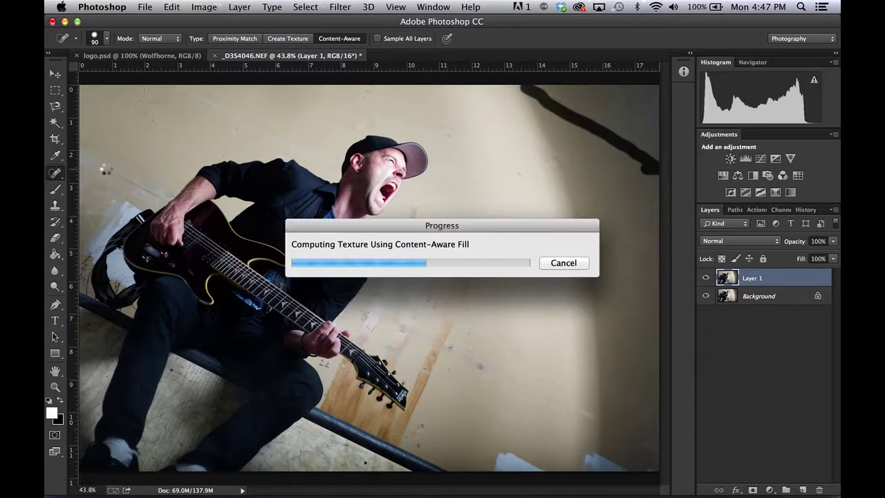
drag(104, 167, 163, 199)
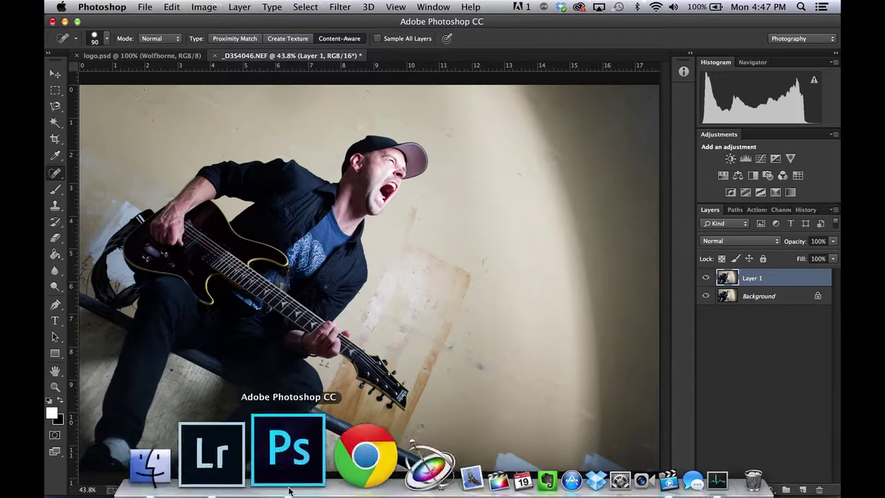
Switch to Lightroom and compare the finished reference edit with the original photo
click(233, 445)
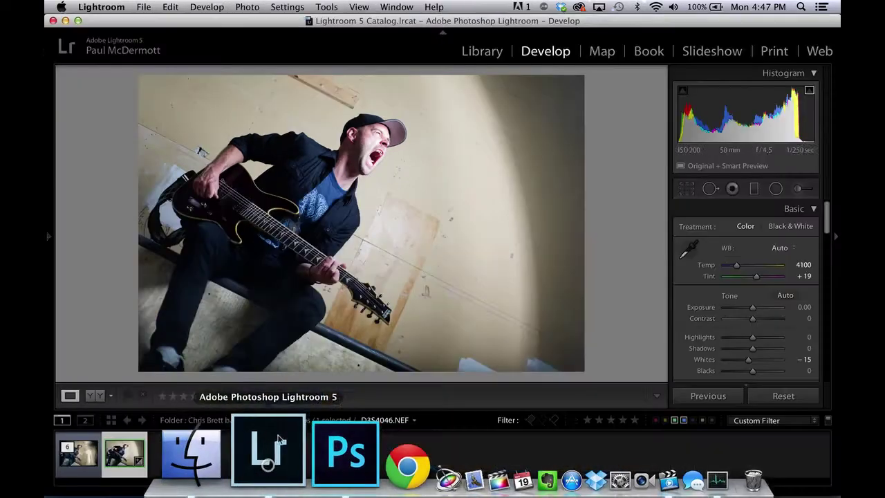
click(90, 459)
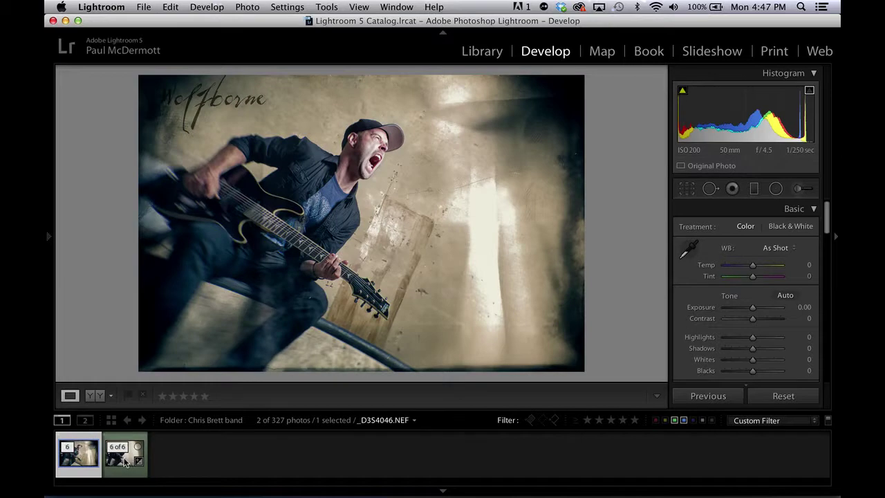
click(124, 462)
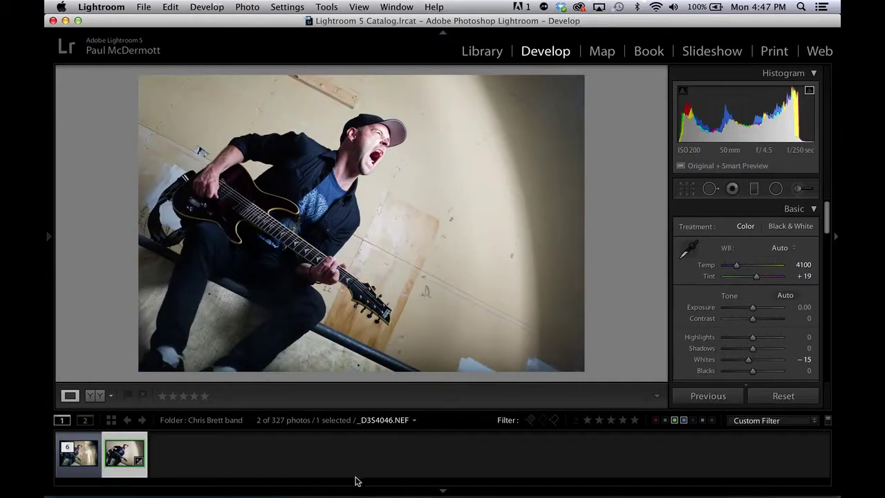
Return to Photoshop and add a Curves adjustment layer above the retouched layer
key(ctrl+Up)
click(690, 304)
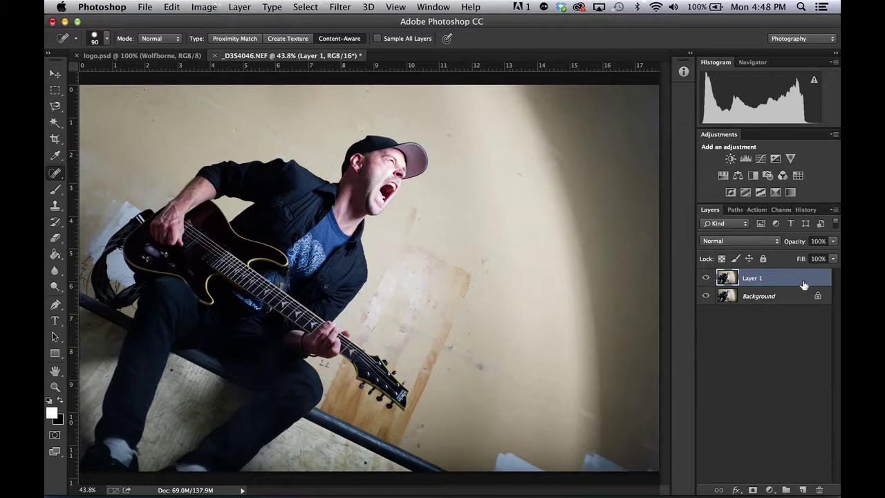
click(762, 159)
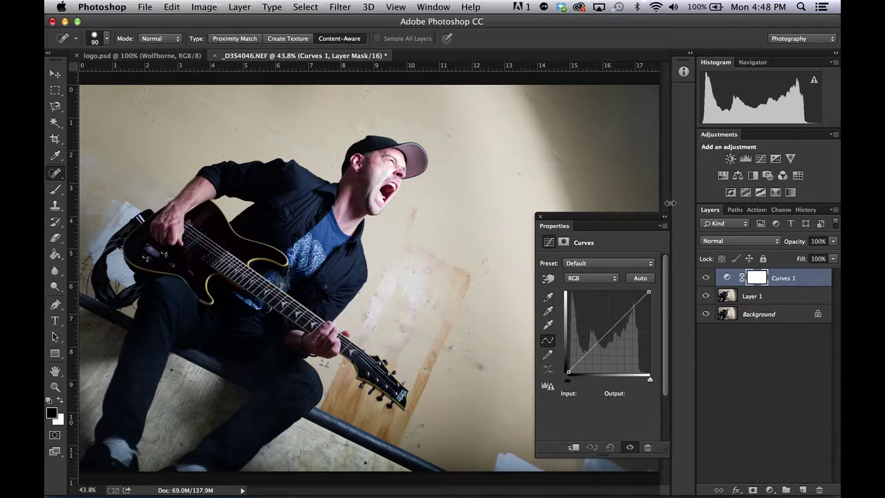
Place two 5 by 5 average colour sampler points, one on the grey shoe and one on the black cap
key(i)
drag(57, 157, 125, 152)
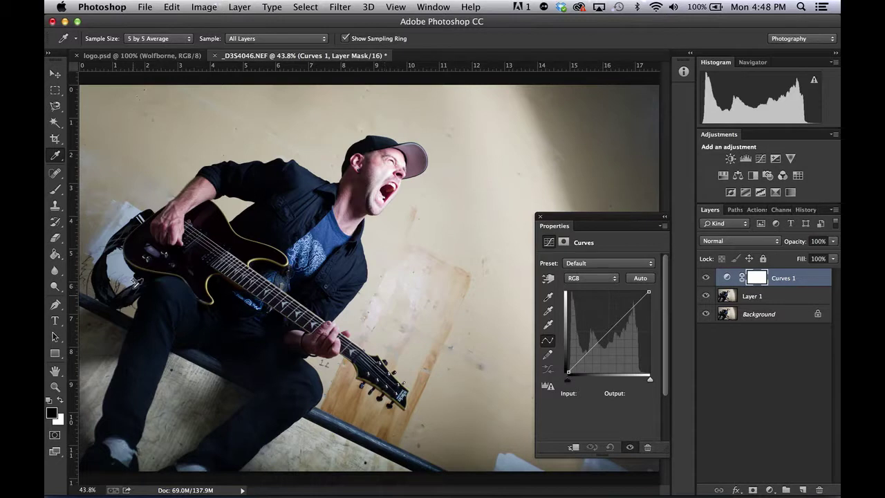
shift+click(126, 444)
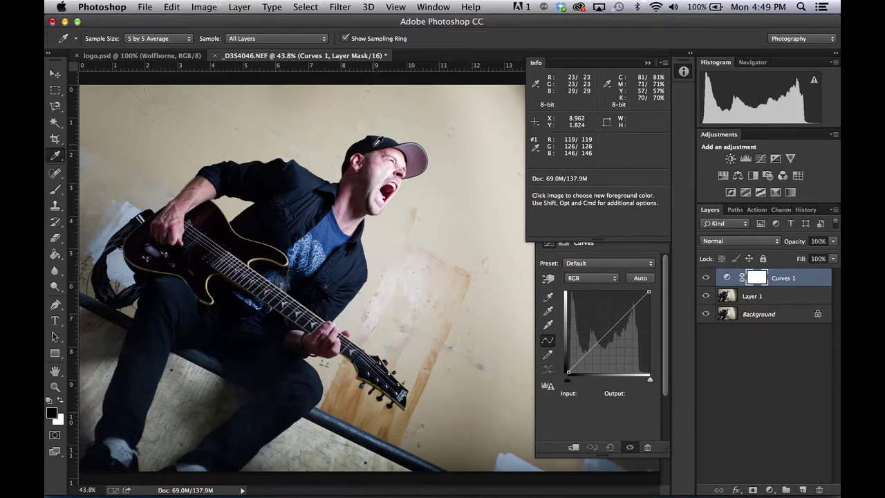
shift+click(370, 143)
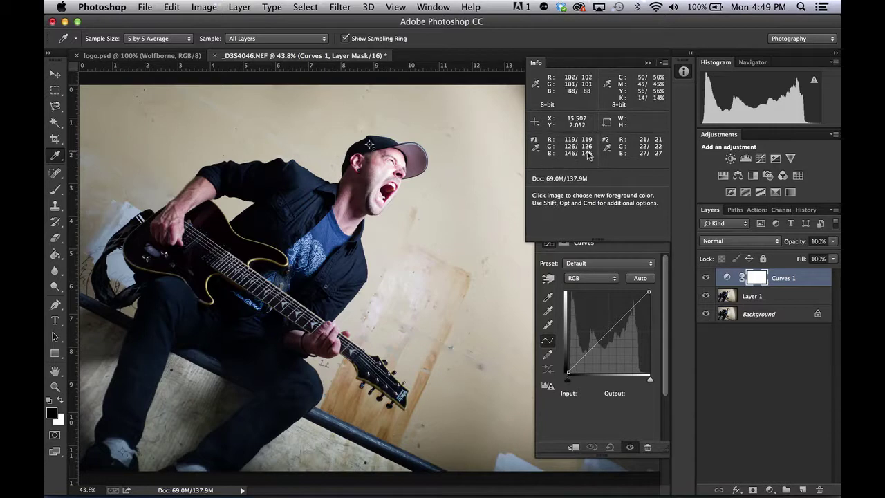
Lower the Blue curve at the grey shoe sample to input 140, output 120 using the on-image adjustment tool
click(591, 279)
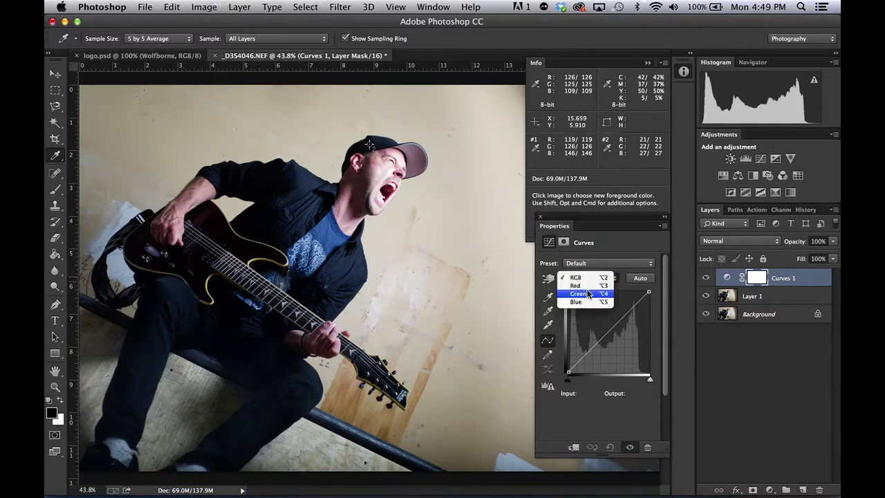
click(587, 302)
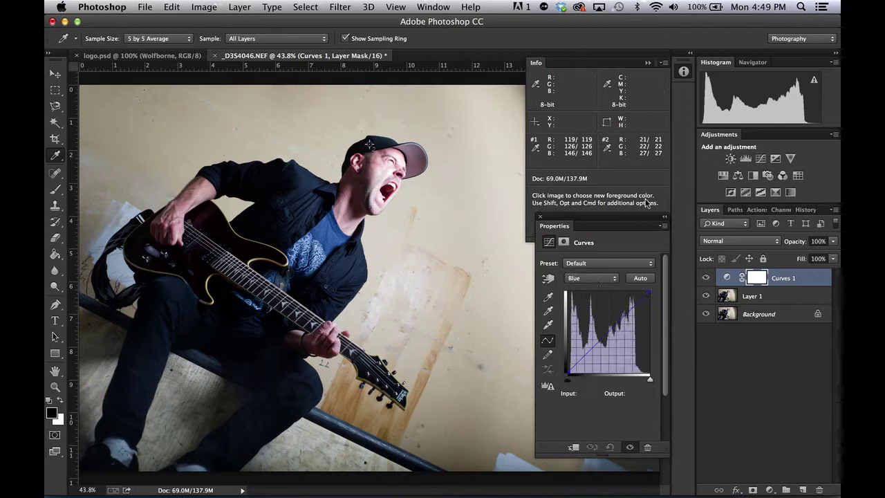
click(548, 279)
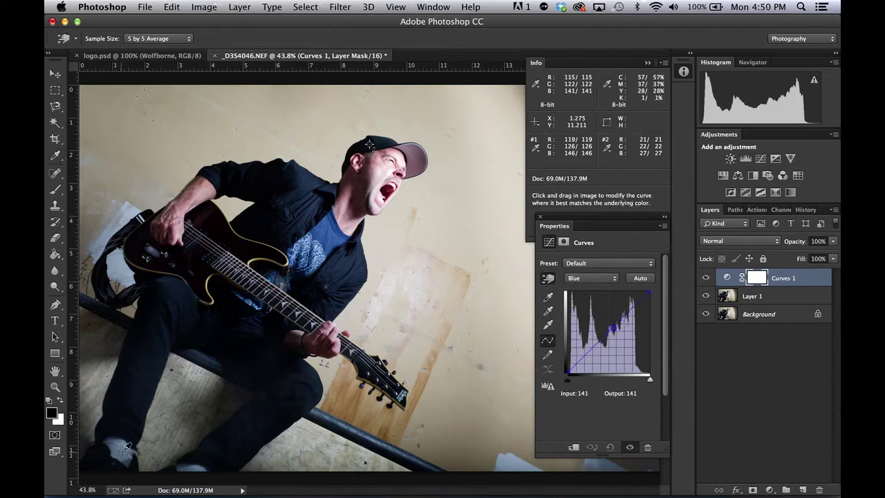
mouse_move(127, 448)
mouse_down()
mouse_move(126, 461)
mouse_move(125, 451)
mouse_up()
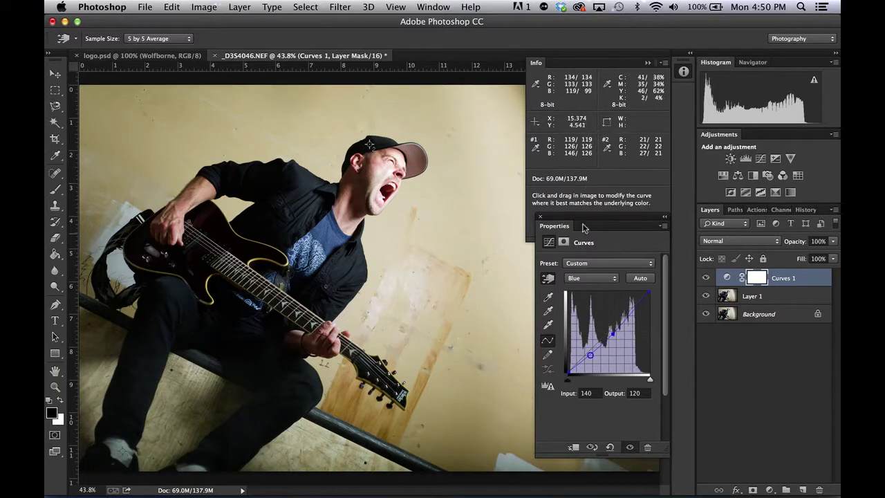
Raise the Red curve at the grey shoe sample to input 119, output 126 with the on-image adjustment tool
click(593, 277)
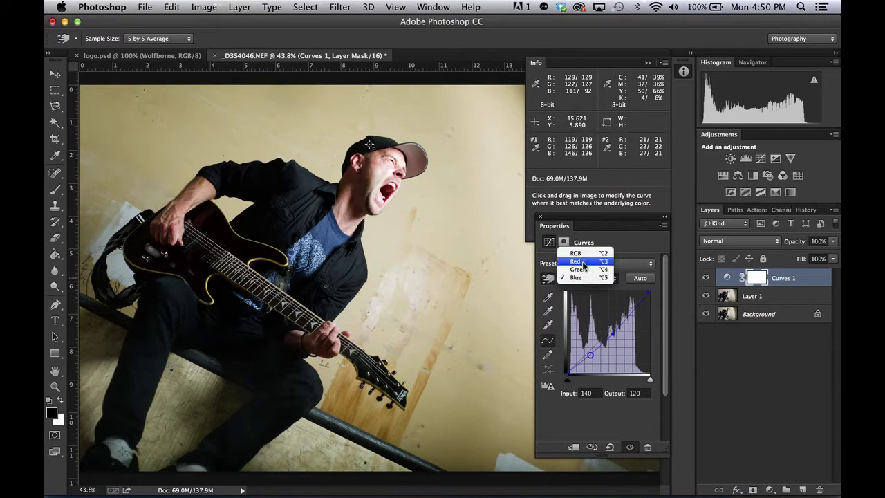
click(583, 263)
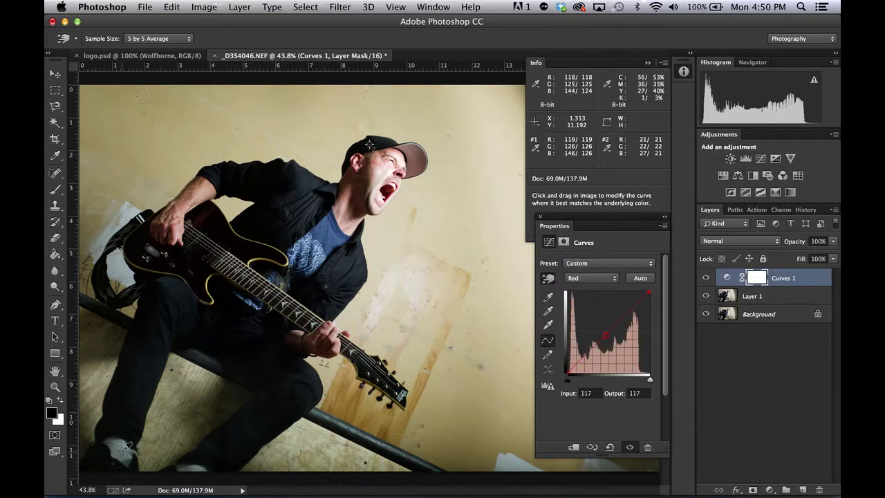
drag(126, 446, 125, 444)
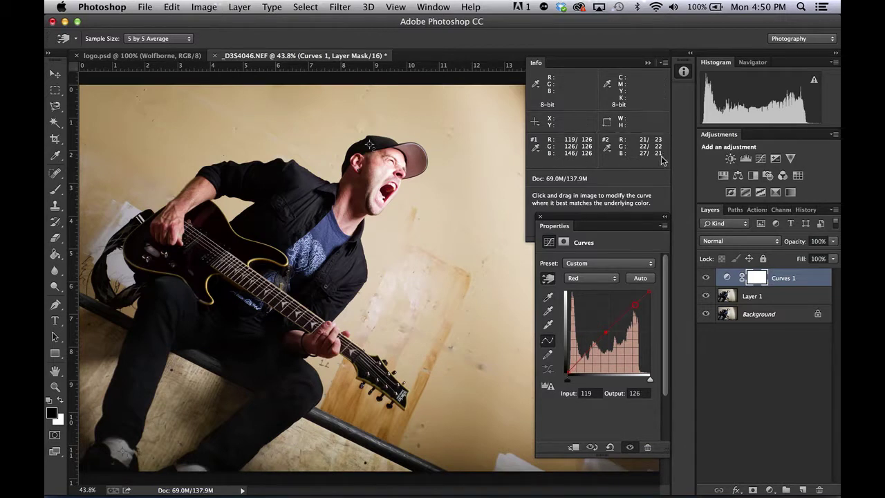
Adjust the Blue curve's shadows from the black cap sample to input 31, output 25
click(581, 279)
click(578, 293)
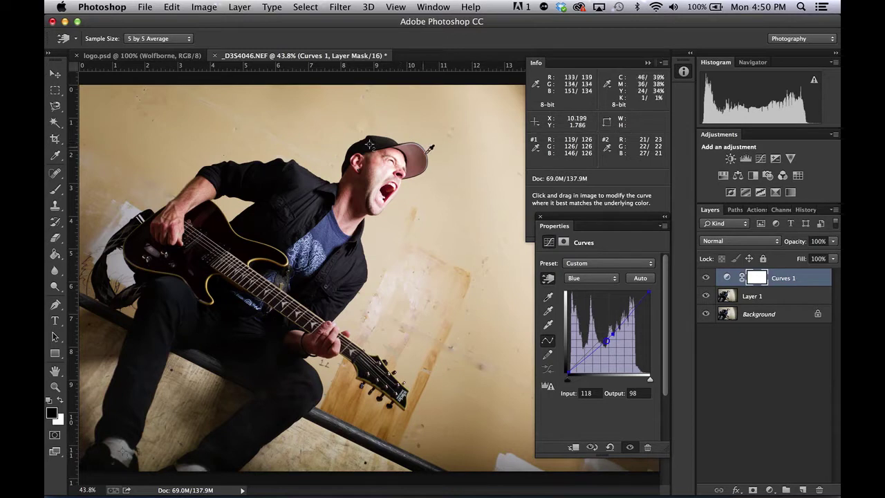
click(372, 144)
drag(372, 144, 374, 144)
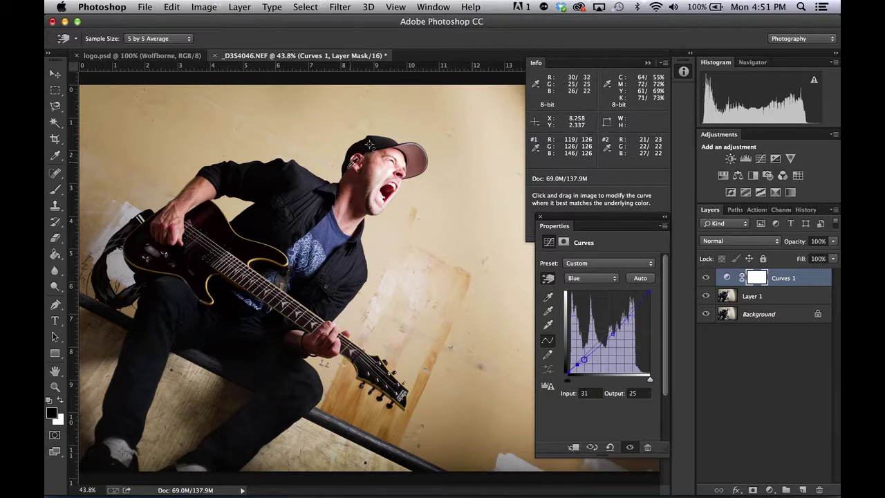
Add a Hue/Saturation adjustment layer above the Curves layer and set the master saturation to -21
key(i)
click(812, 280)
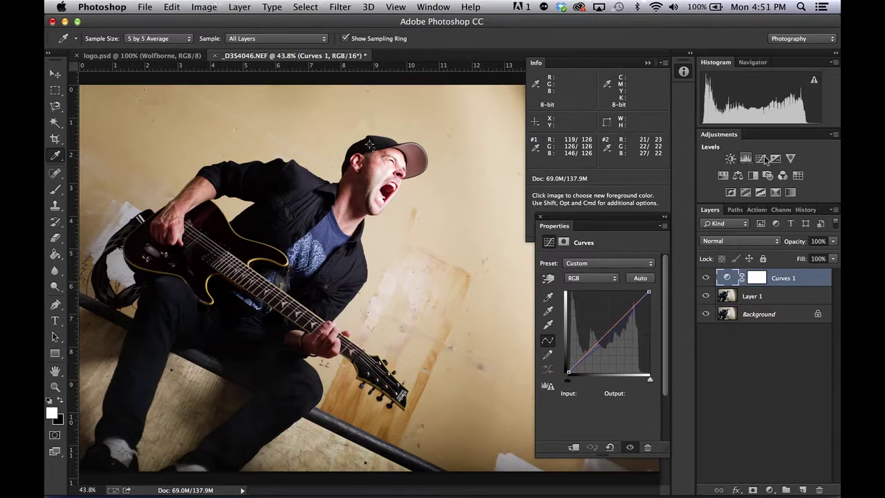
click(722, 177)
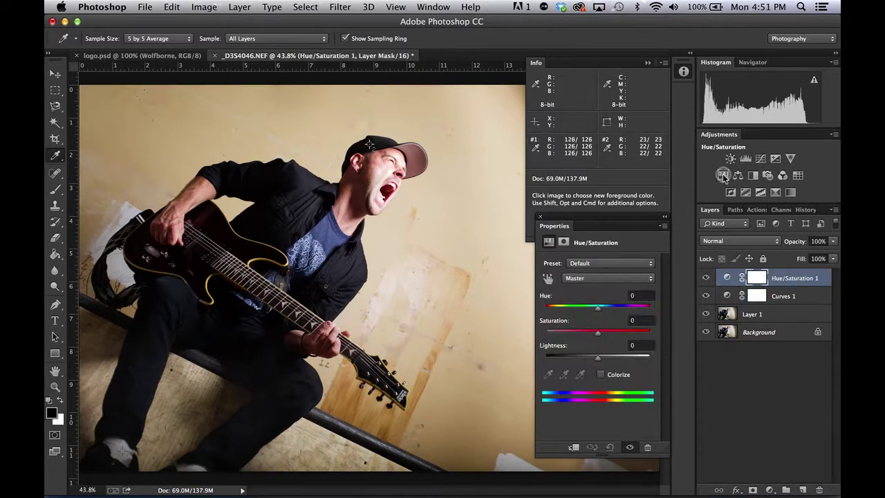
drag(599, 335, 588, 333)
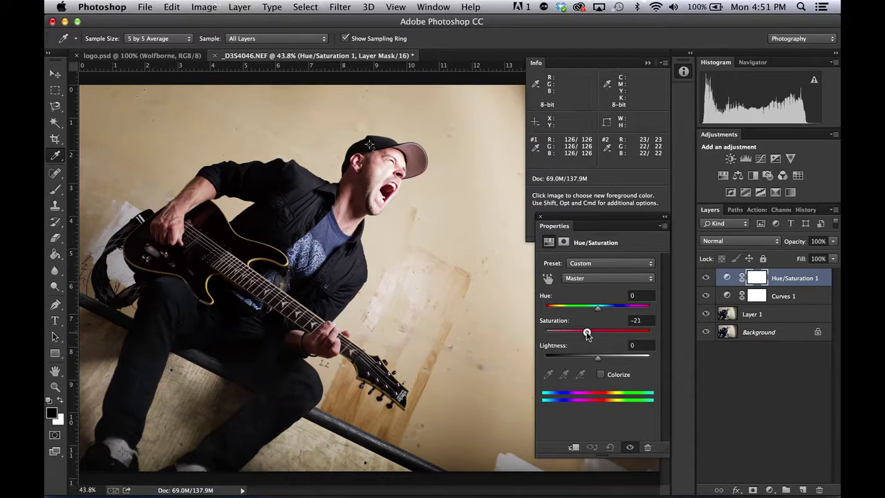
drag(586, 334, 587, 333)
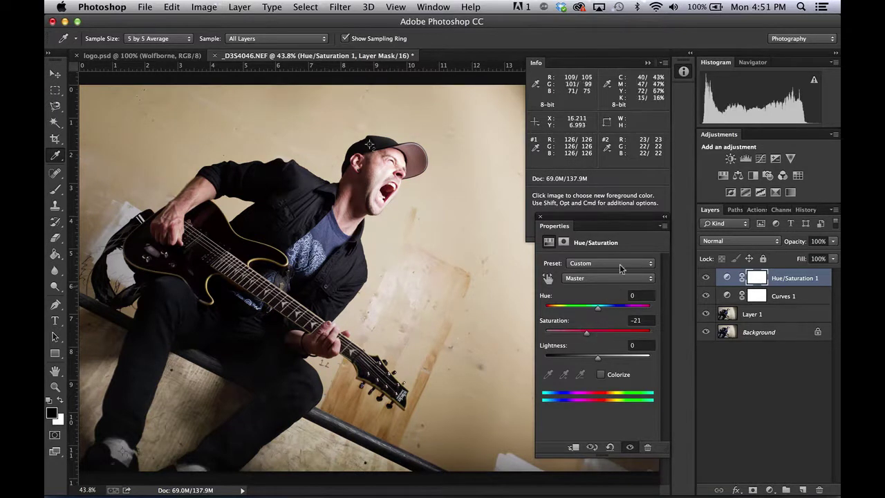
Collapse the Properties and Info panels and dock Properties with the collapsed Info icon
click(666, 219)
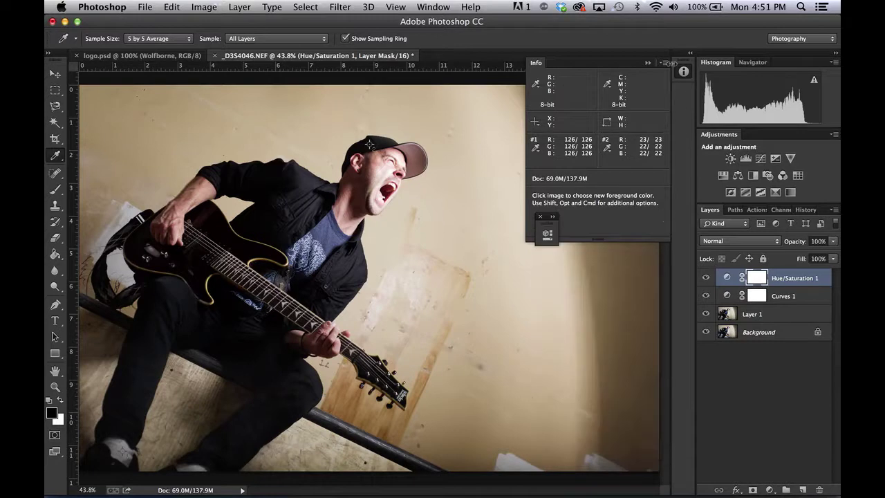
click(648, 64)
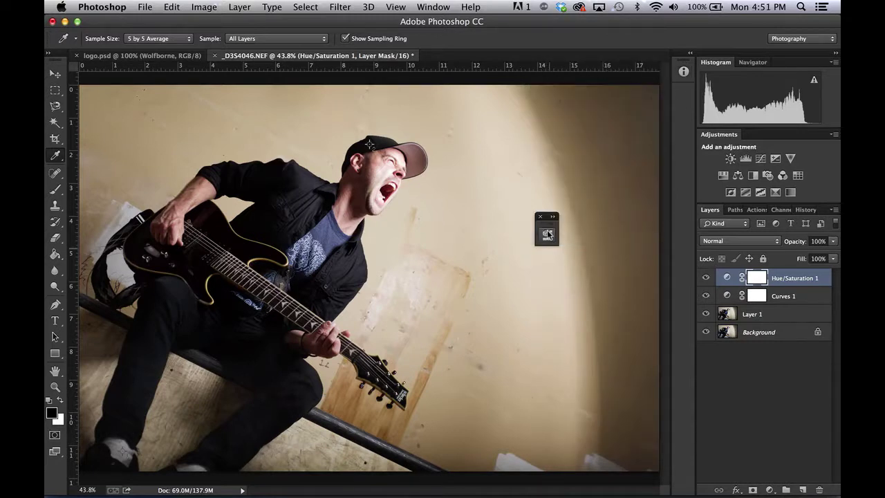
drag(546, 217, 679, 135)
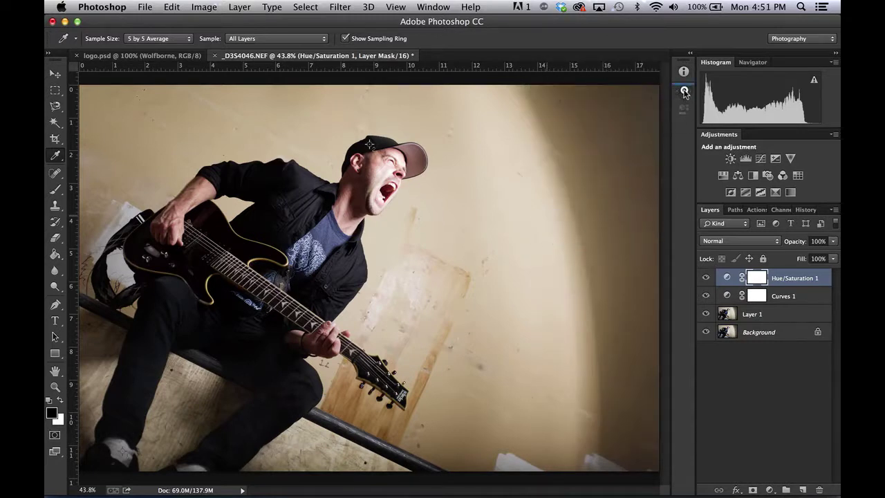
Compare the photo's original opened state with the latest Hue/Saturation history state twice, returning to the latest state
click(807, 210)
scroll(767, 318, up, 10)
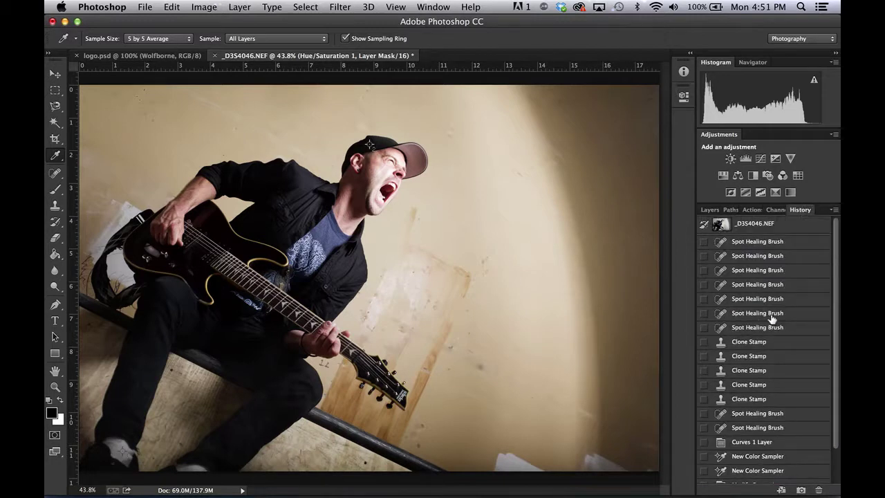
click(782, 223)
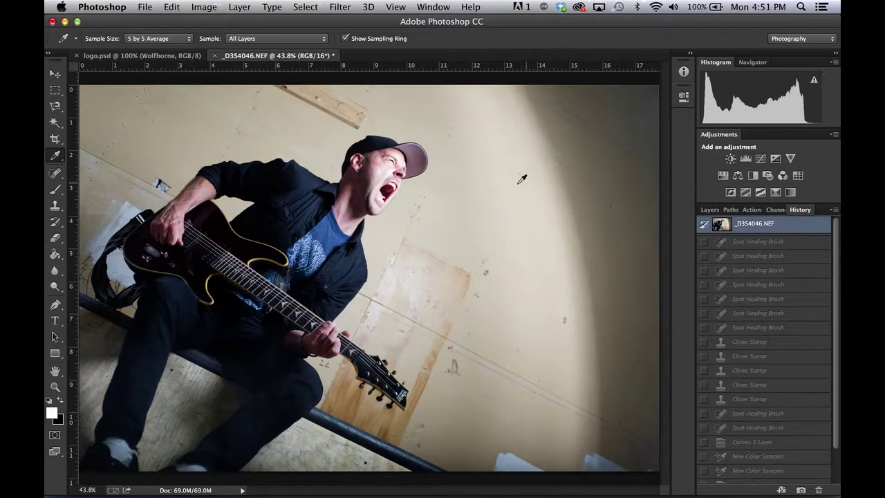
scroll(757, 388, down, 3)
click(775, 476)
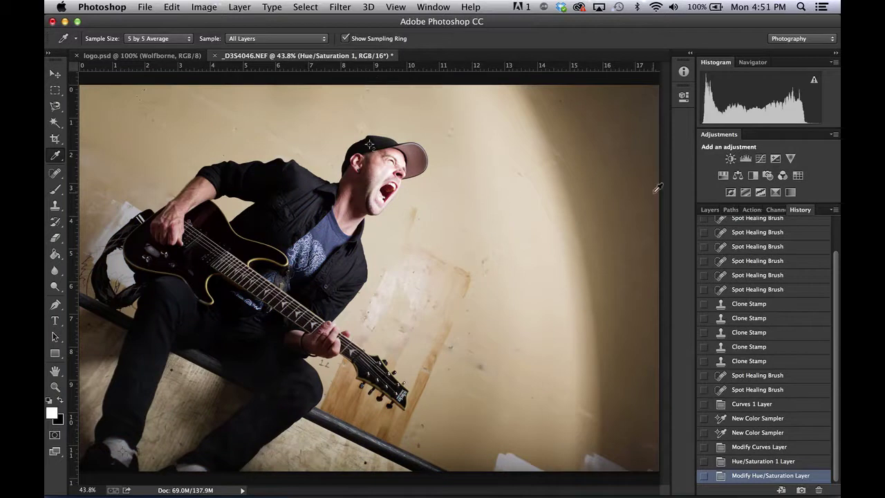
scroll(742, 254, up, 3)
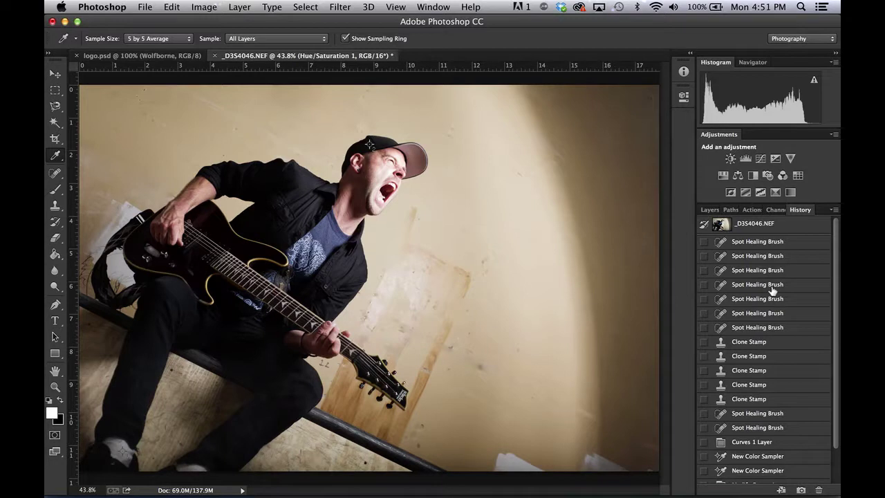
click(788, 225)
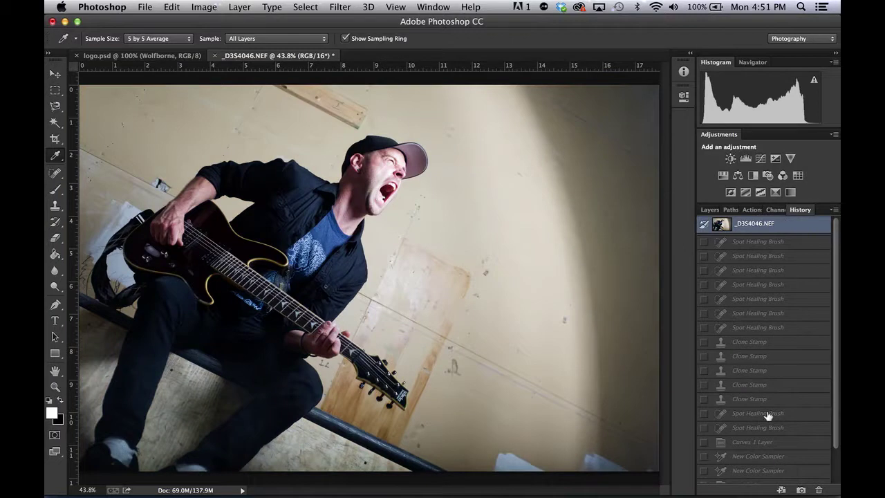
scroll(760, 429, down, 3)
click(762, 476)
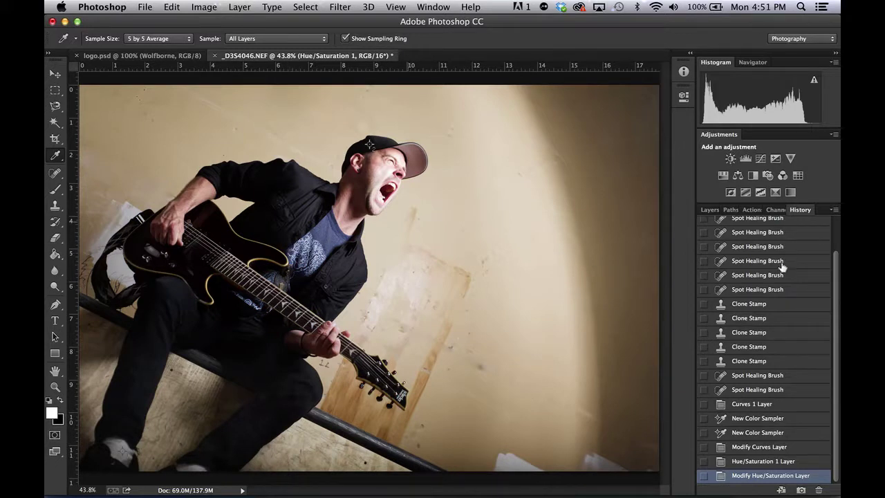
Save and close the edited guitarist photo, and switch to Lightroom
key(super+s)
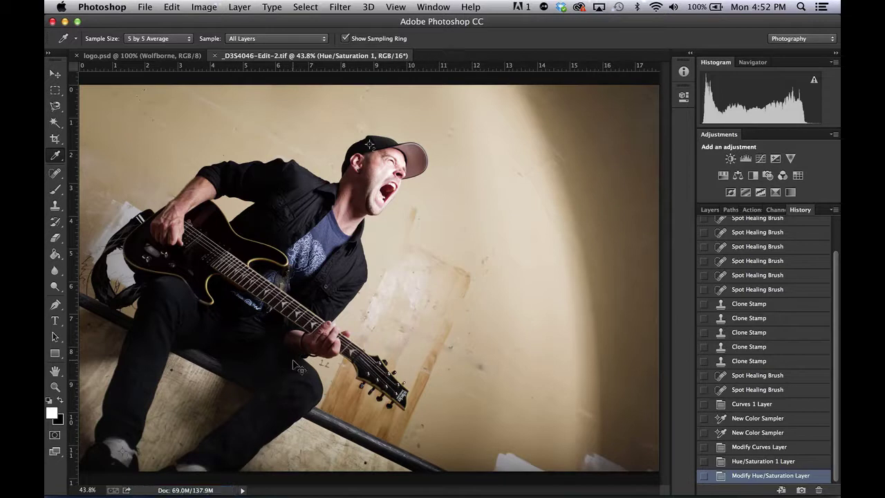
key(super+w)
mouse_move(269, 469)
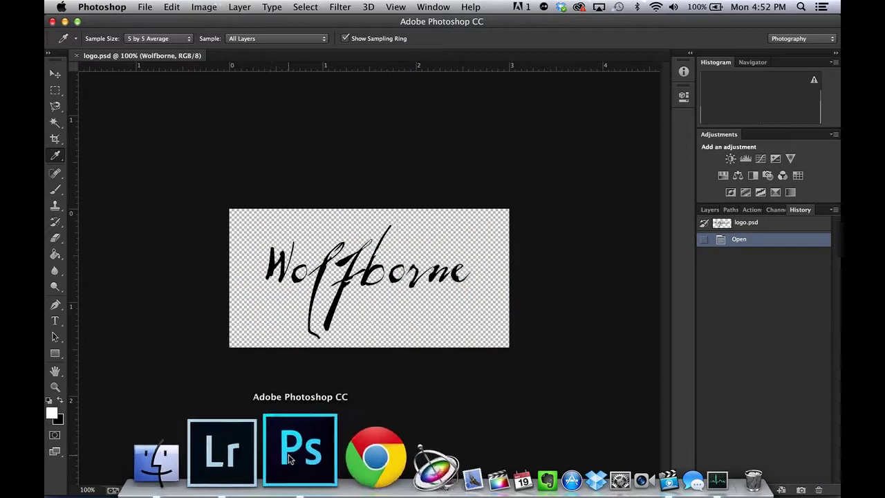
click(271, 460)
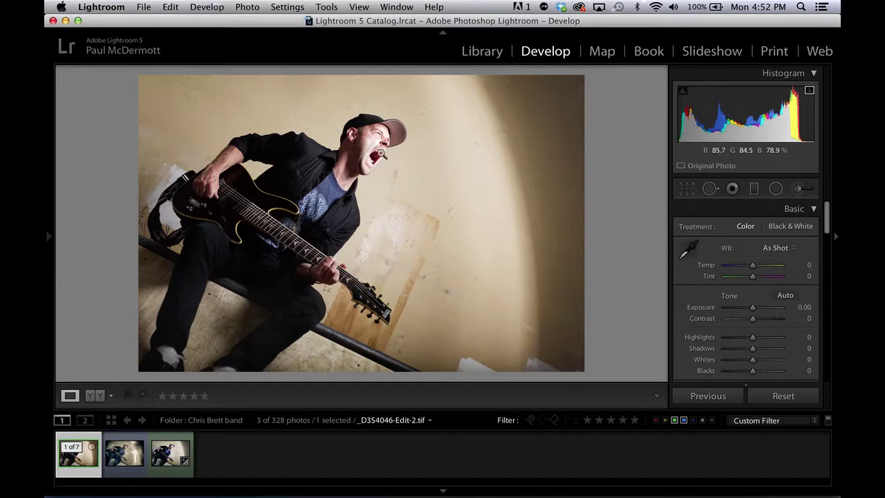
Tone down the bright areas of the edited photo while checking the face, setting Highlights to -5 and Whites to -42
click(382, 159)
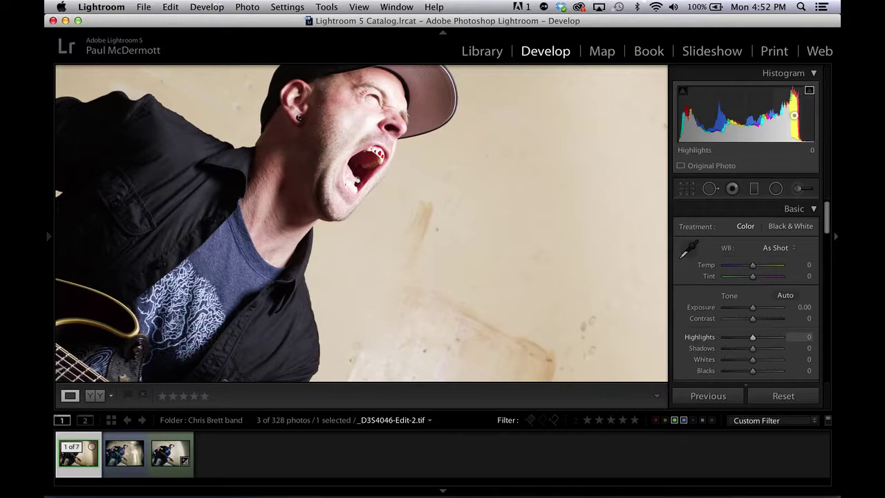
mouse_move(792, 116)
mouse_down()
mouse_move(801, 113)
mouse_move(783, 112)
mouse_up()
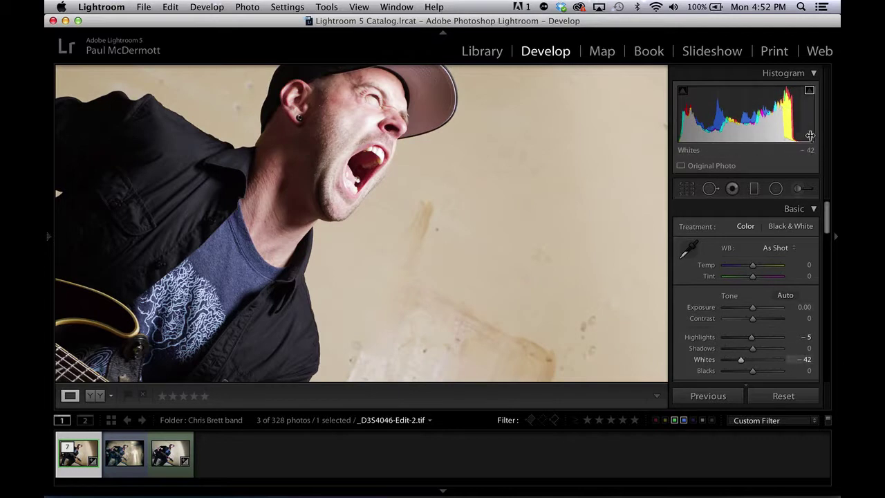
click(311, 239)
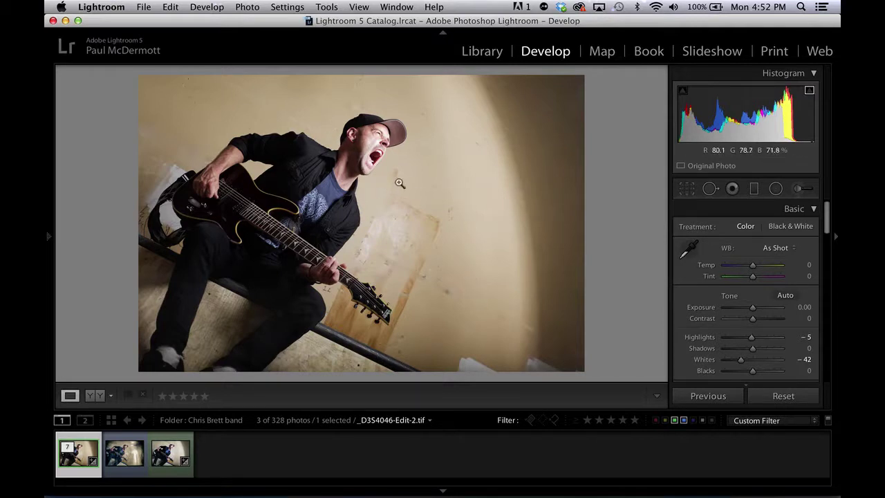
Open a copy with Lightroom adjustments in Color Efex Pro 4 and apply the Detail Extractor filter
right_click(430, 144)
mouse_move(479, 228)
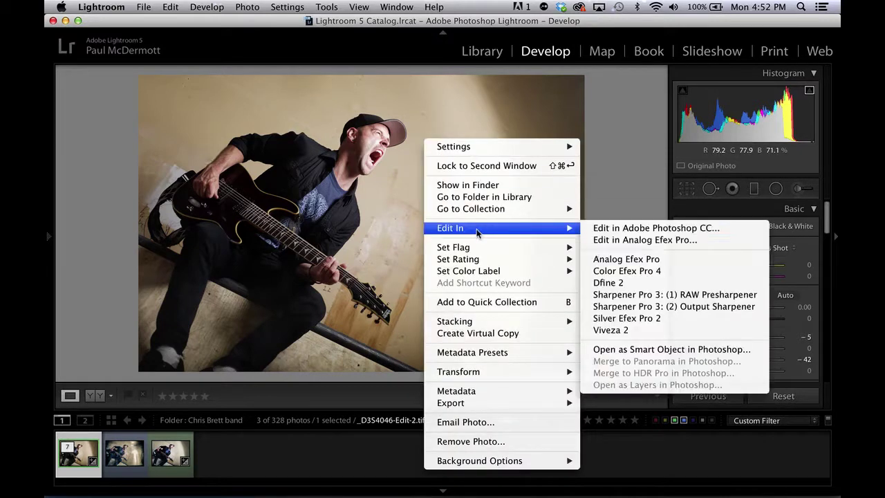
click(622, 272)
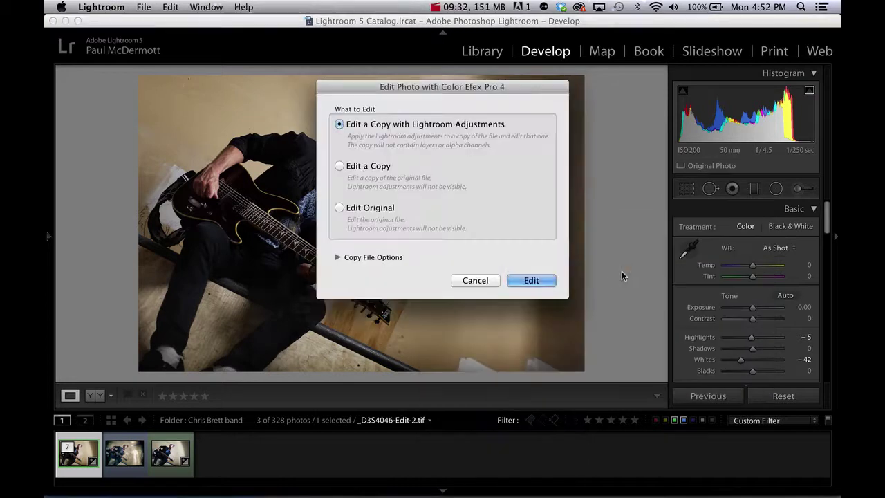
key(Return)
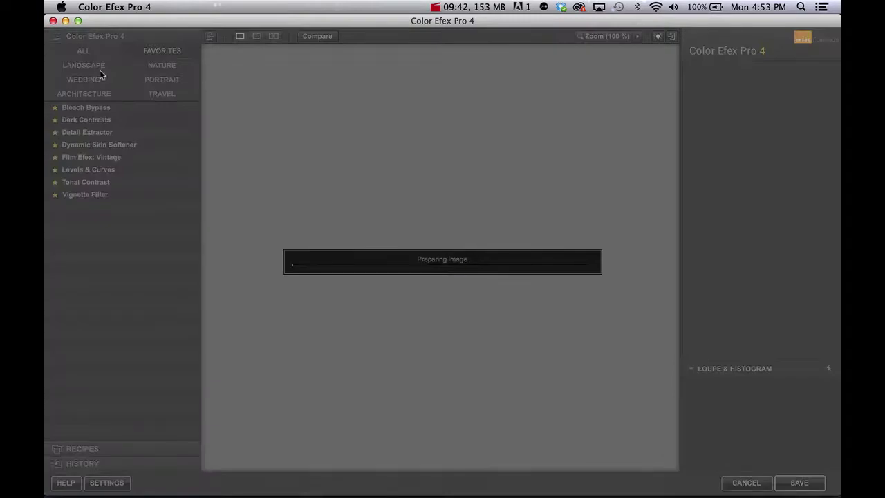
click(93, 134)
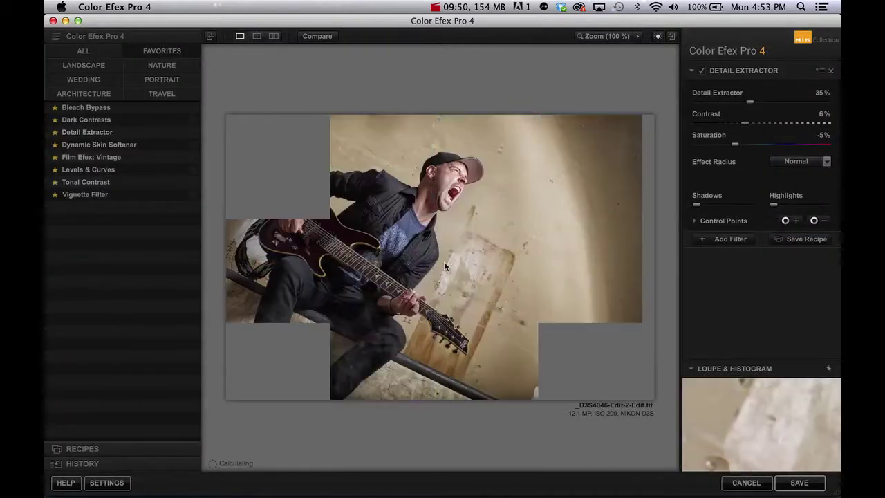
Compare the photo with and without the Detail Extractor filter twice, leaving the filter enabled
click(704, 71)
click(704, 72)
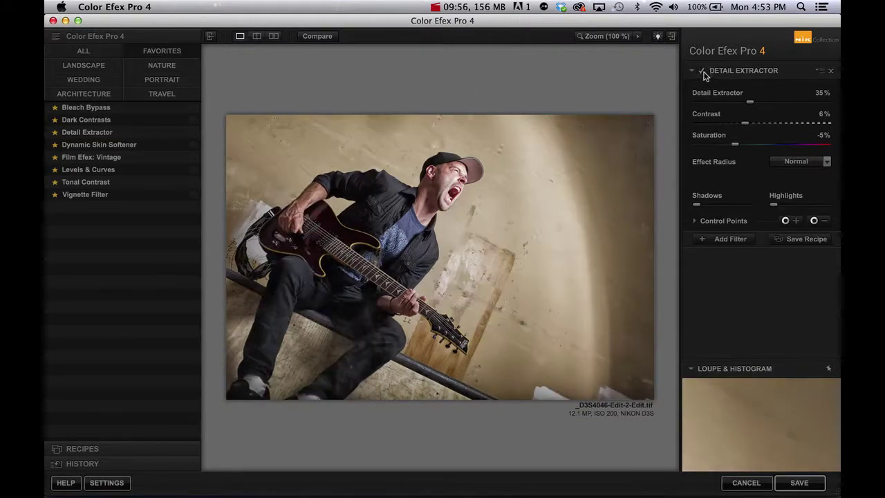
click(703, 72)
click(704, 72)
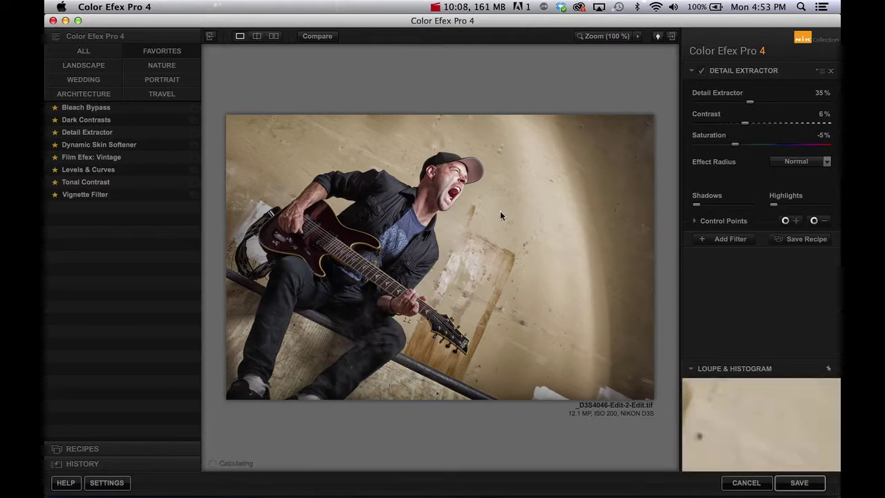
Try protecting the guitarist's face from the Detail Extractor effect with a minus control point, and delete the point
click(825, 221)
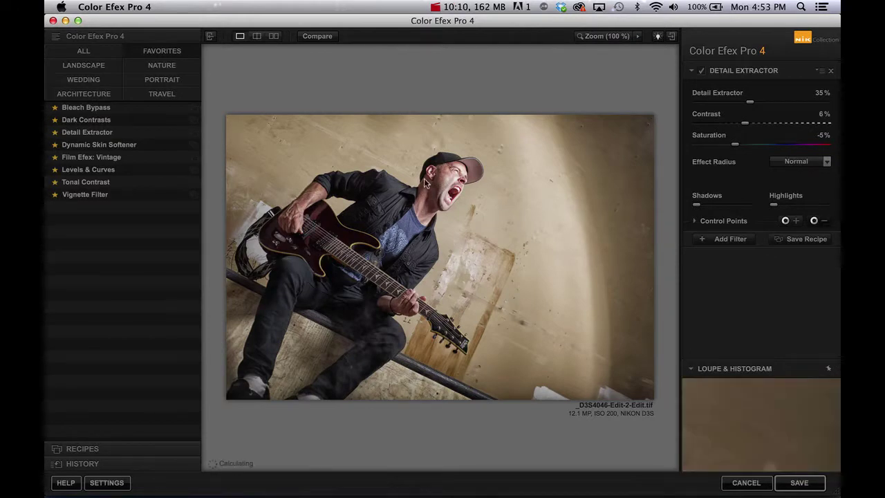
click(452, 180)
mouse_move(479, 182)
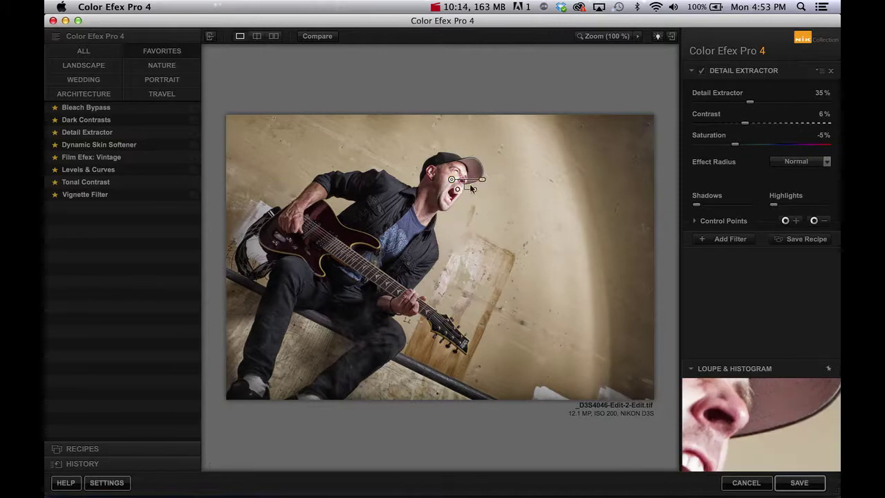
key(Delete)
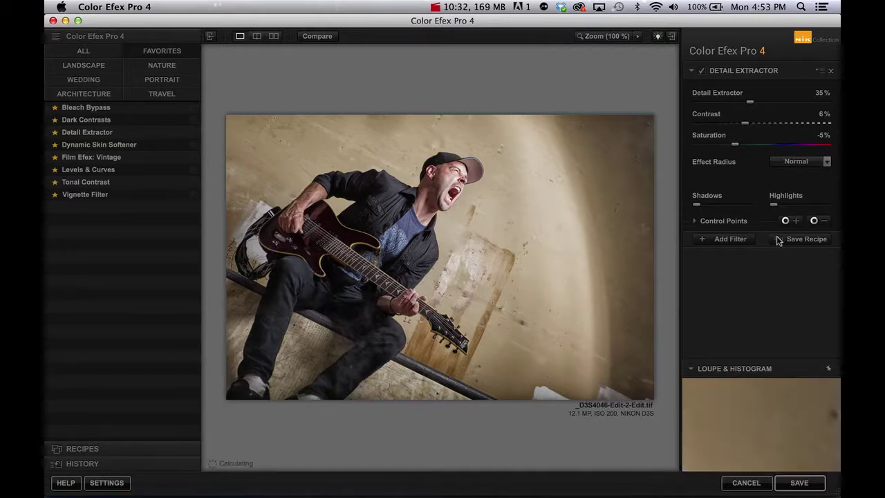
Add a second filter to the stack, choose Vignette Filter with its Opacity at 28%, and save the result back to Lightroom
click(733, 239)
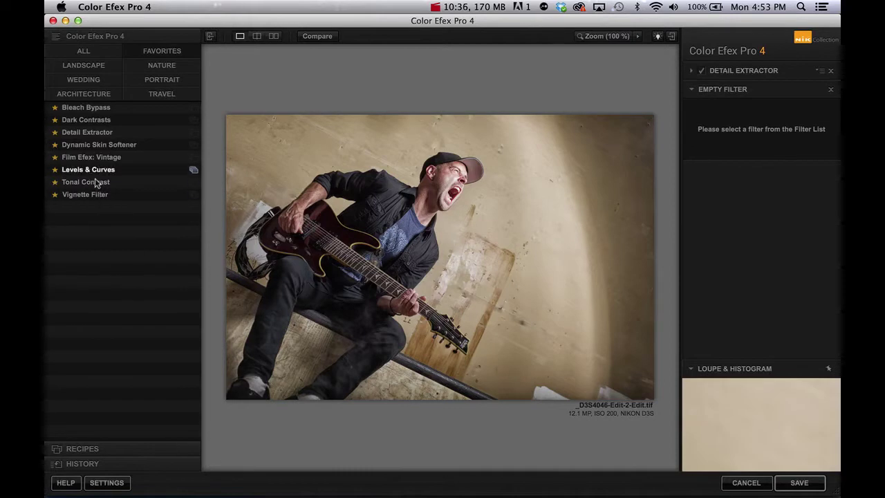
click(97, 184)
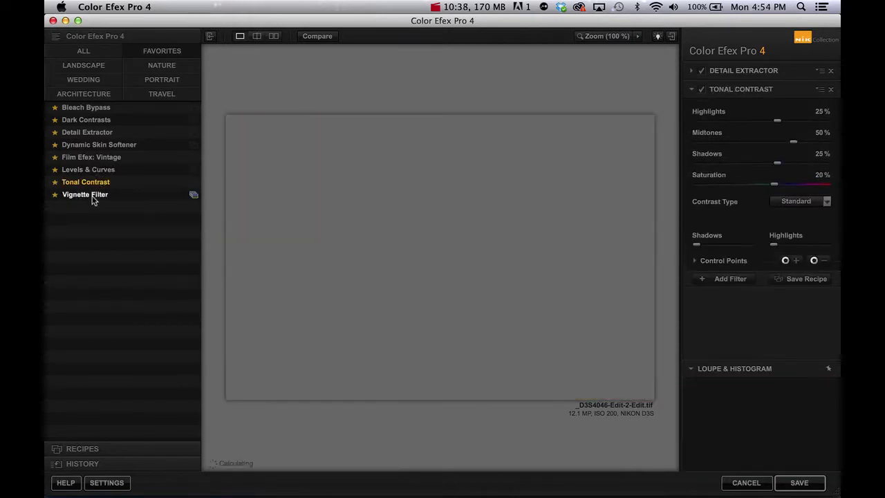
click(95, 196)
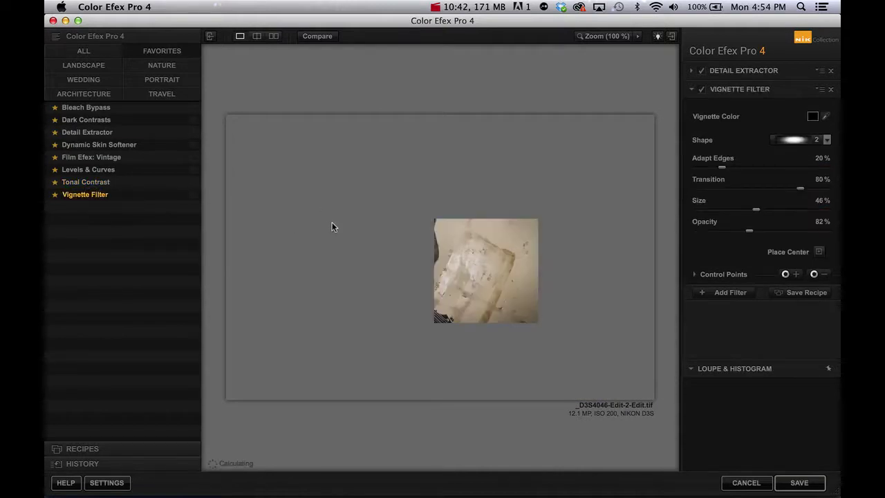
drag(750, 231, 722, 233)
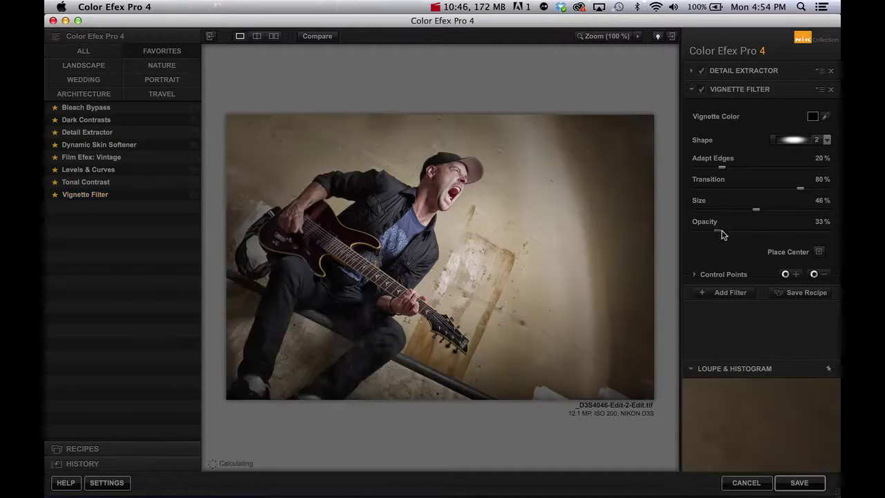
drag(722, 233, 715, 233)
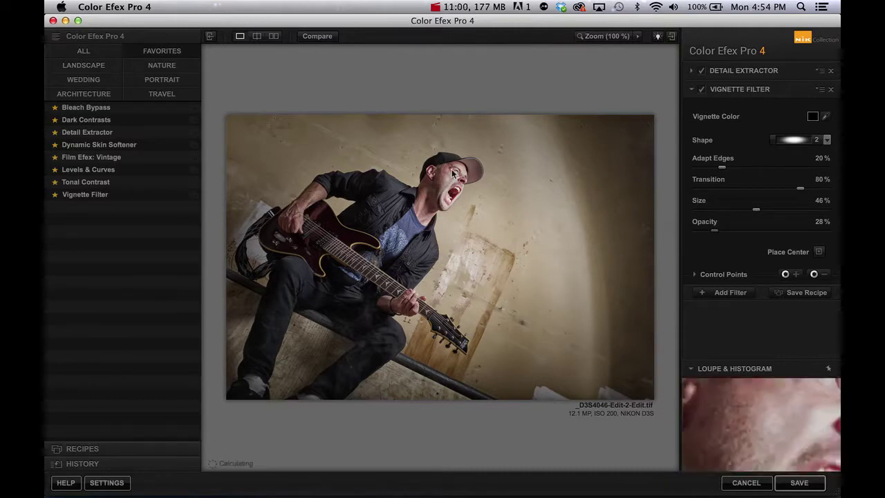
click(799, 483)
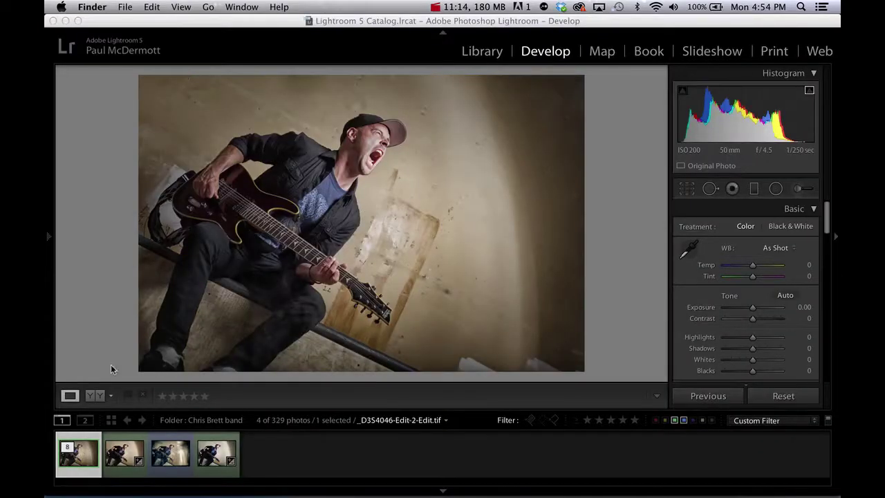
Compare the newly filtered photo with the unfiltered edit and the finished logo version, returning to the newly filtered photo
click(121, 464)
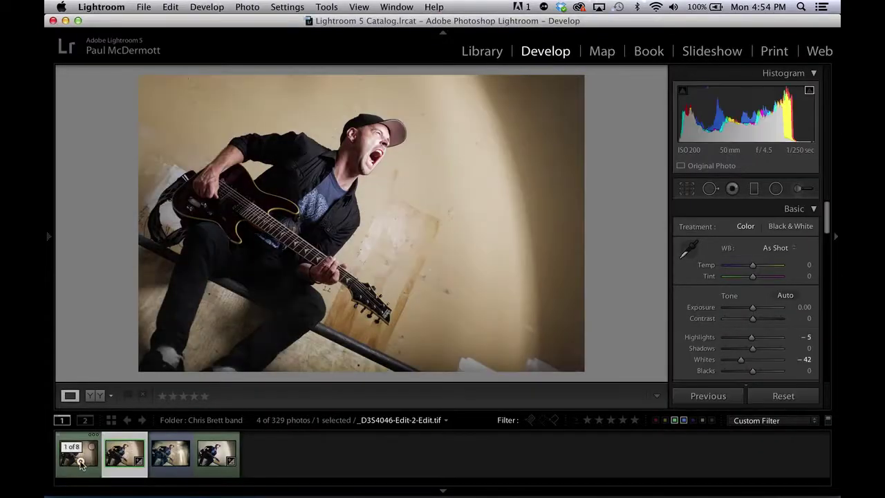
click(88, 459)
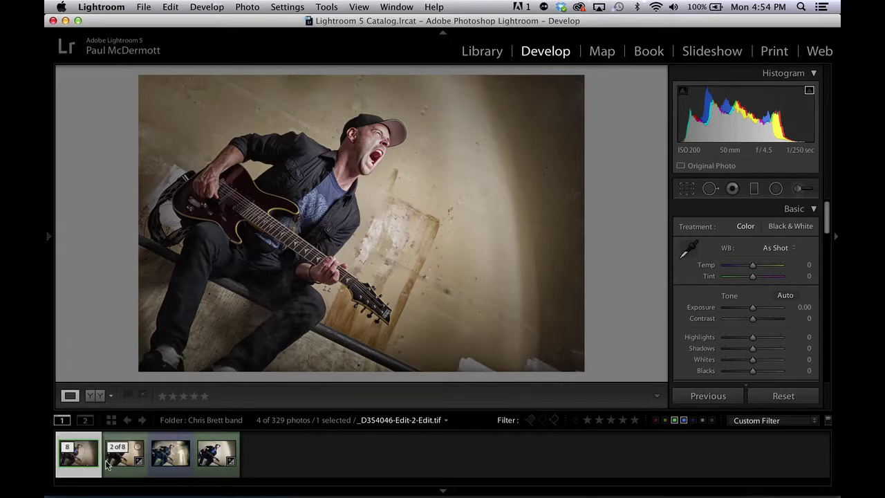
click(174, 462)
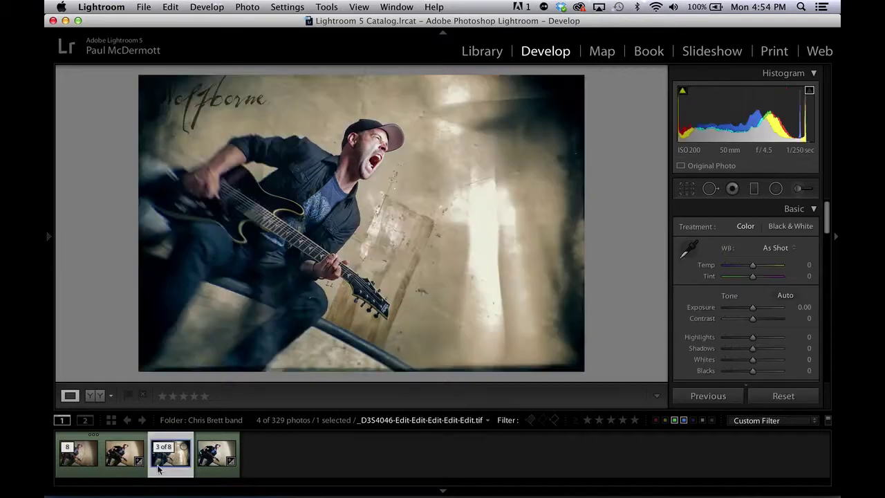
click(84, 460)
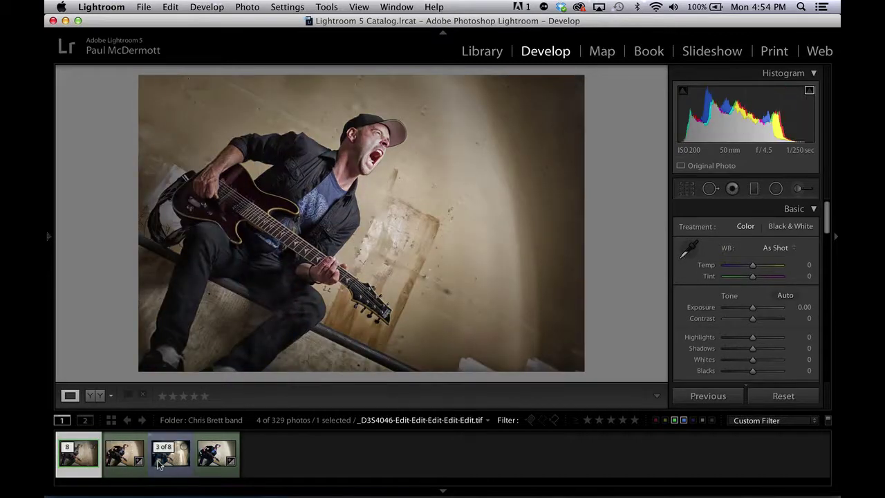
key(Right)
key(Right)
click(71, 463)
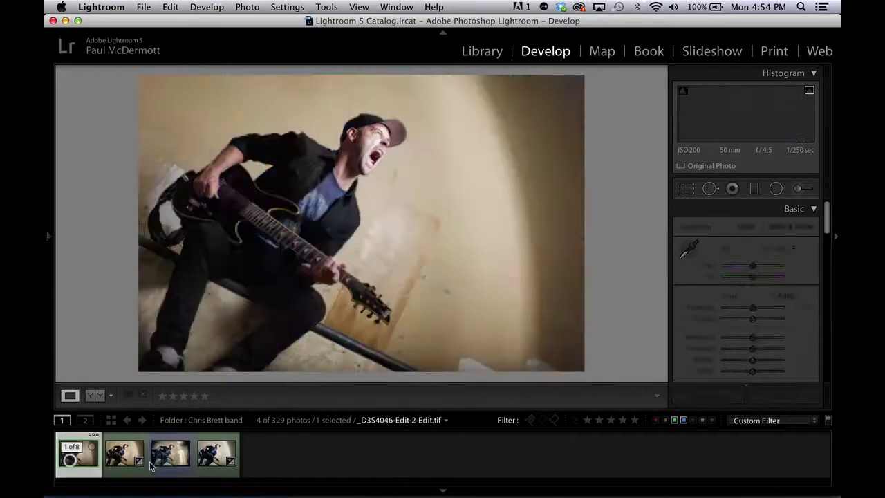
click(161, 465)
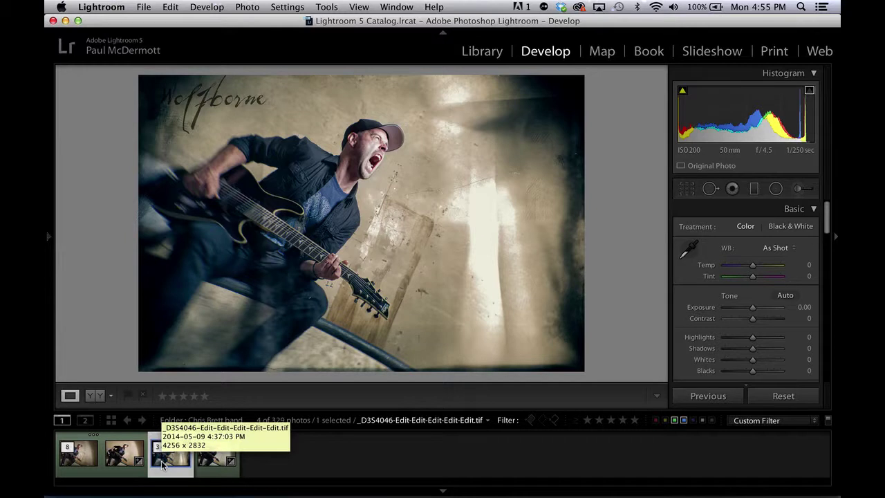
click(86, 461)
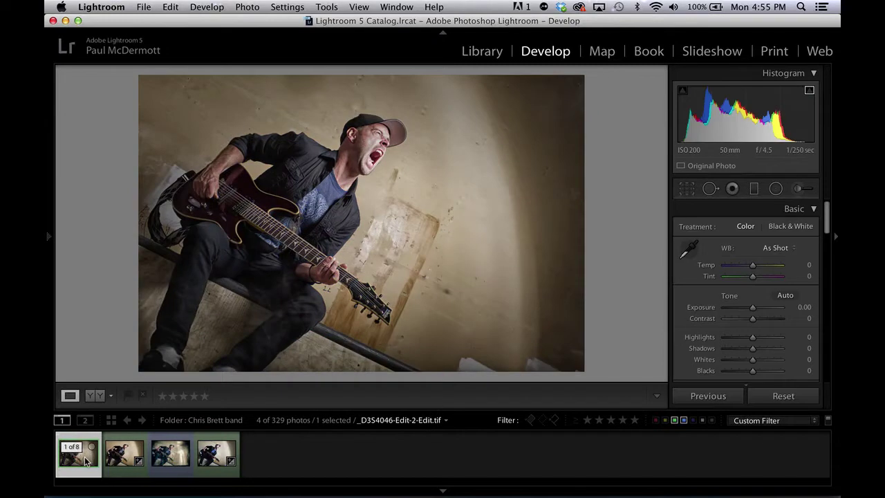
click(171, 459)
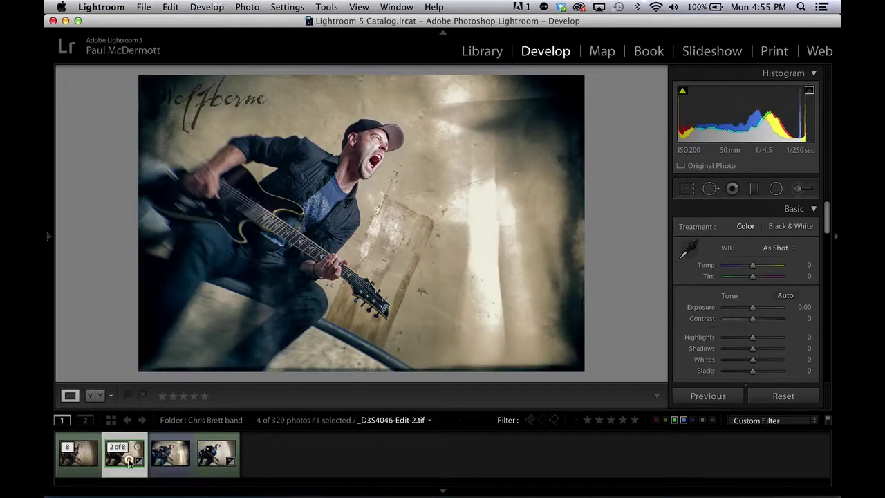
click(129, 462)
click(78, 461)
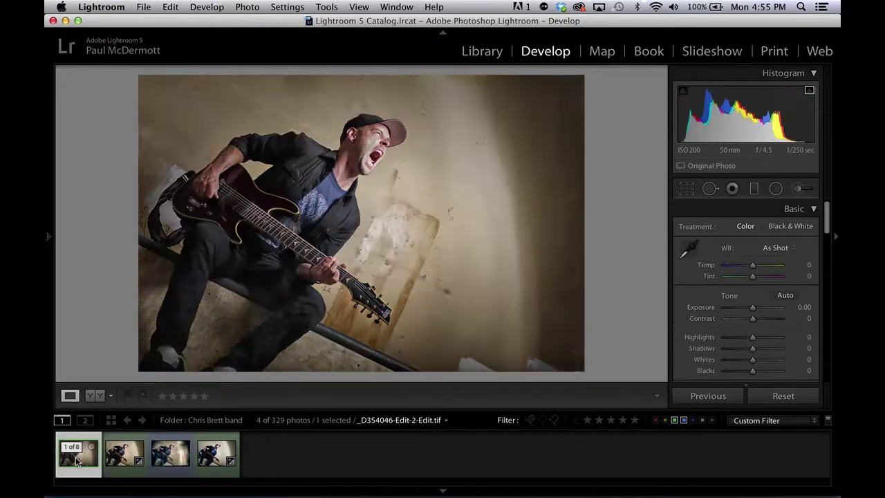
click(173, 466)
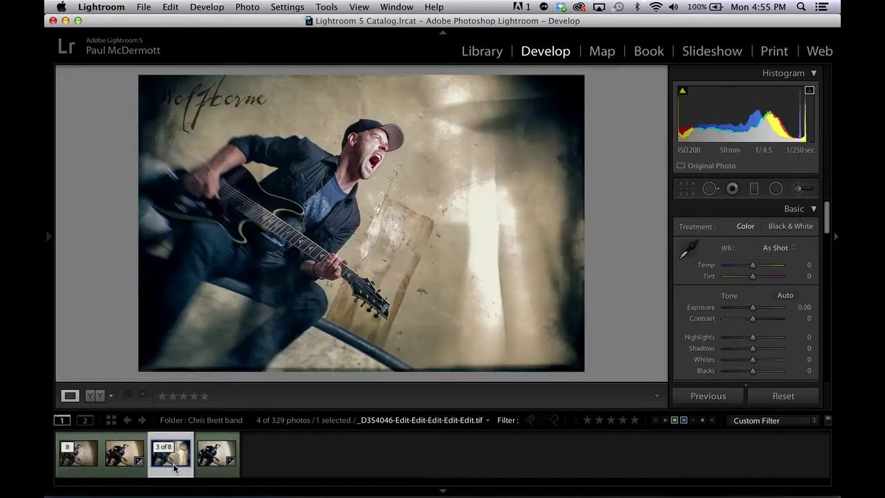
click(79, 459)
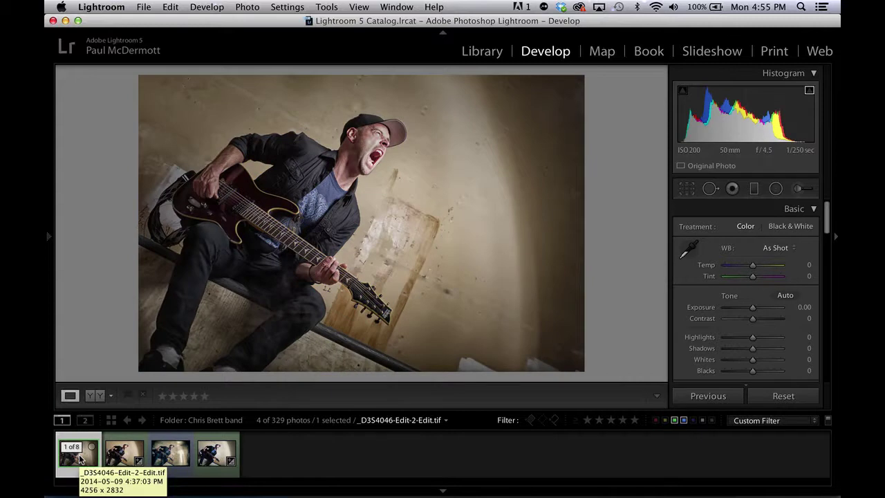
Open the filtered photo _D3S4046-Edit-2-Edit.tif in Photoshop and add a Curves adjustment layer
key(super+e)
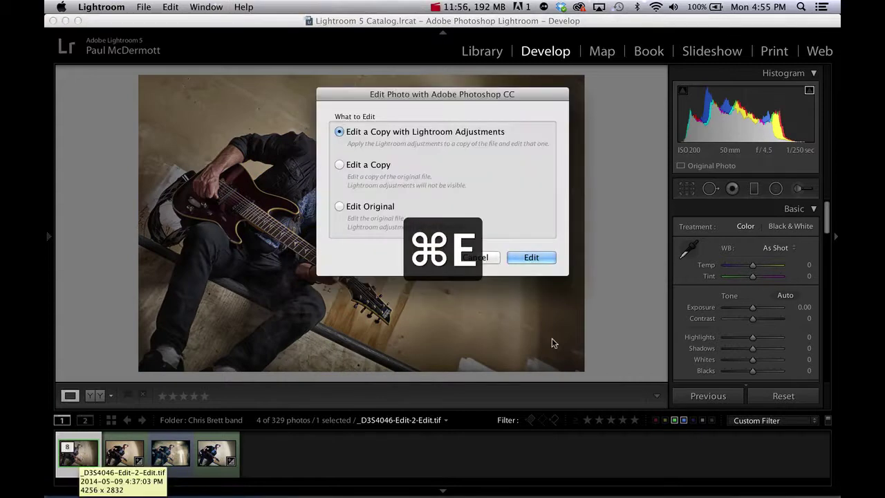
click(531, 257)
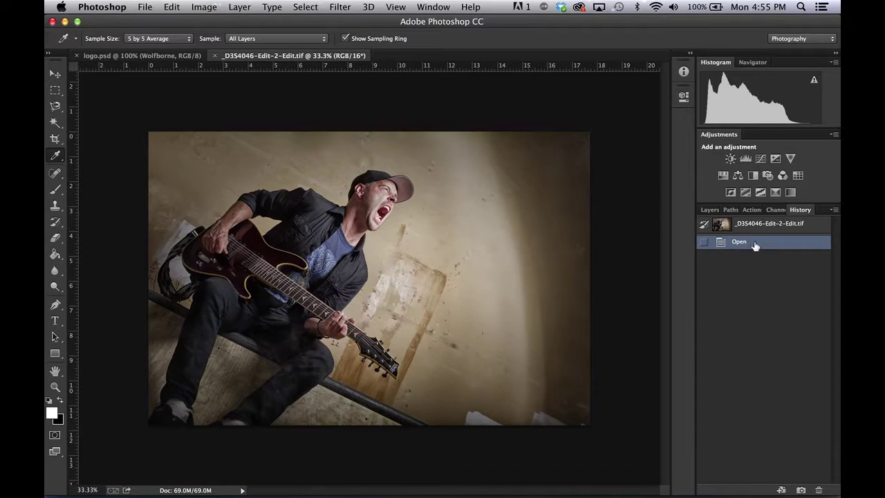
click(760, 159)
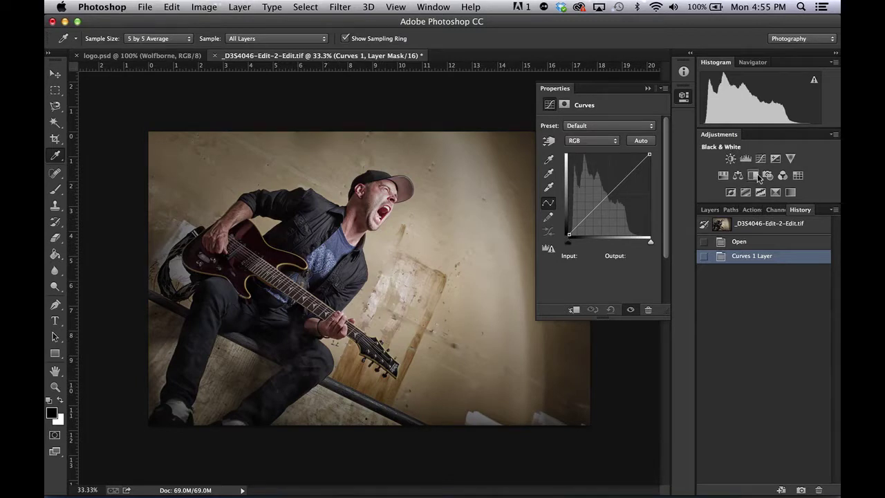
Examine the shadow and highlight end points of the Curves adjustment in the Blue and RGB channels
click(589, 141)
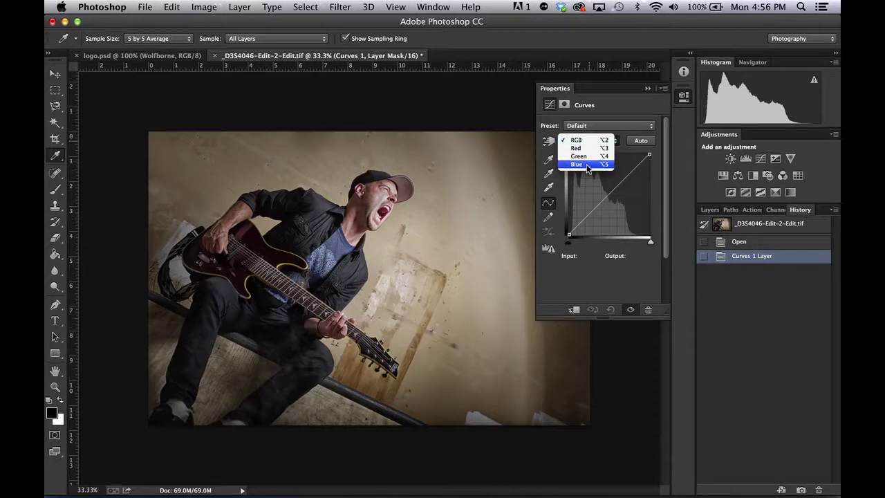
click(586, 166)
drag(570, 233, 572, 236)
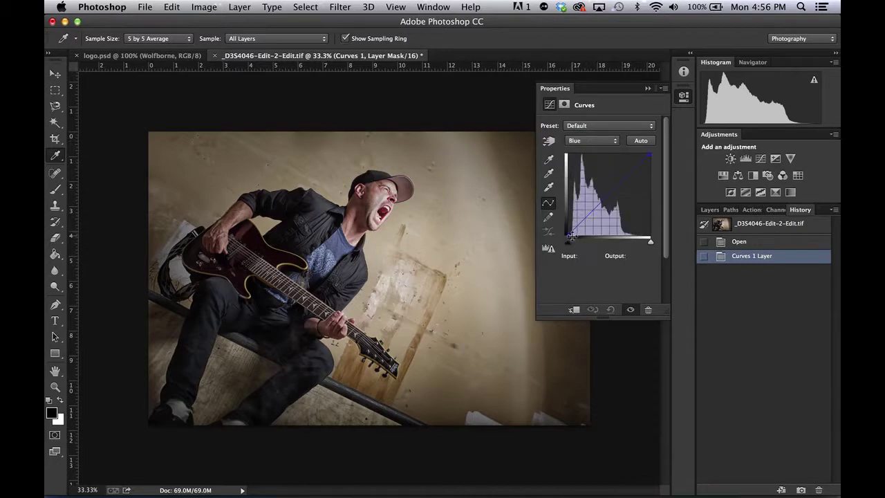
mouse_move(571, 234)
mouse_down()
mouse_move(568, 207)
mouse_move(569, 244)
mouse_up()
click(581, 141)
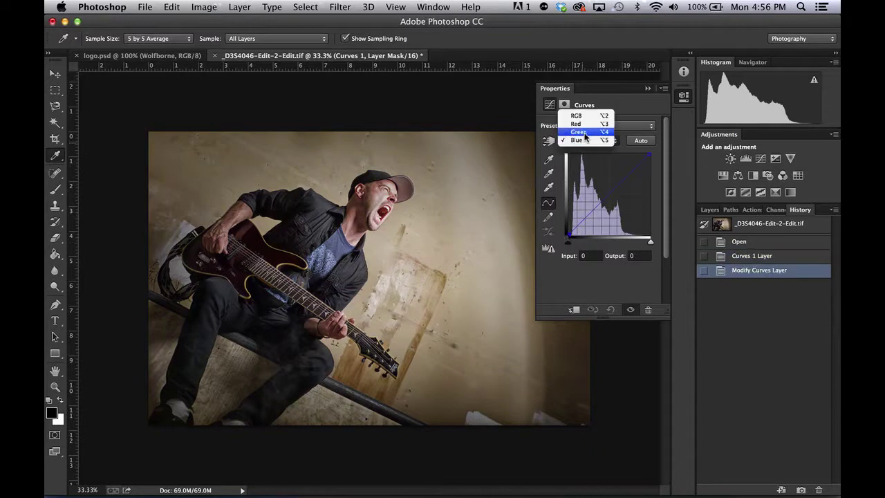
click(577, 116)
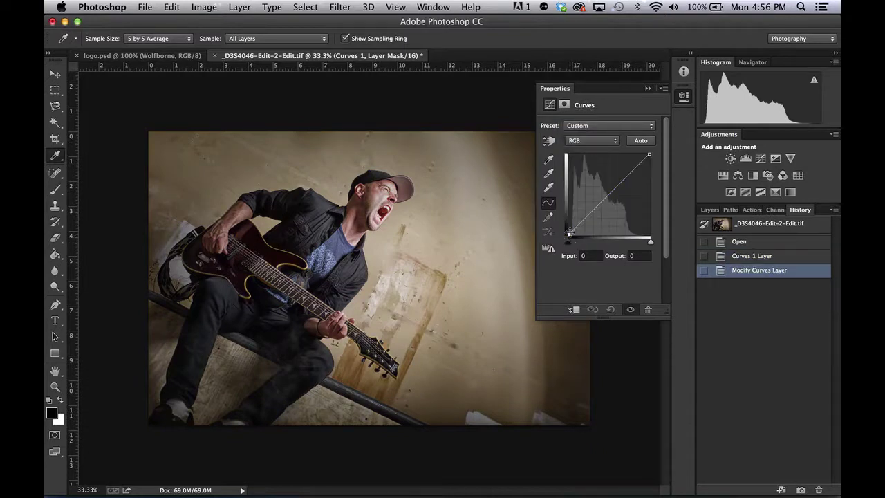
mouse_move(569, 237)
mouse_down()
mouse_move(584, 235)
mouse_move(563, 238)
mouse_up()
click(651, 154)
mouse_move(650, 154)
mouse_down()
mouse_move(652, 166)
mouse_move(630, 151)
mouse_move(651, 153)
mouse_up()
In the Curves layer's Blue channel, lift the shadow end point slightly and place an upper curve point at input 186, output 172
click(591, 141)
click(586, 166)
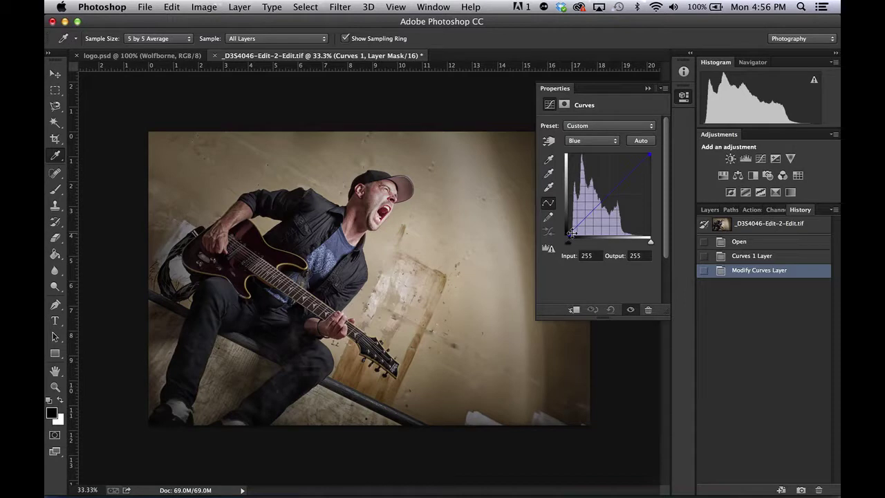
click(606, 142)
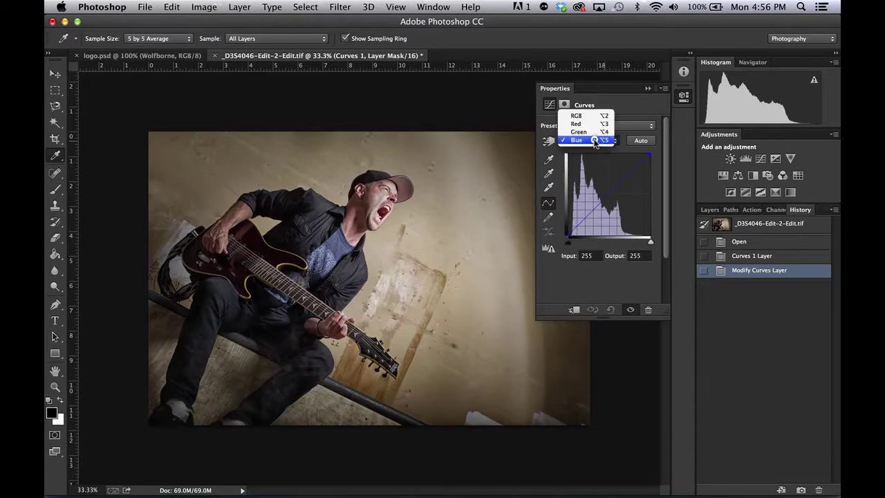
click(595, 141)
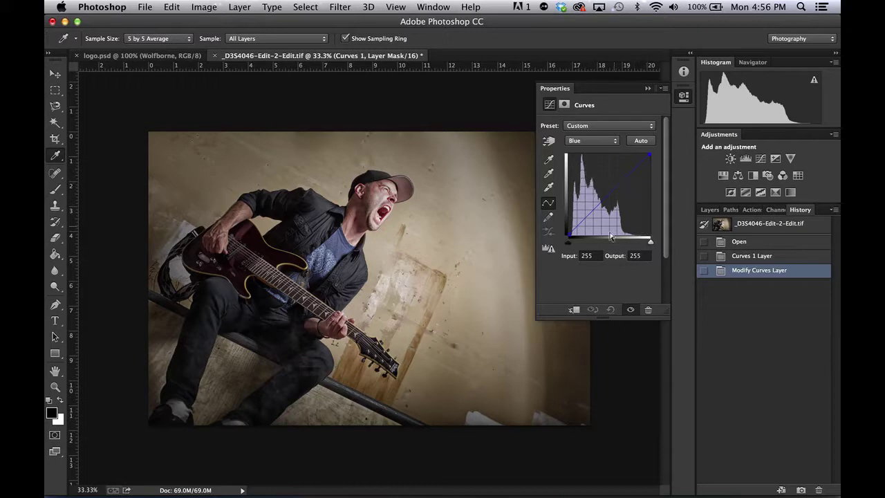
drag(569, 234, 562, 204)
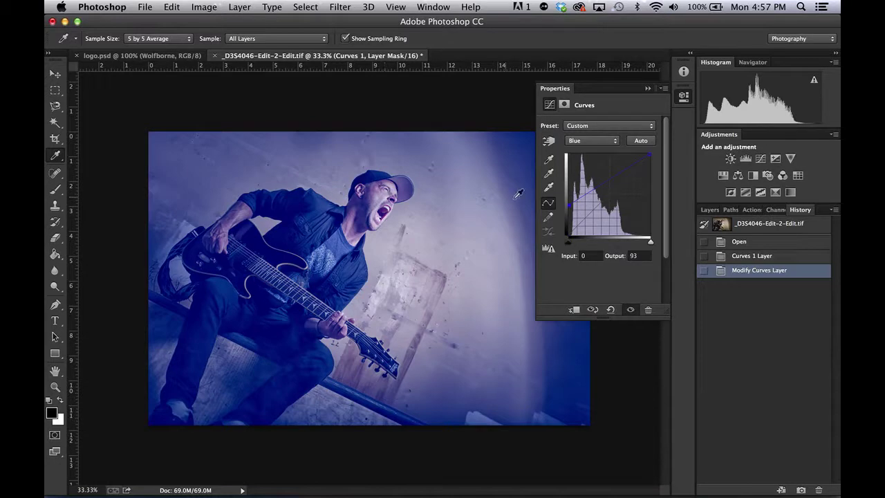
drag(572, 211, 568, 232)
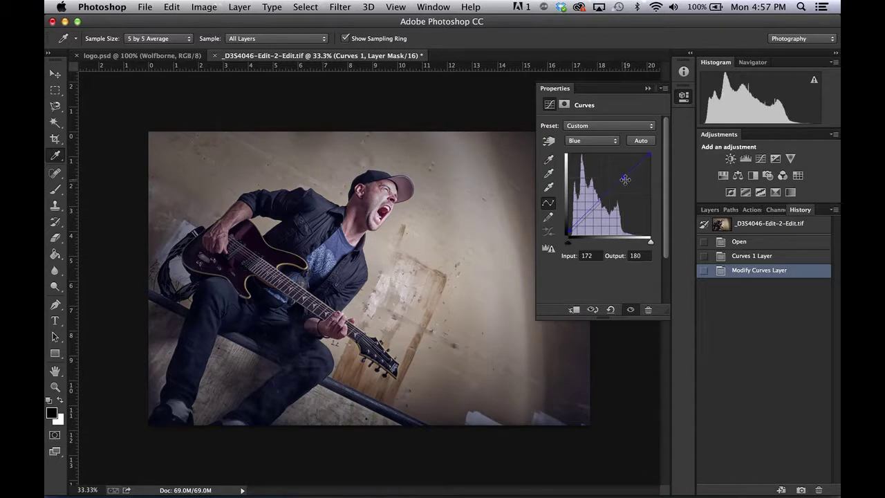
drag(625, 179, 629, 181)
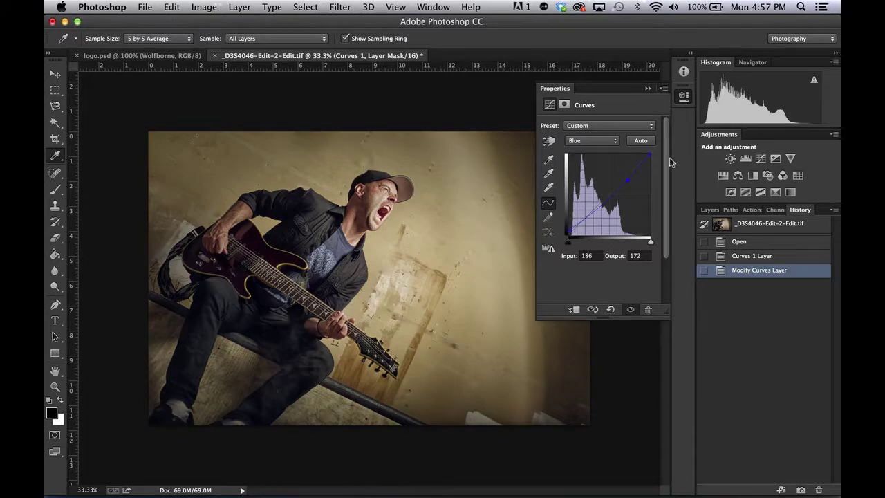
Lower the Blue channel's highlight end point to output 241 and compare the photo with the Curves layer hidden and shown
drag(651, 155, 652, 160)
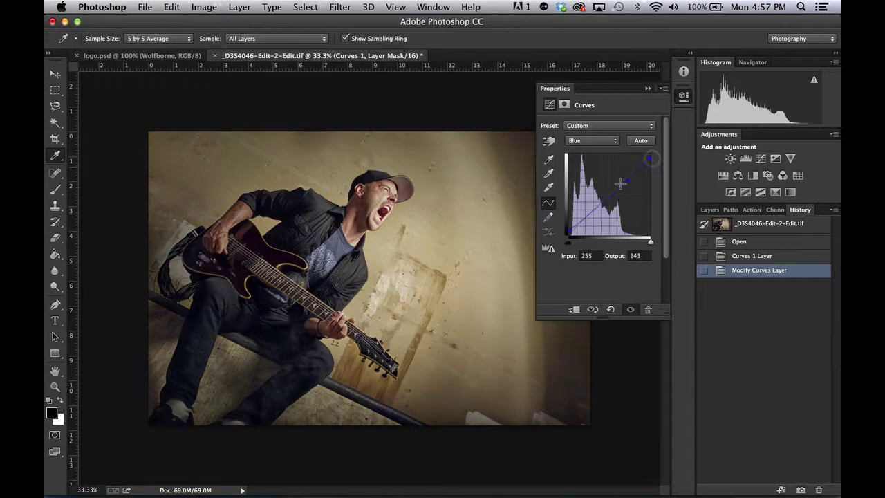
click(709, 209)
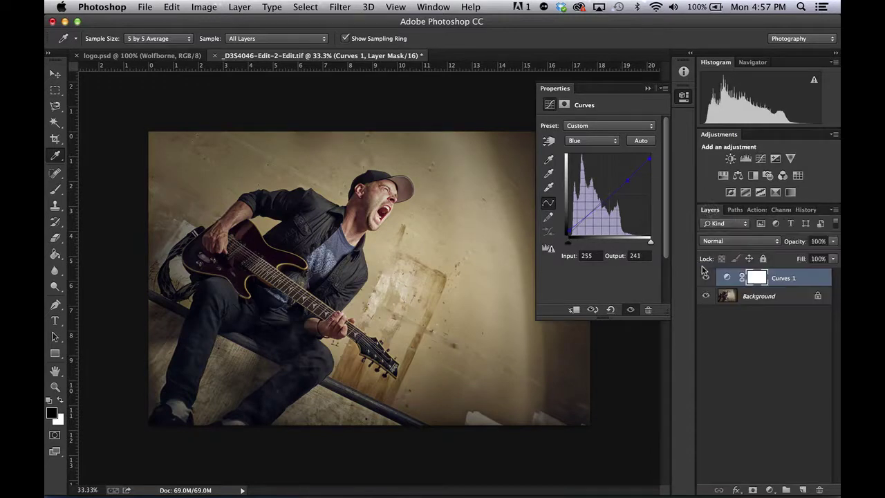
click(705, 277)
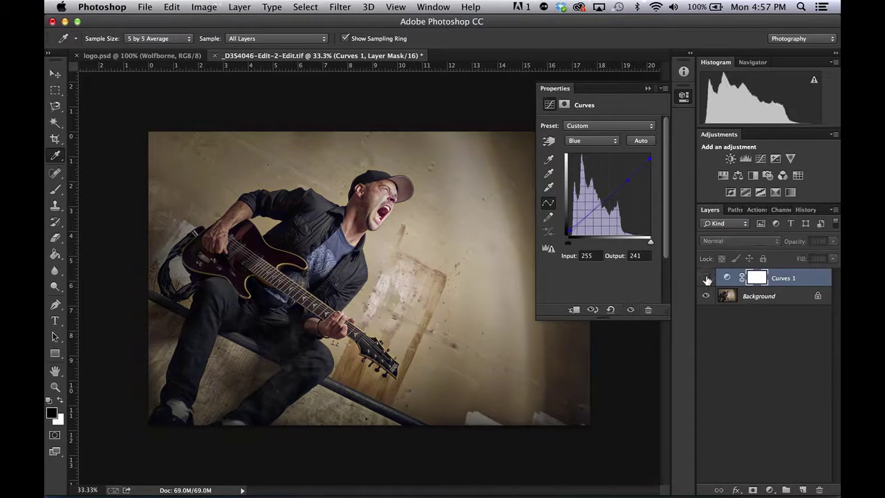
click(706, 277)
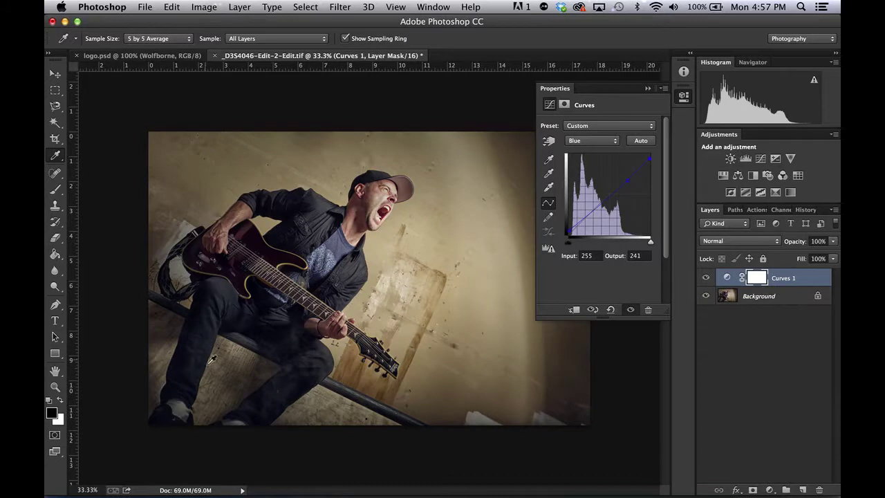
Lift the shadow end point of the Curves layer's Green channel slightly and compare the photo with the layer hidden and shown
click(593, 142)
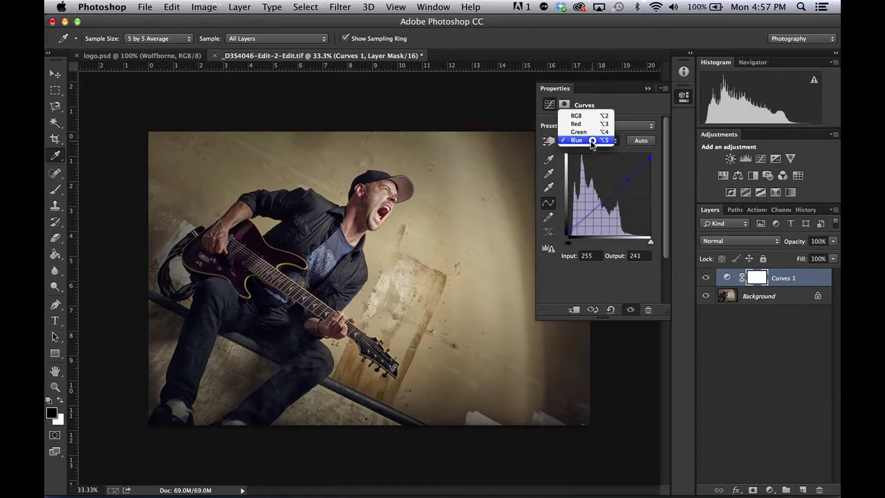
click(589, 132)
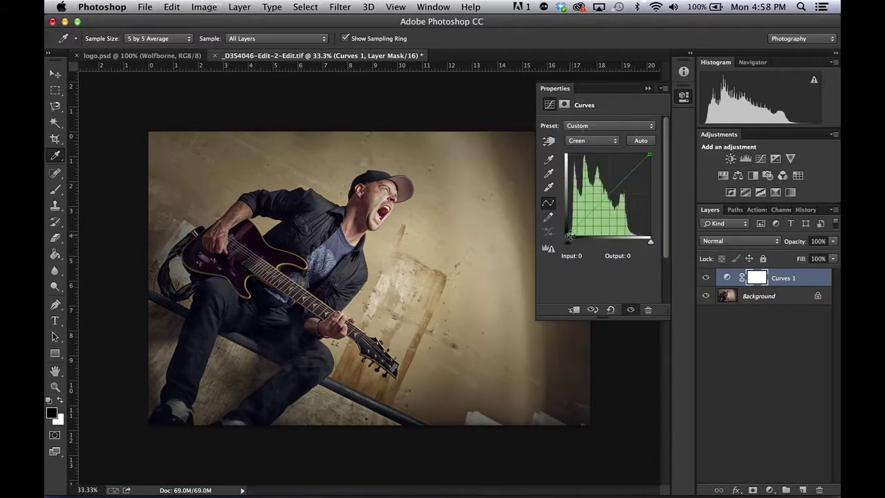
drag(570, 234, 568, 247)
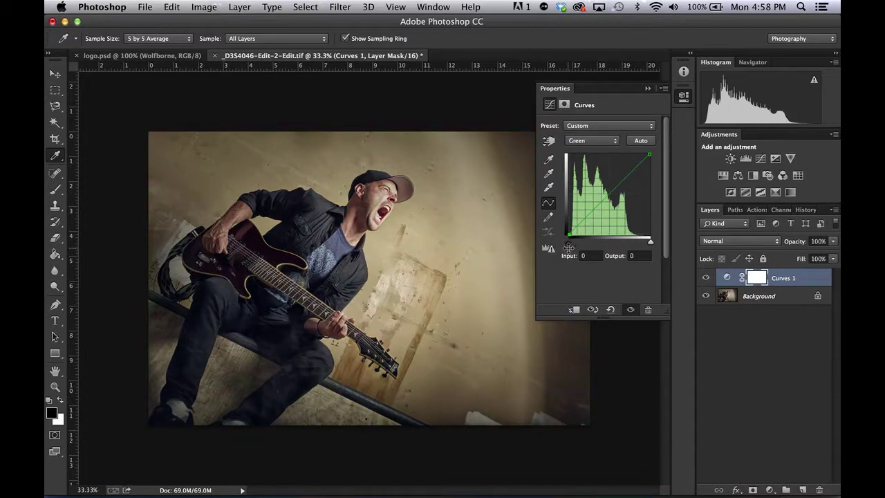
key(Up)
click(648, 88)
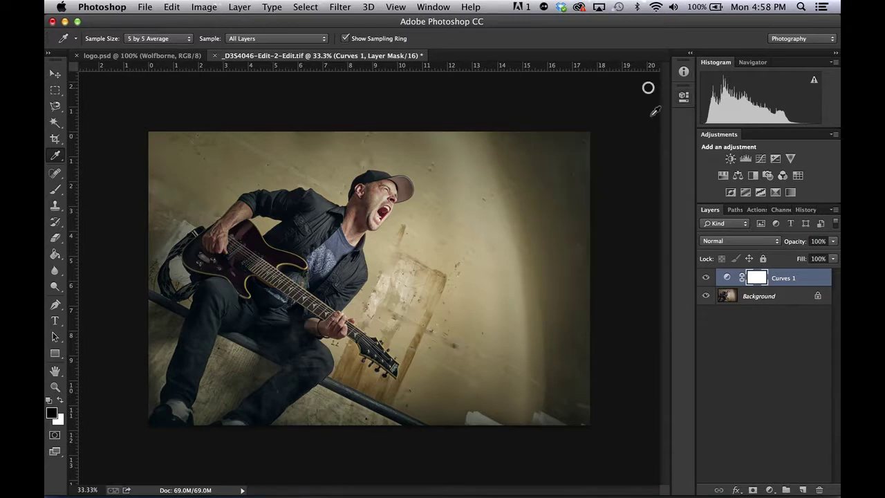
click(705, 277)
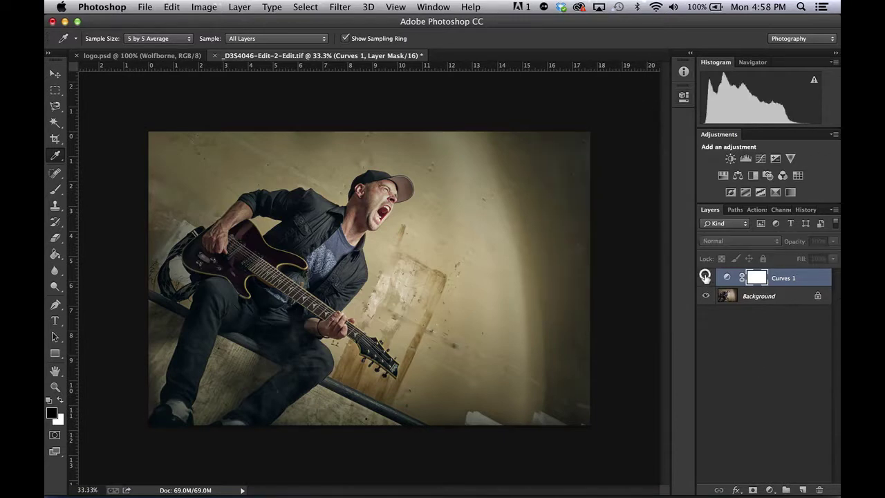
click(706, 277)
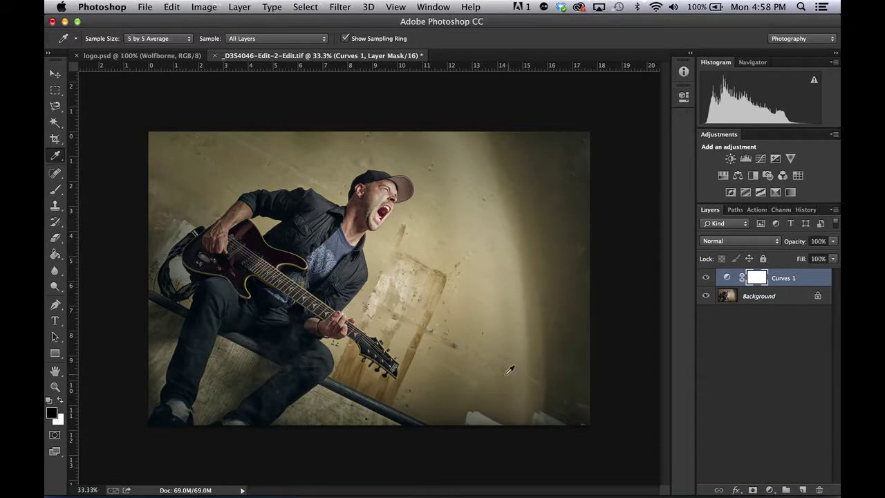
Add a new layer above Curves 1 and fill it with White at 100% opacity in Normal mode
click(802, 490)
key(x)
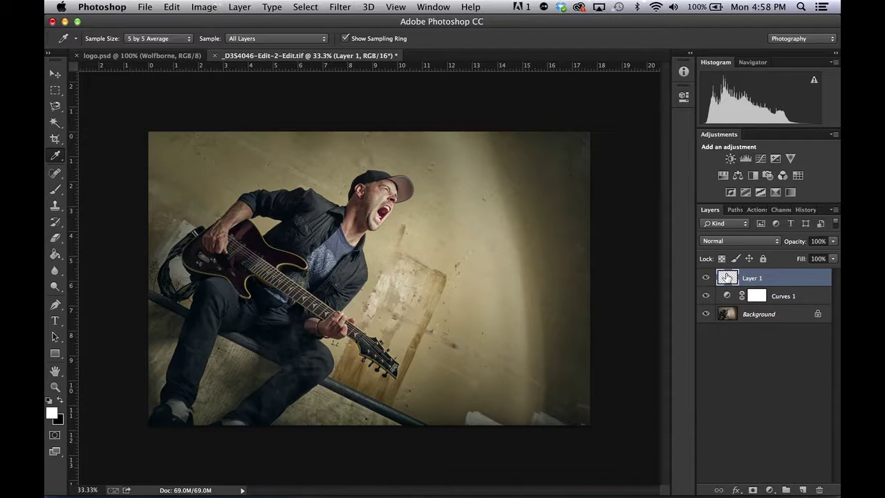
click(172, 8)
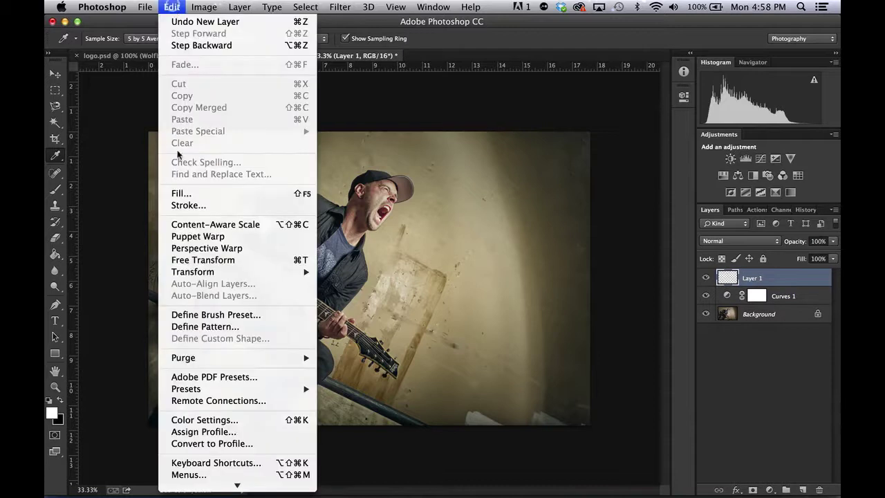
click(173, 194)
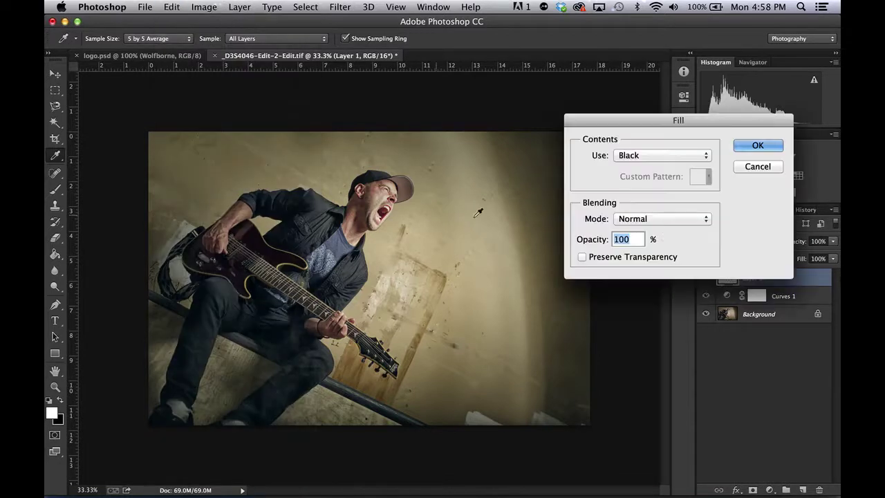
click(653, 157)
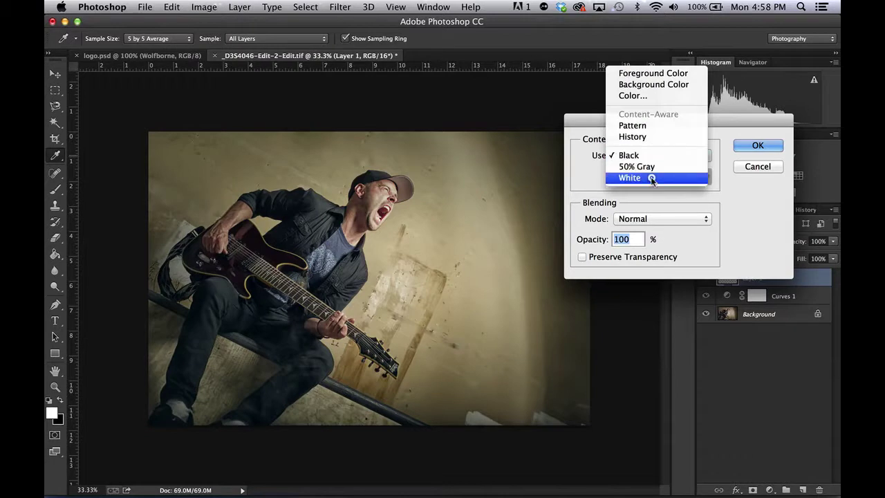
click(651, 179)
click(757, 146)
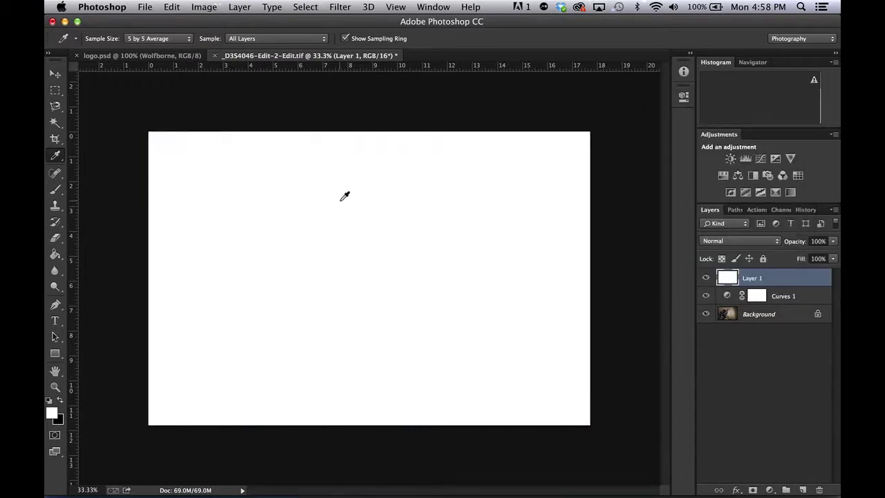
Compare the photo with the white layer hidden and shown, and open that layer's blending options
double_click(802, 274)
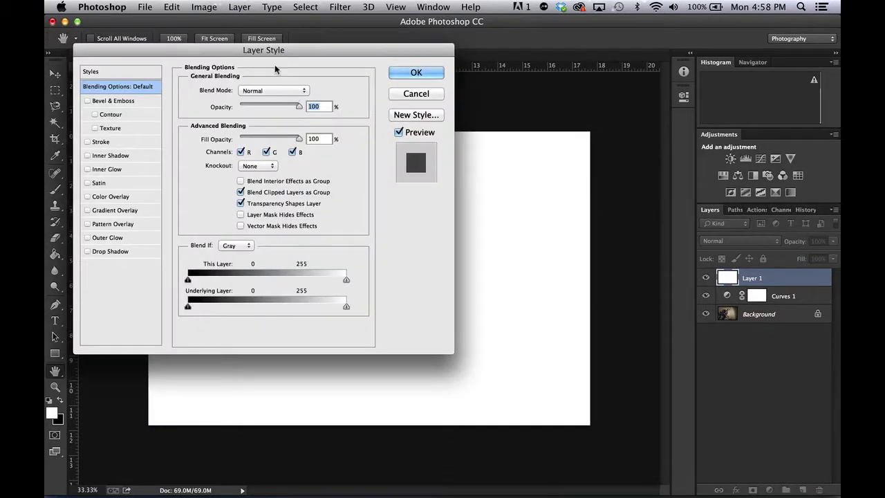
drag(278, 47, 651, 88)
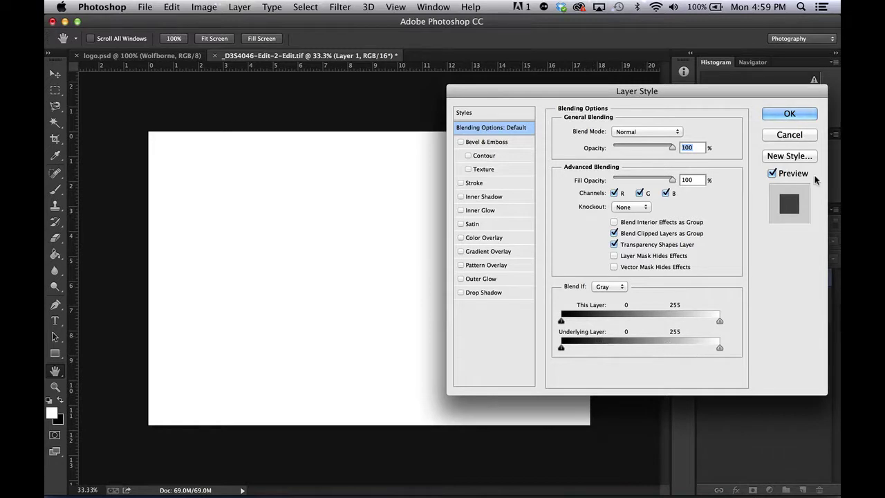
click(788, 135)
key(i)
click(705, 277)
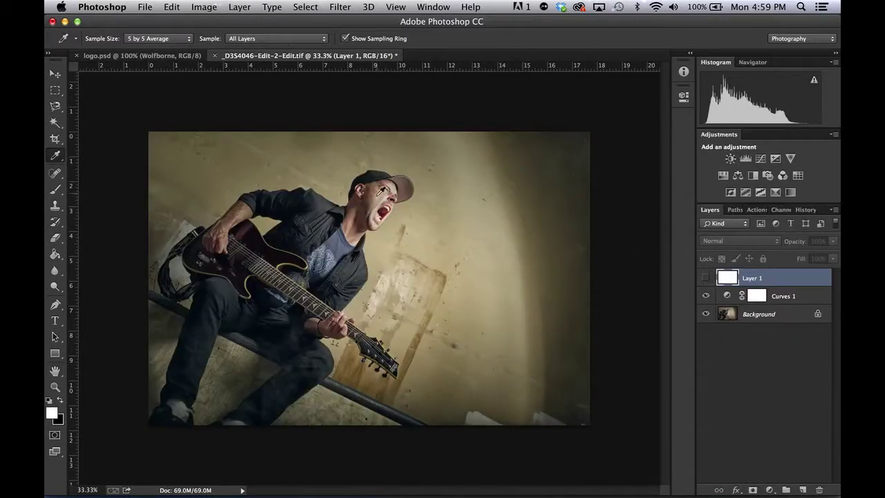
click(706, 278)
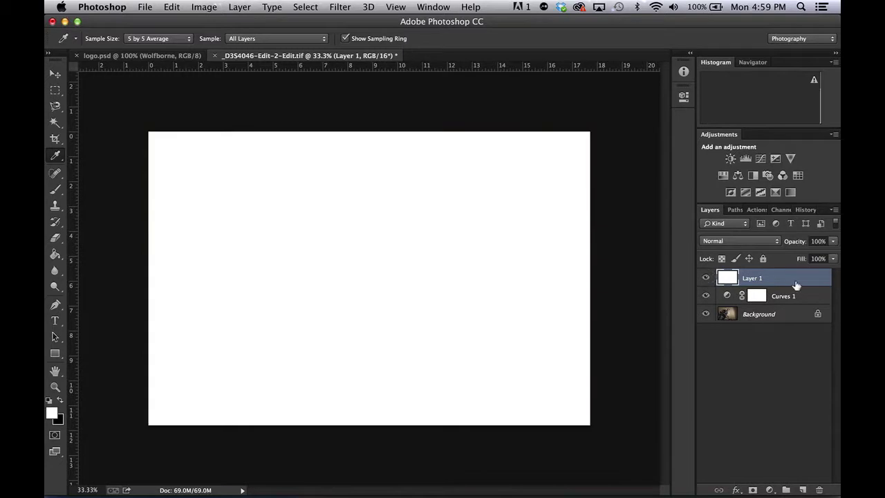
double_click(801, 276)
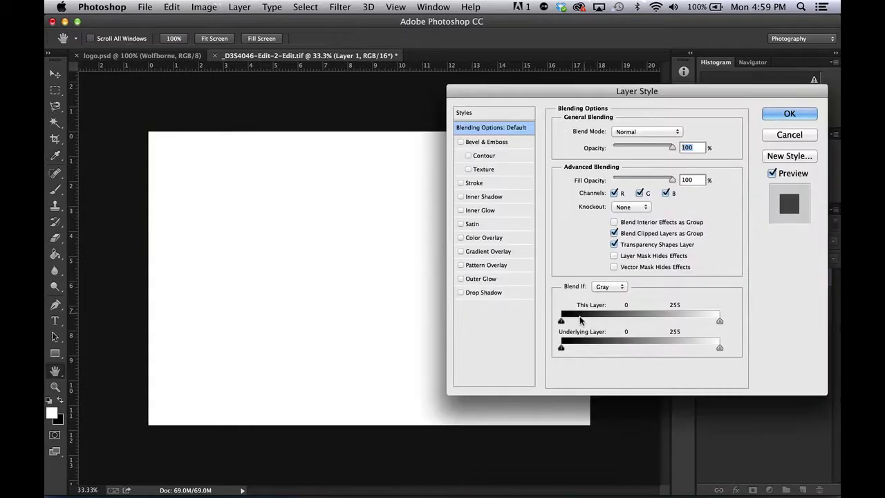
Try the black Blend If sliders for This Layer and for Underlying Layer at 141, resetting both to 0
drag(562, 322, 712, 322)
key(super+z)
drag(561, 347, 649, 356)
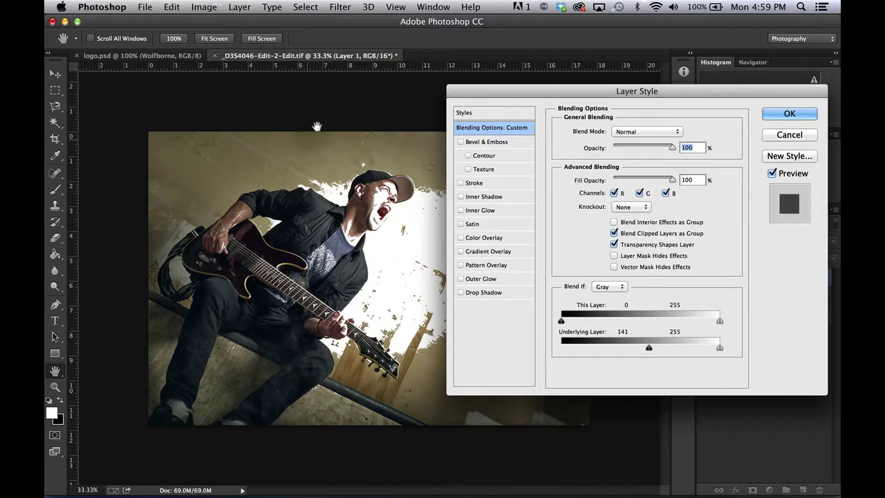
drag(648, 347, 547, 355)
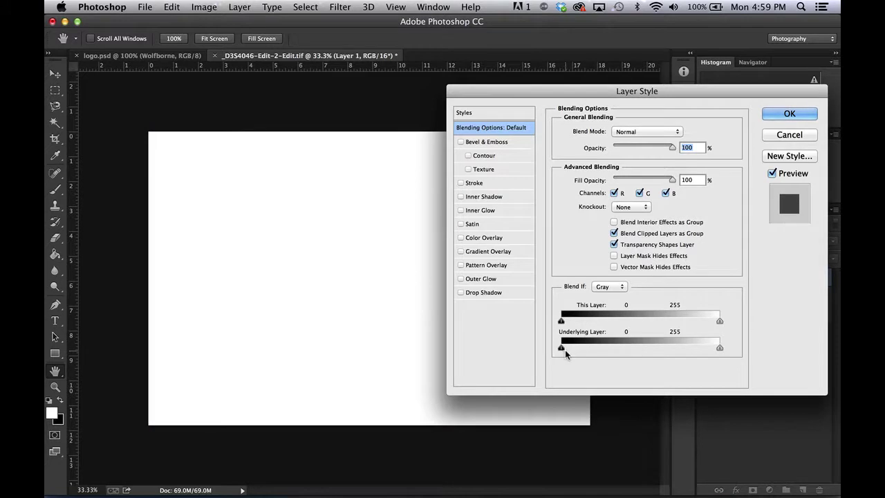
Split the black Underlying Layer slider in Blend If, setting its halves to 134 and slightly above 201, and apply the blending options
drag(561, 348, 687, 351)
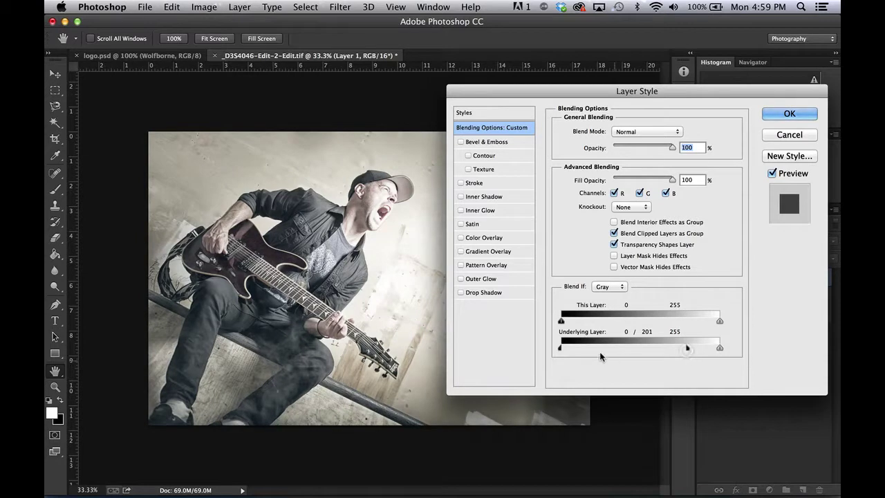
drag(560, 349, 643, 351)
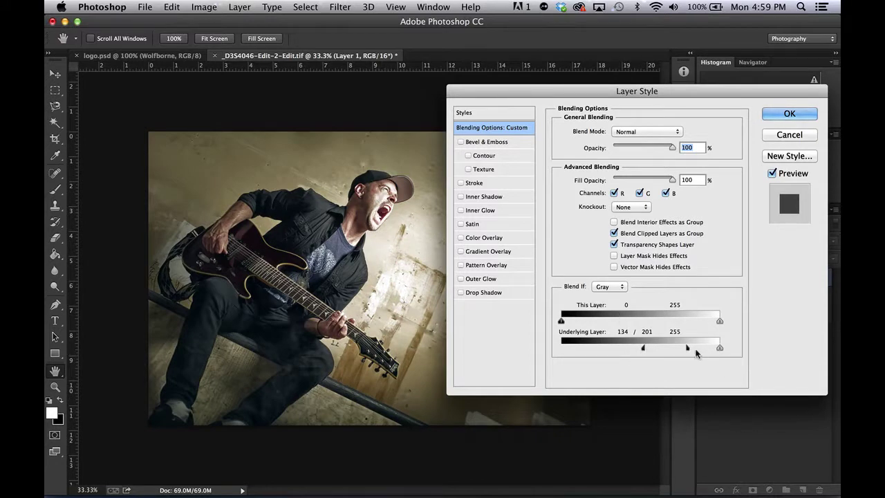
mouse_move(688, 349)
mouse_down()
mouse_move(669, 350)
mouse_move(694, 350)
mouse_up()
click(785, 114)
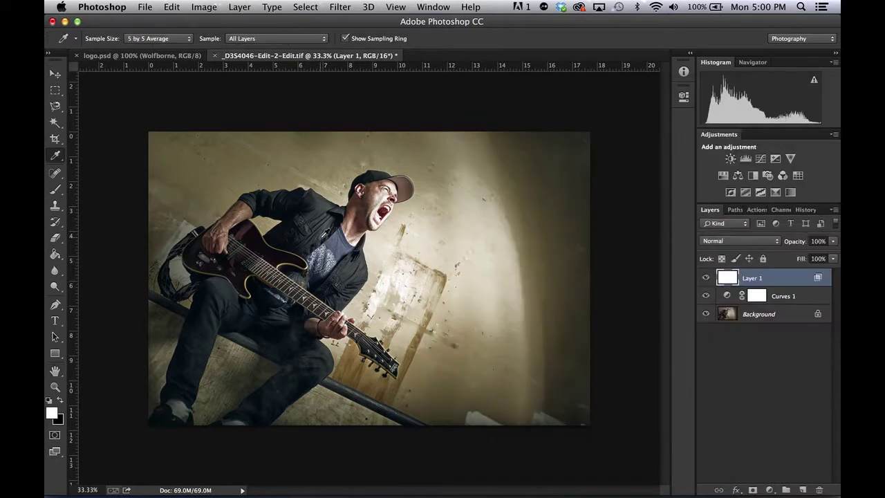
Reduce the white layer's opacity to 61% while judging the highlights on the guitarist's face up close
key(super+equal)
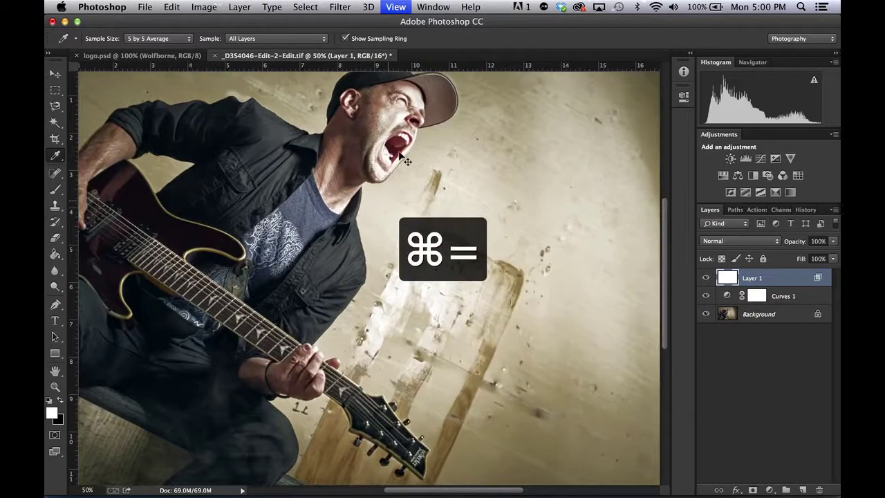
key(super+equal)
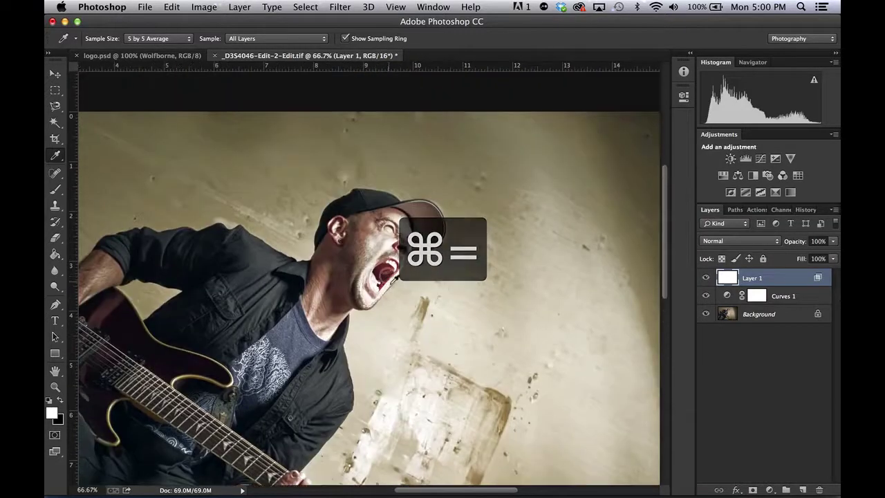
drag(795, 242, 771, 243)
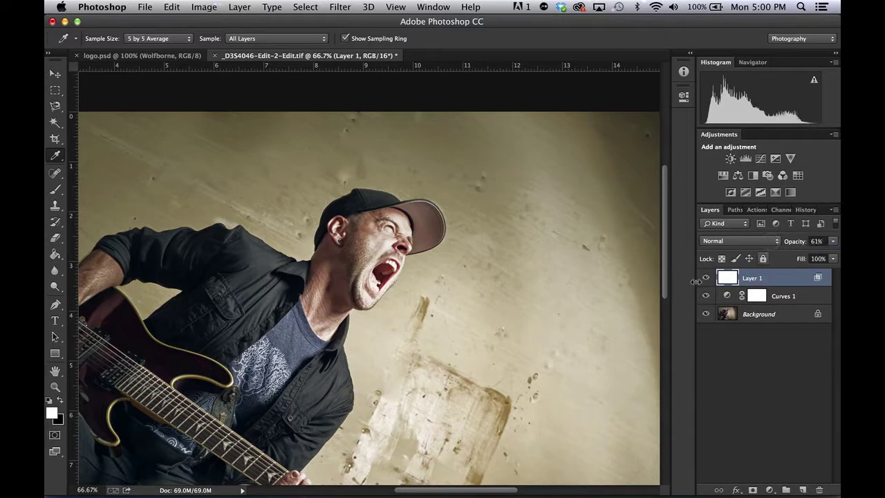
Apply a Gaussian Blur with a radius of 5.2 pixels to the white layer
click(333, 6)
mouse_move(358, 154)
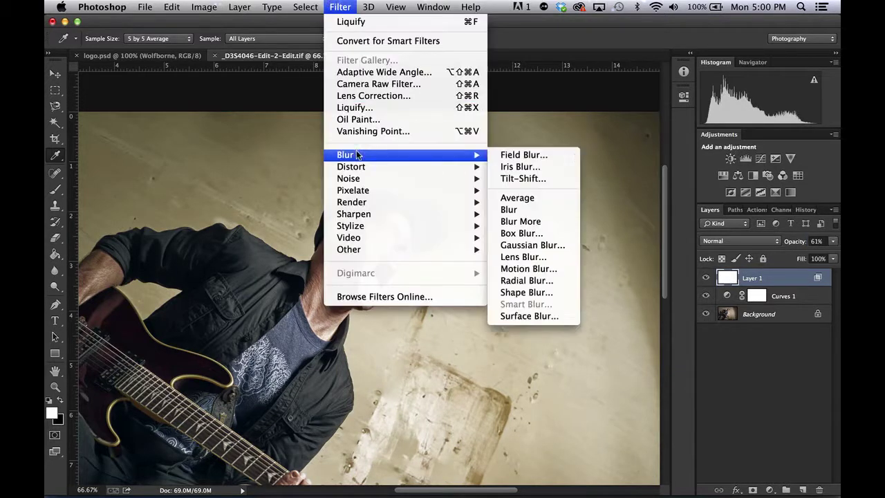
click(538, 249)
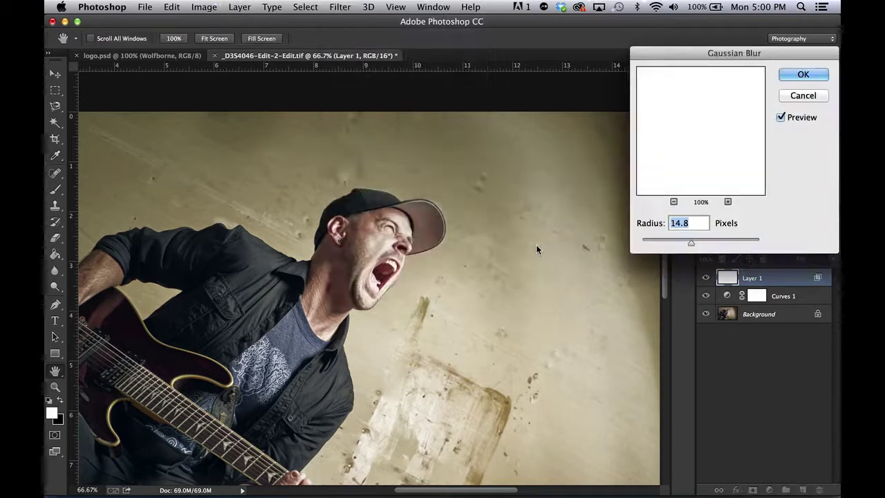
click(674, 239)
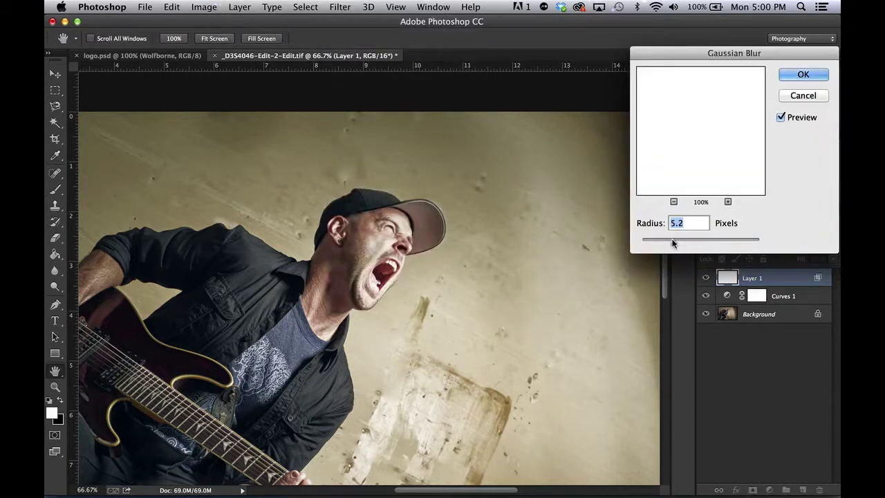
click(802, 75)
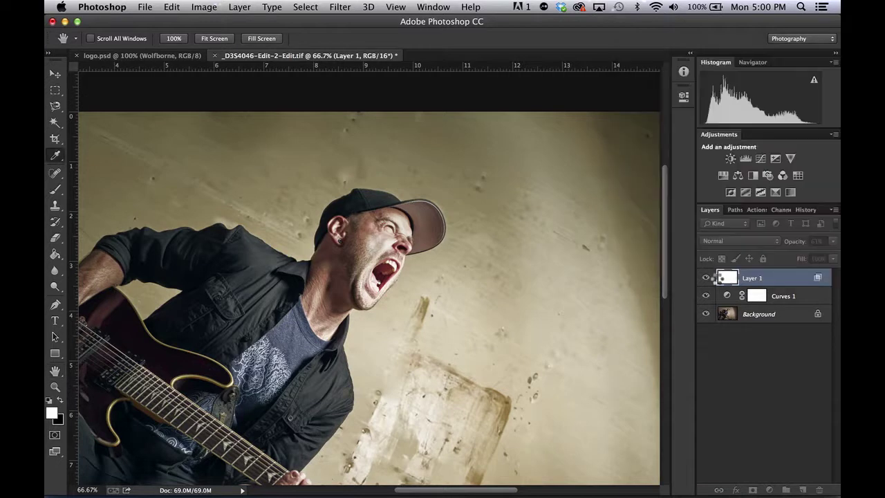
Compare the photo with the white highlight layer hidden and shown, up close and with the whole image in view
click(706, 278)
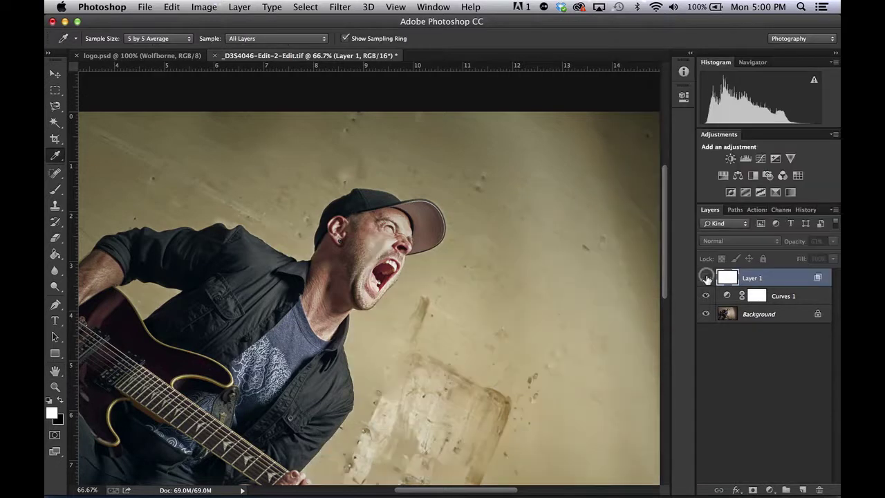
click(706, 278)
click(706, 278)
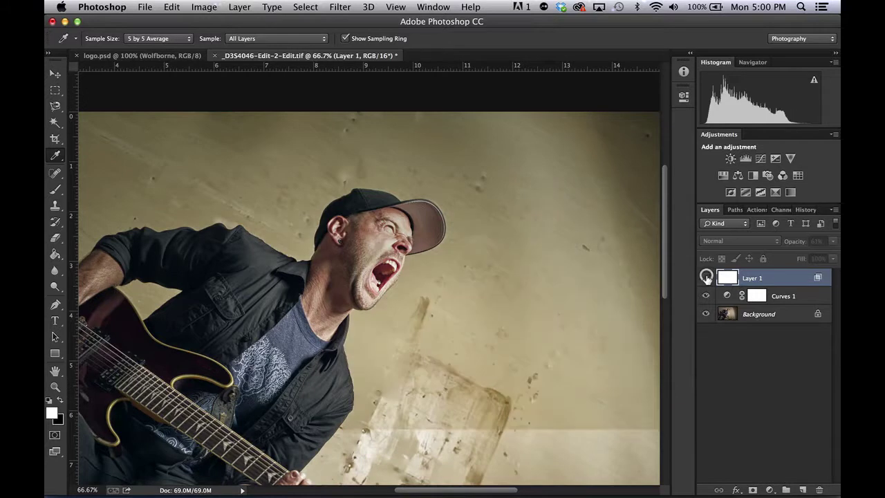
key(super+0)
click(706, 278)
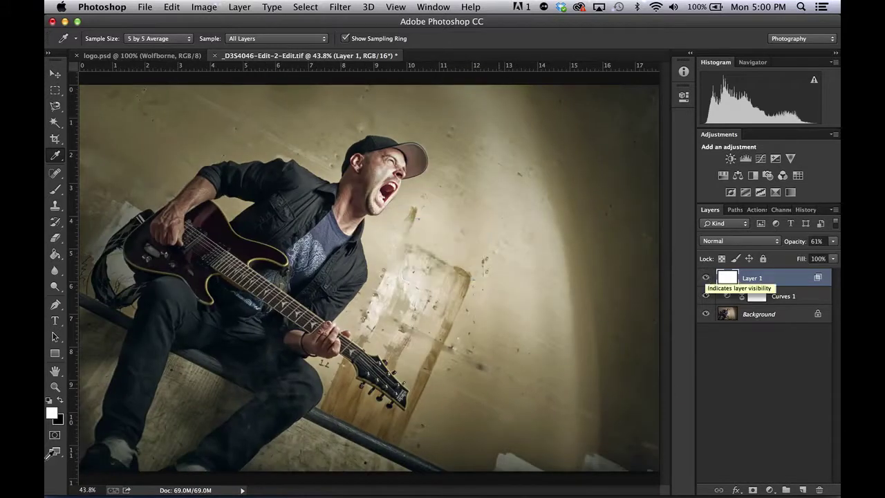
Switch to Lightroom and compare the finished Wolfborne edit with the working photo, including the guitarist's face up close
mouse_move(314, 456)
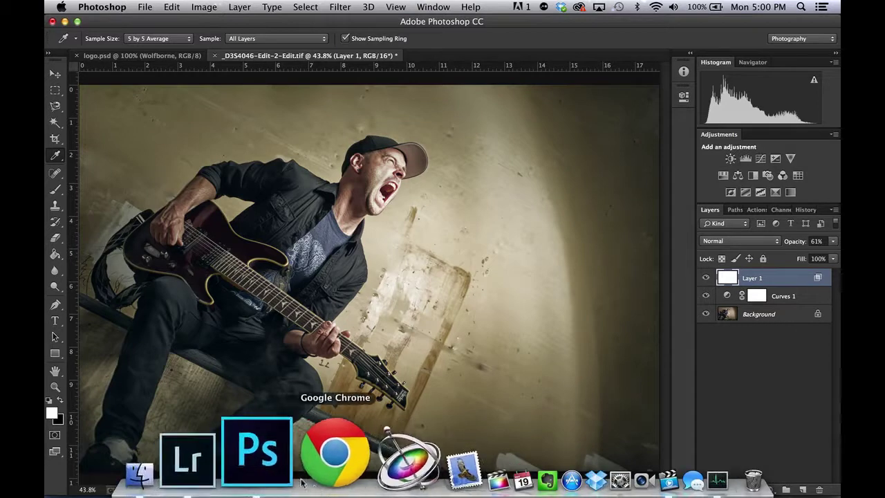
click(302, 458)
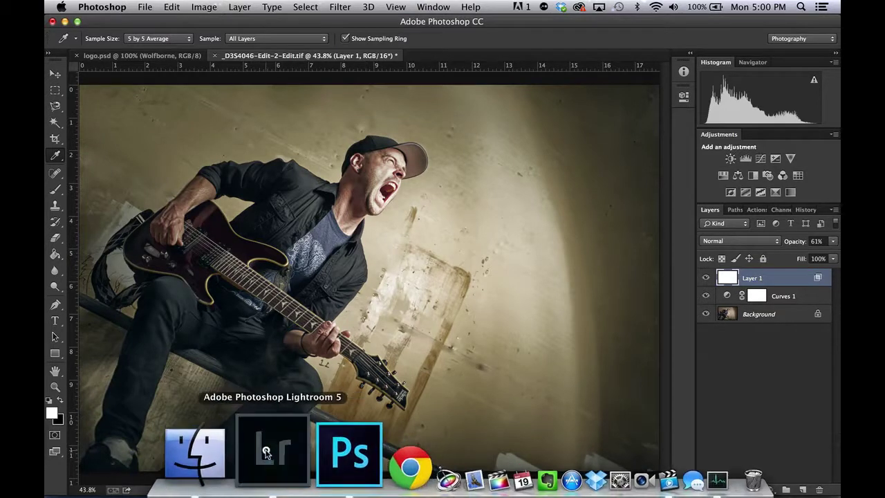
click(277, 449)
click(111, 459)
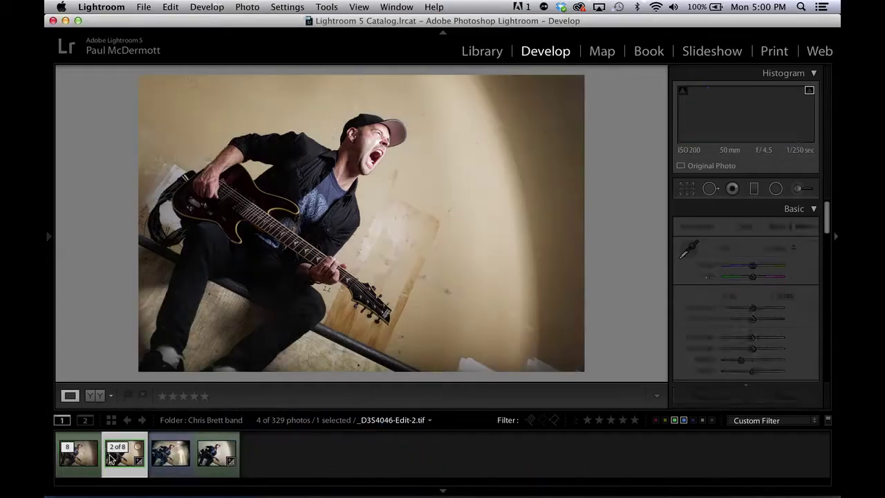
click(170, 453)
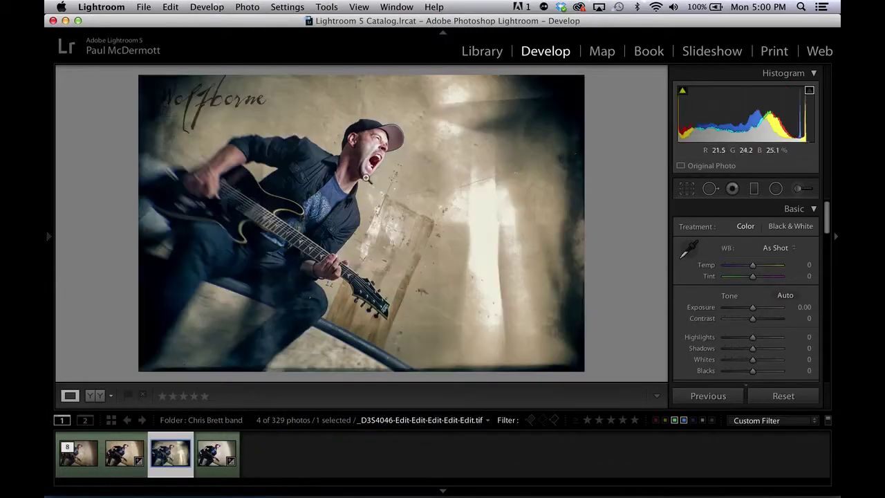
click(379, 142)
drag(370, 173, 372, 181)
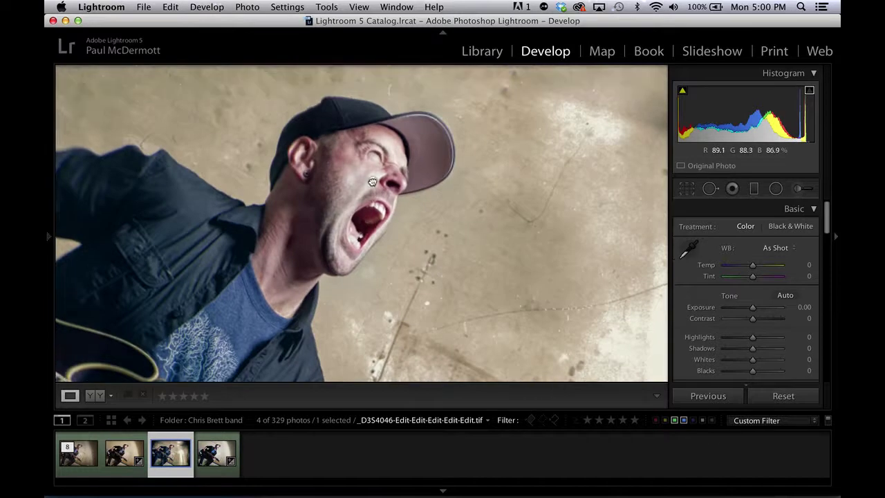
click(303, 249)
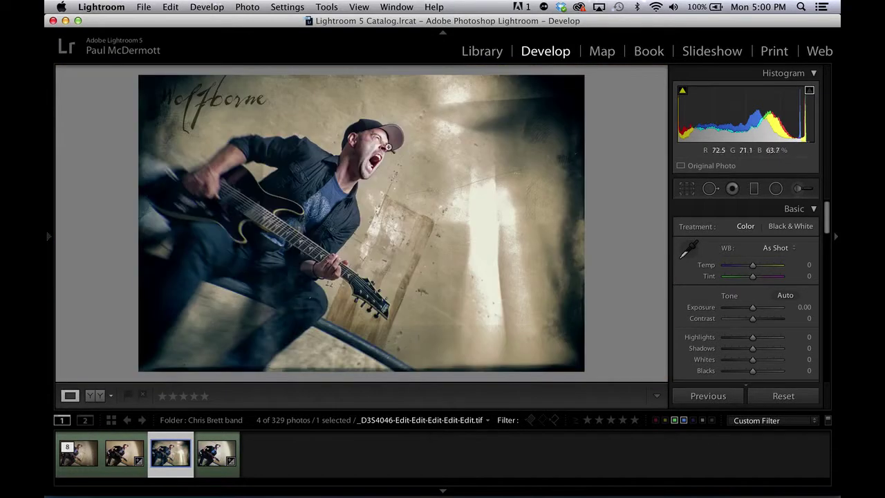
click(76, 456)
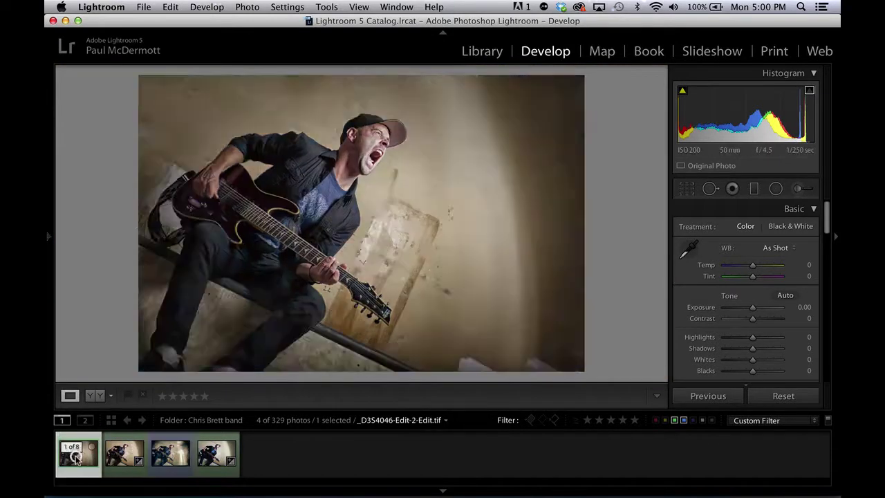
click(168, 469)
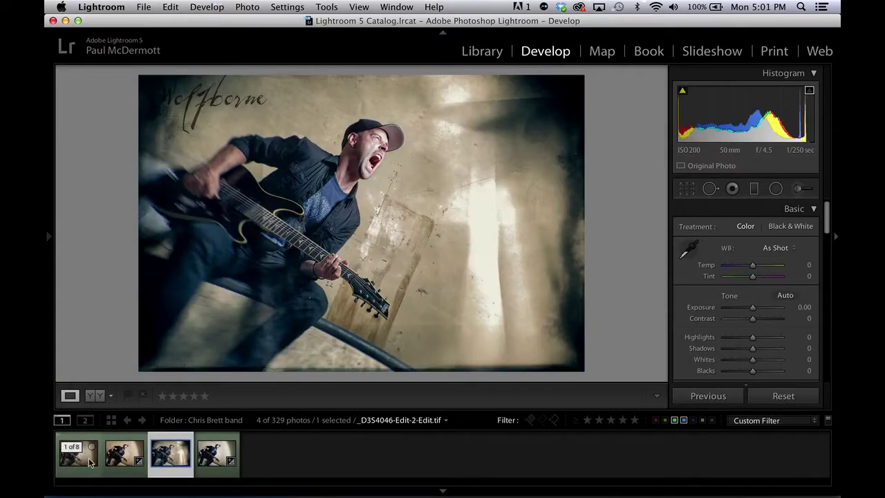
click(89, 461)
Switch back to Photoshop and compare the photo with the white layer hidden and shown
key(ctrl+Up)
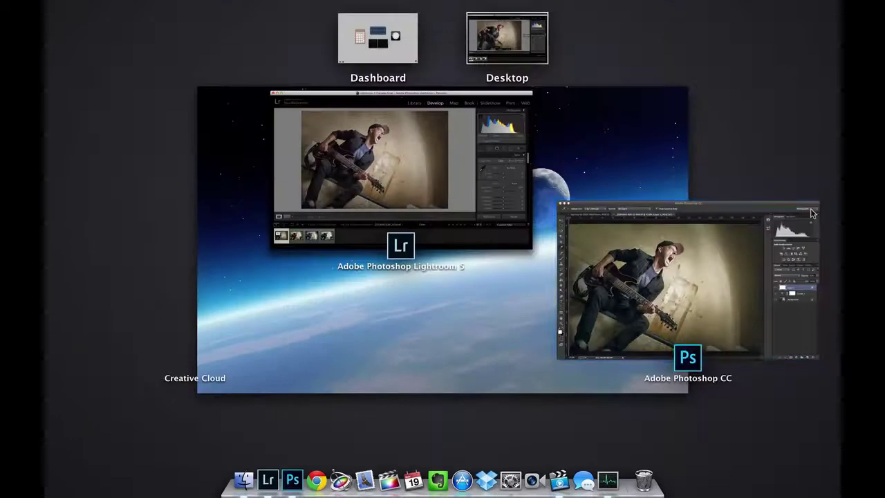
click(641, 292)
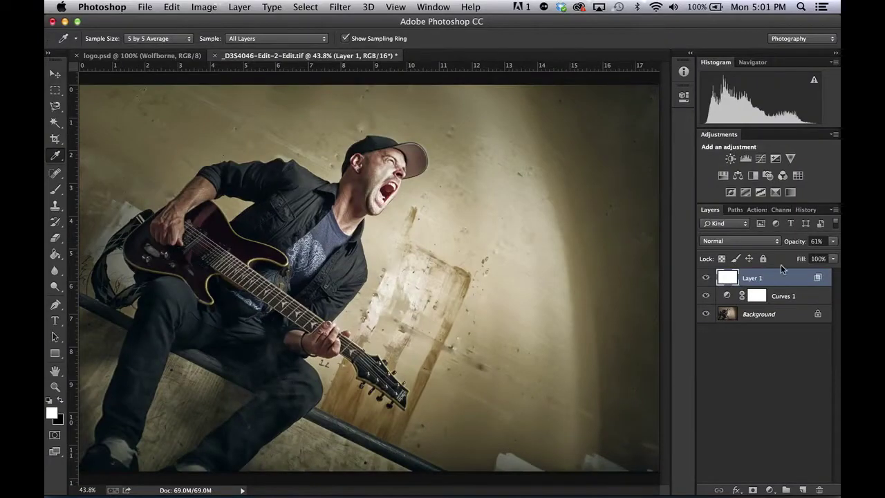
click(706, 278)
click(706, 278)
drag(800, 244, 796, 243)
Add a new layer above the white layer and fill it with black at 100% opacity in Normal mode
click(803, 489)
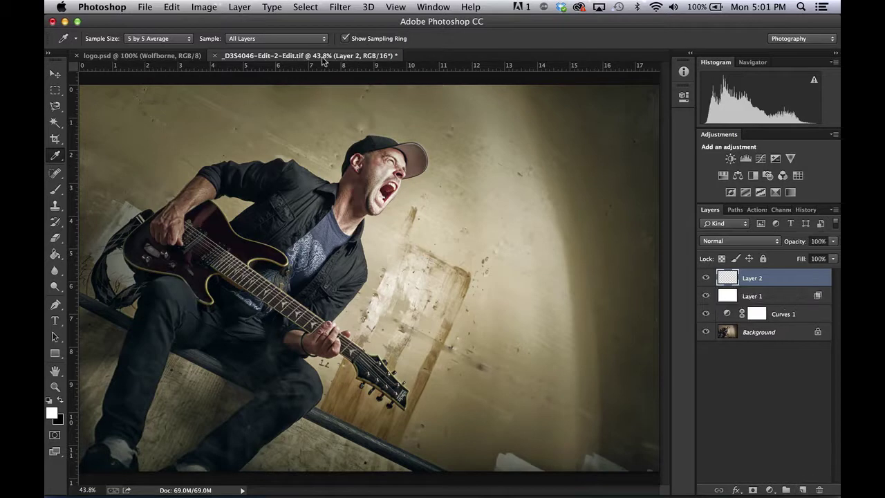
click(173, 7)
click(187, 192)
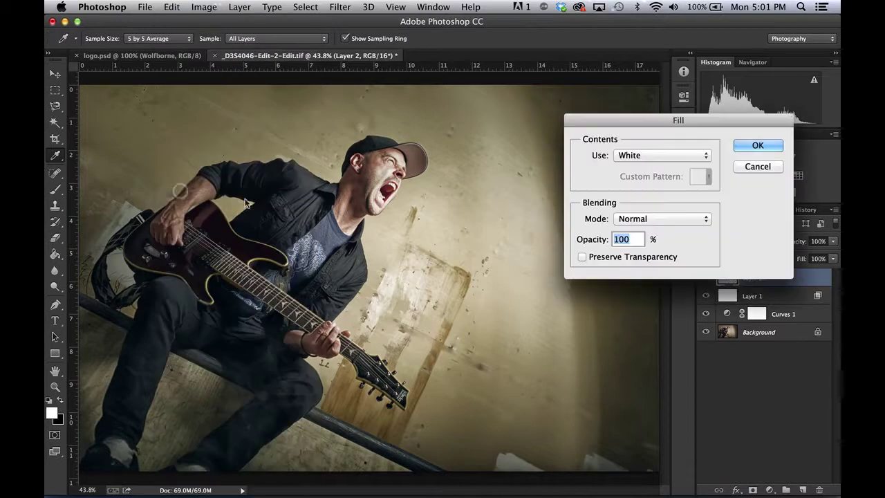
click(666, 153)
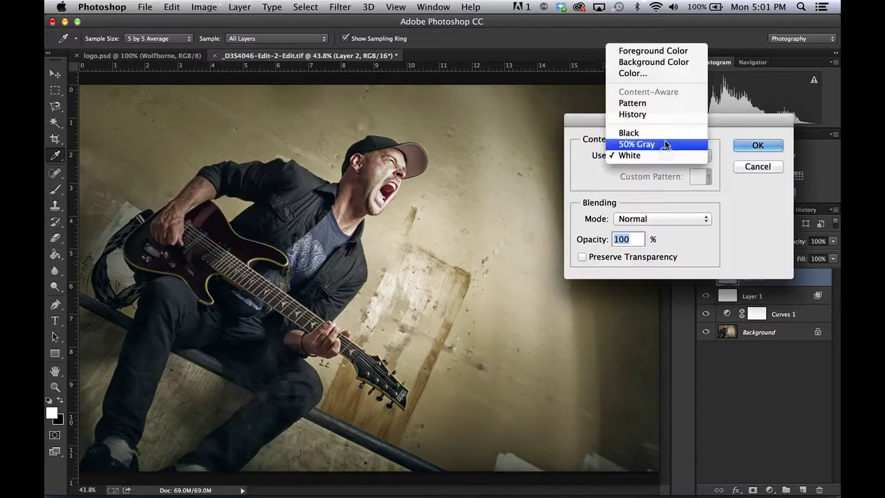
click(665, 133)
click(758, 145)
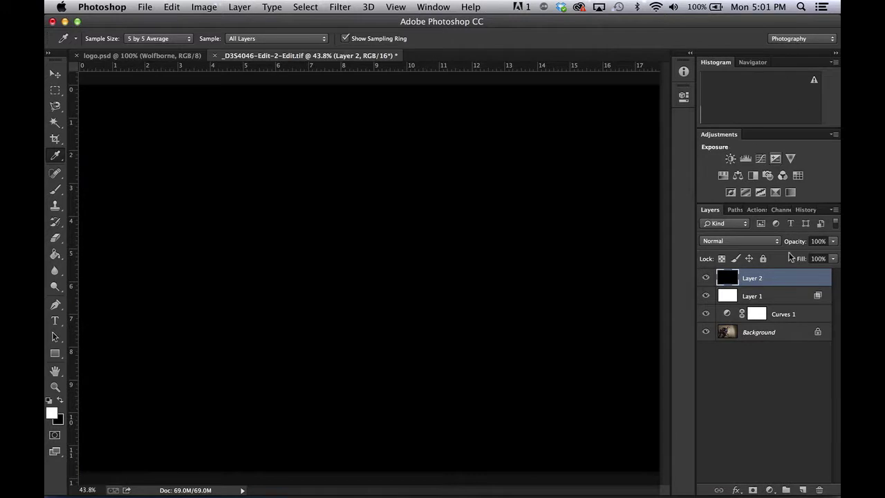
Split the black layer's white Underlying Layer slider in Blend If to 30 / 89 and apply the blending options
double_click(810, 276)
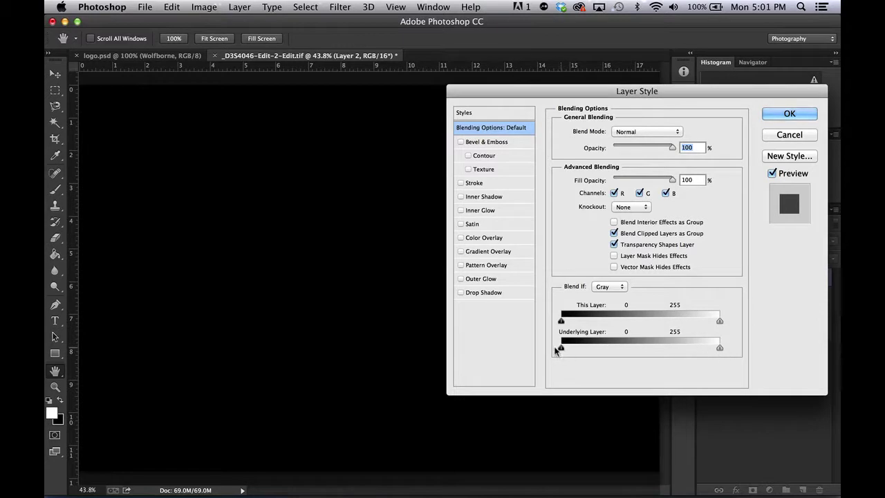
mouse_move(719, 348)
mouse_down()
mouse_move(572, 350)
mouse_move(716, 344)
mouse_up()
drag(717, 348, 581, 346)
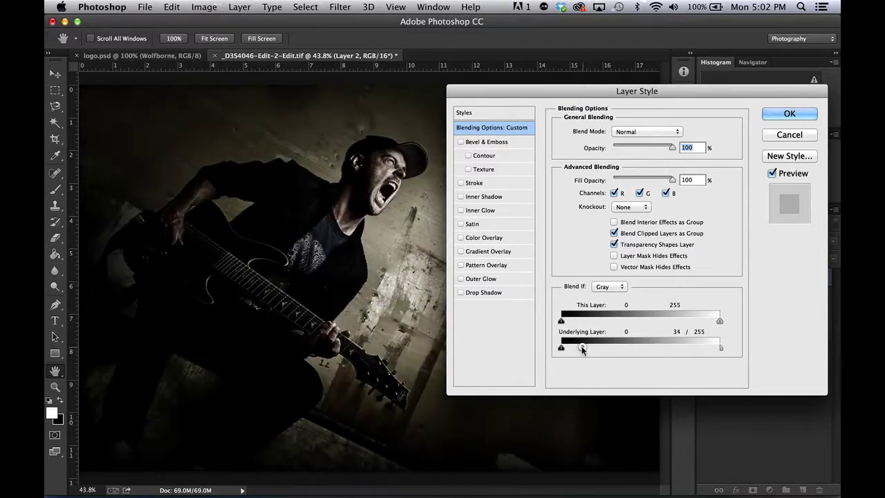
drag(721, 352, 617, 343)
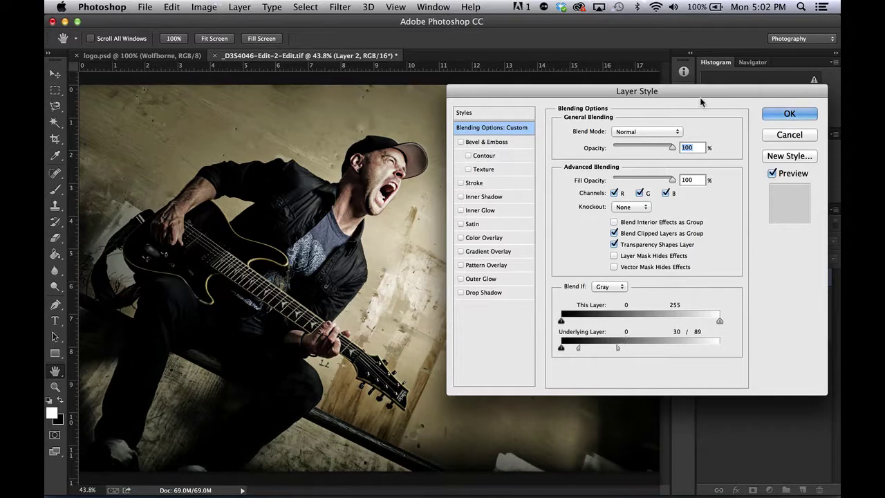
click(786, 114)
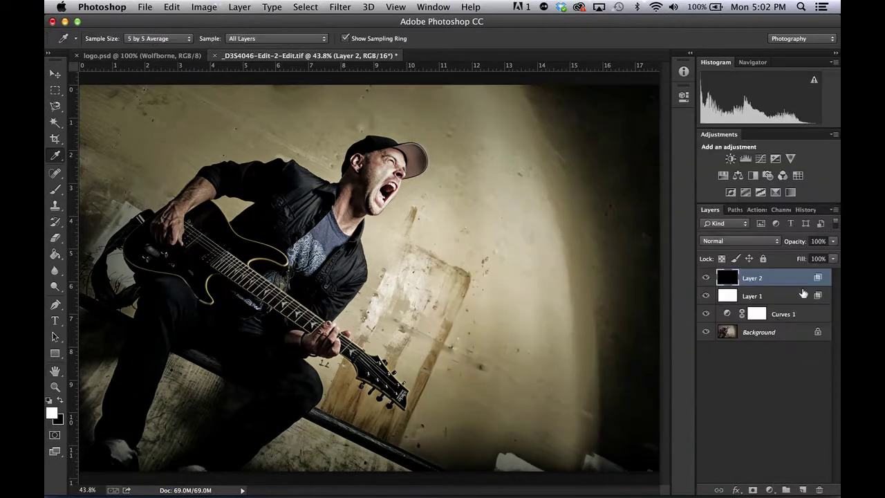
Reduce the black layer's opacity to 69% and add a layer mask to it
drag(796, 246, 774, 247)
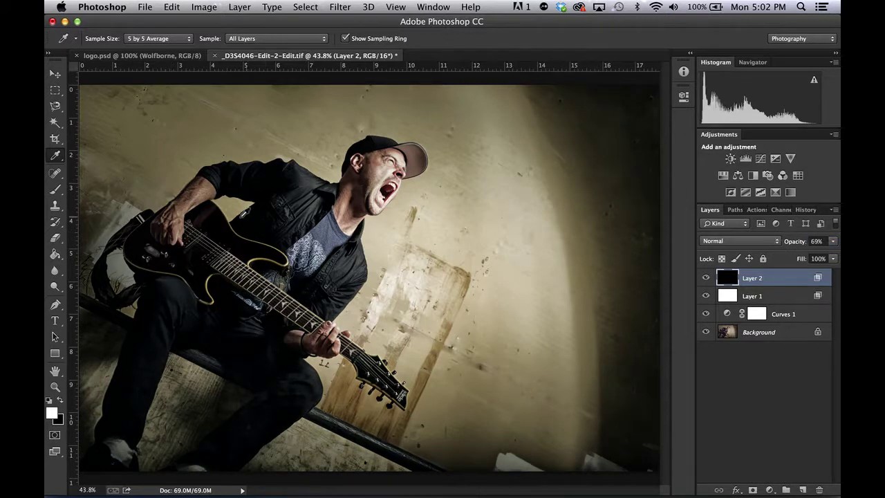
click(753, 490)
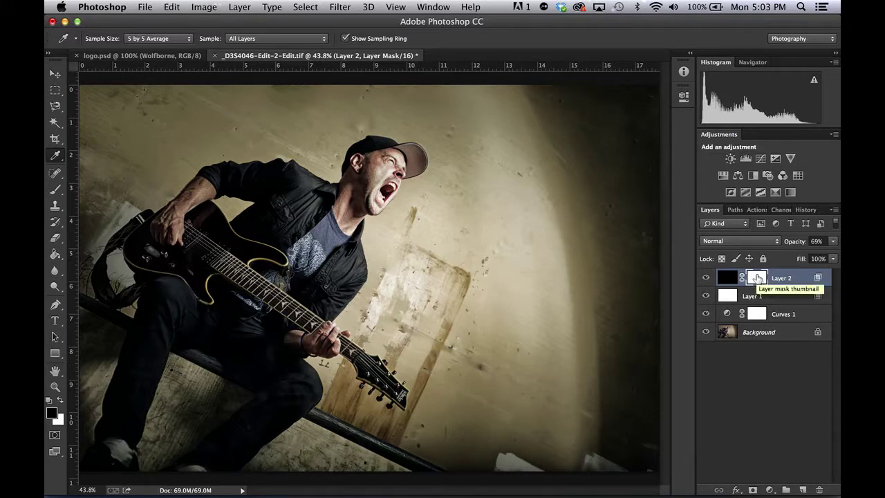
Try painting black on the layer mask over the guitarist's legs with the brush at 100% opacity, and undo the stroke
key(b)
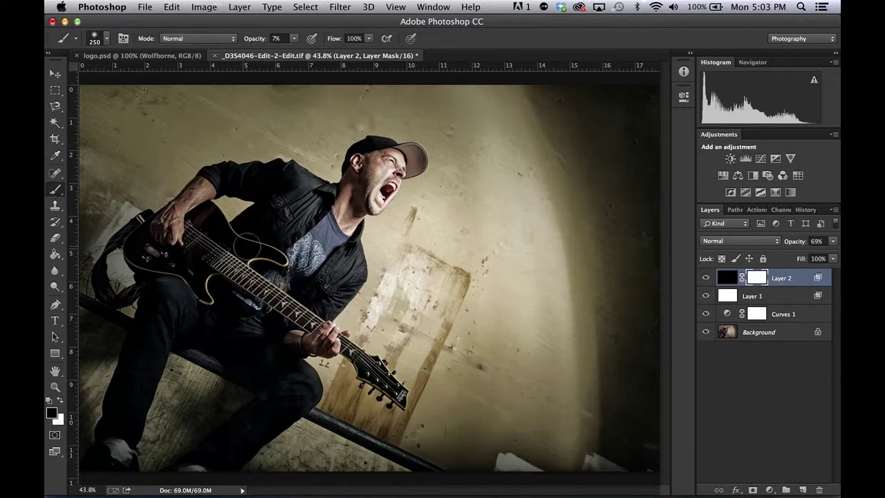
click(124, 359)
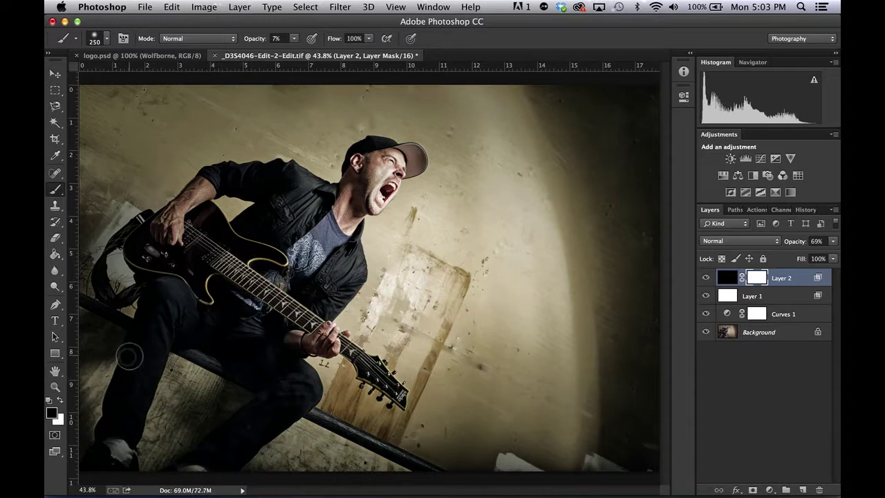
key(8)
key(7)
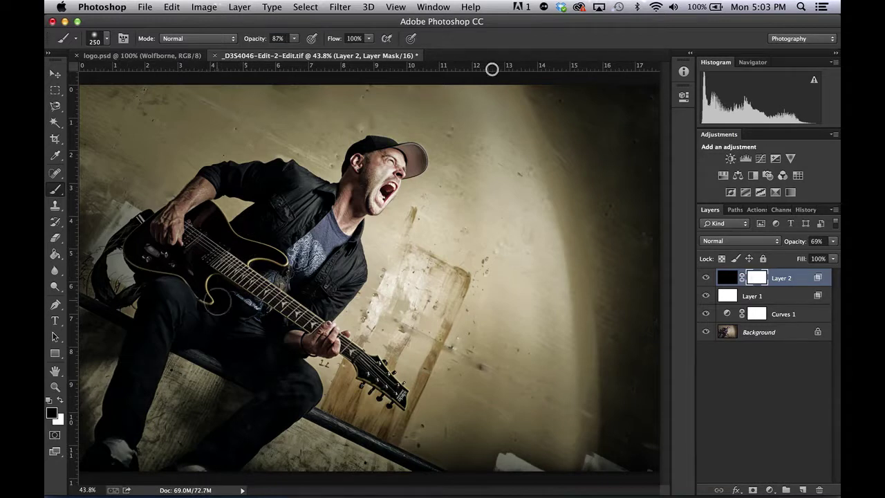
drag(254, 39, 299, 37)
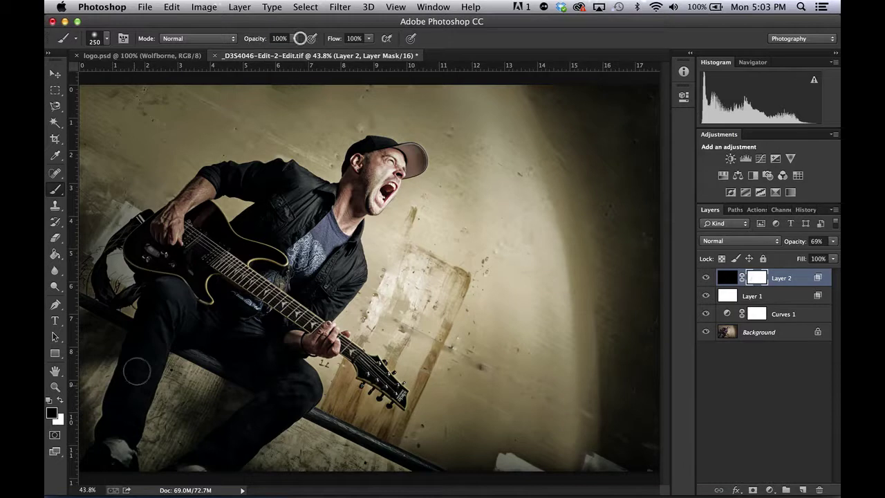
mouse_move(156, 283)
mouse_down()
mouse_move(142, 369)
mouse_move(221, 322)
mouse_move(262, 358)
mouse_up()
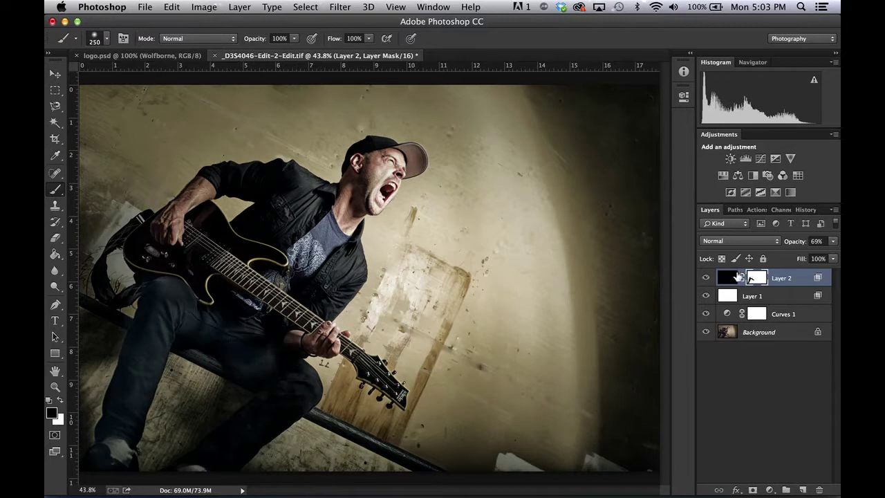
key(super+z)
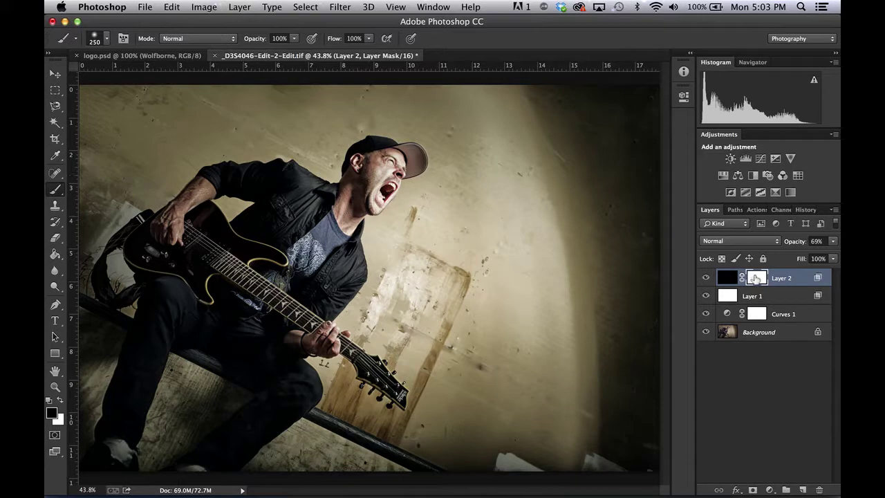
Invert the layer mask to black and paint white at 56% brush opacity along the guitarist's jaw, neck and upper chest
key(super+i)
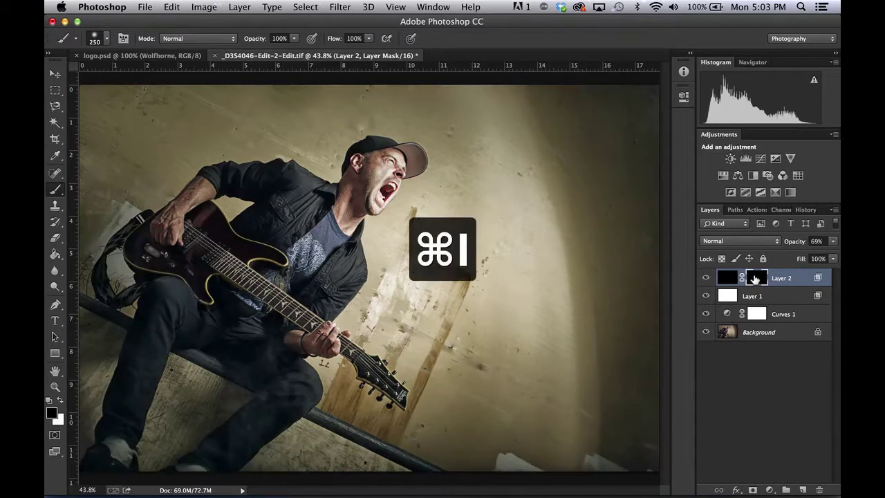
key(super+i)
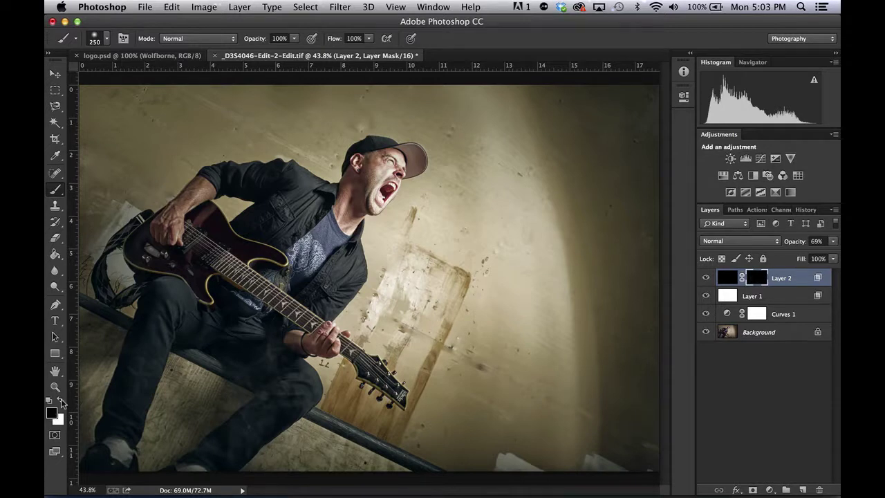
key(x)
drag(261, 41, 233, 40)
drag(364, 170, 339, 240)
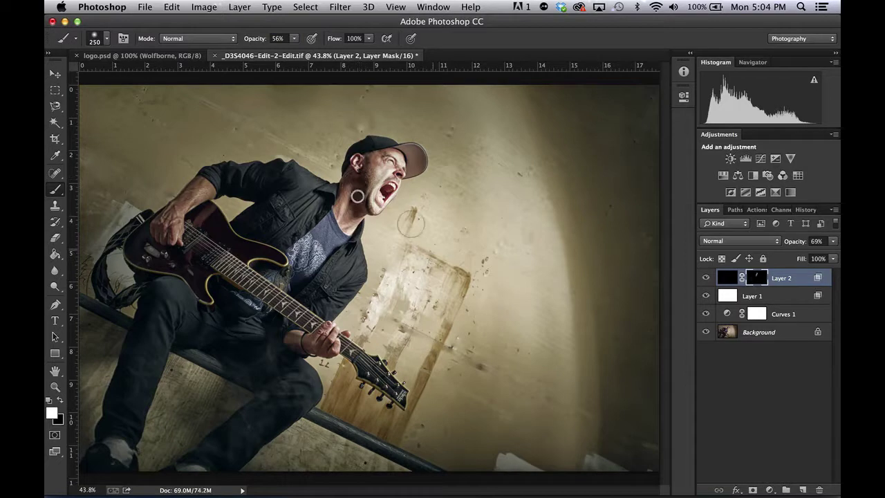
Compare the photo with the white highlight layer and the black shadow layer each hidden and shown
click(707, 295)
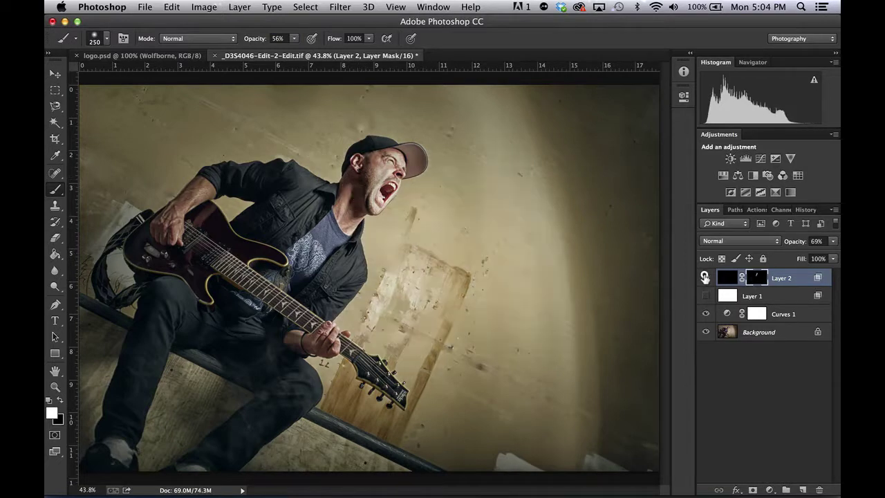
click(705, 278)
click(705, 278)
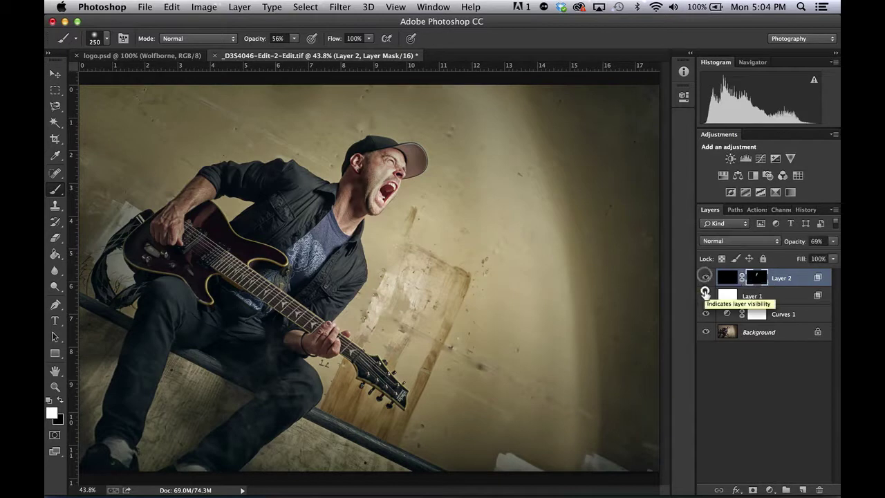
click(706, 296)
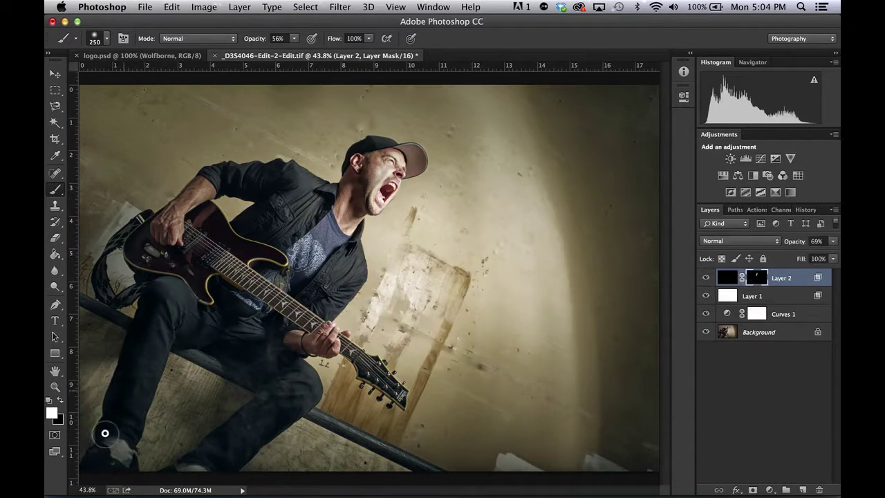
Reduce the brush opacity to 34% and paint white on the black layer's mask over the guitarist's legs, guitar and jacket
drag(104, 435, 156, 348)
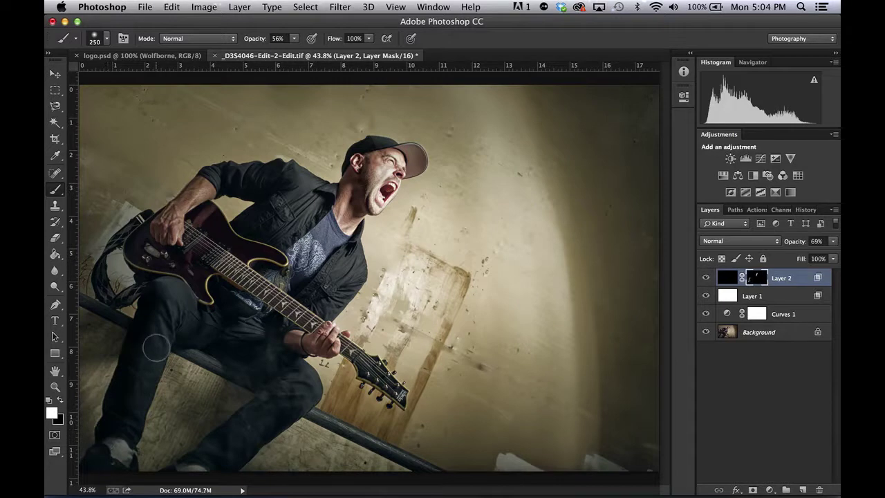
key(super+z)
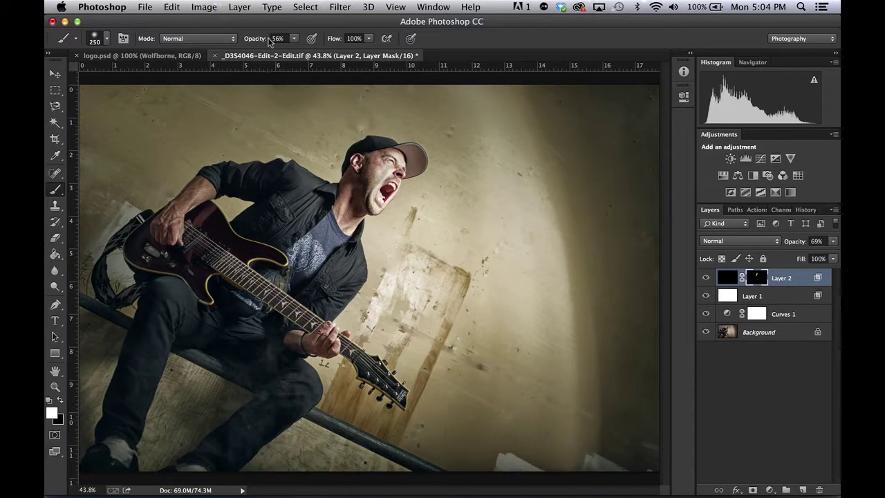
drag(261, 40, 241, 38)
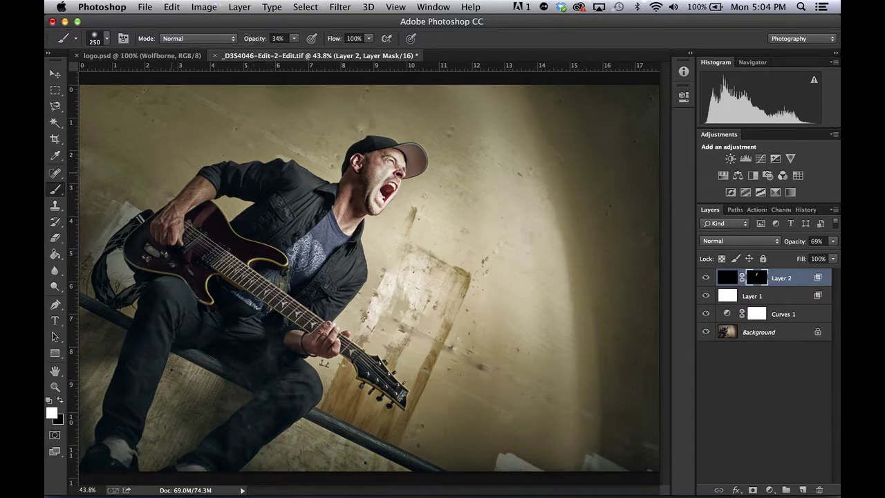
mouse_move(142, 227)
mouse_down()
mouse_move(115, 256)
mouse_move(160, 331)
mouse_move(164, 316)
mouse_move(152, 301)
mouse_move(110, 457)
mouse_move(156, 456)
mouse_move(226, 420)
mouse_move(272, 372)
mouse_move(243, 420)
mouse_move(239, 367)
mouse_move(272, 370)
mouse_move(220, 439)
mouse_up()
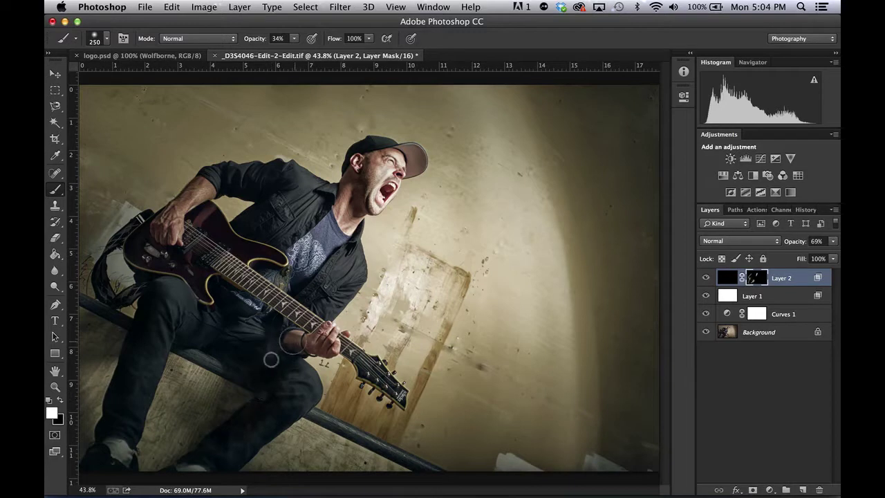
mouse_move(353, 276)
mouse_down()
mouse_move(364, 266)
mouse_move(336, 312)
mouse_move(365, 300)
mouse_up()
mouse_move(303, 224)
mouse_down()
mouse_move(280, 240)
mouse_move(243, 217)
mouse_move(251, 201)
mouse_move(217, 175)
mouse_move(267, 195)
mouse_up()
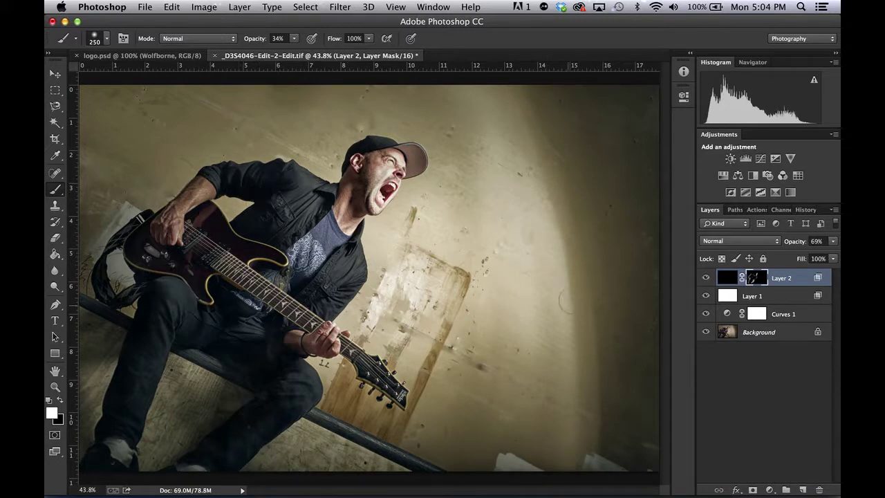
Compare the opened state of the photo with the latest brush state in the document history
click(804, 210)
click(768, 226)
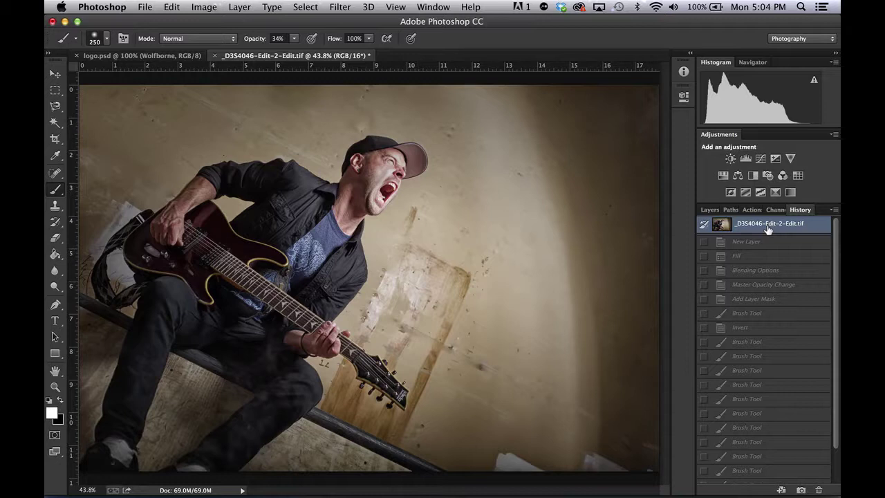
scroll(778, 290, down, 3)
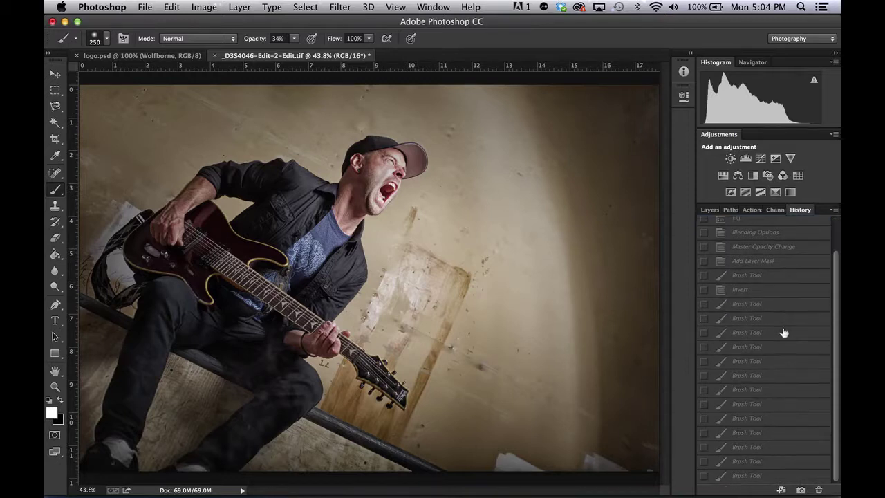
click(774, 476)
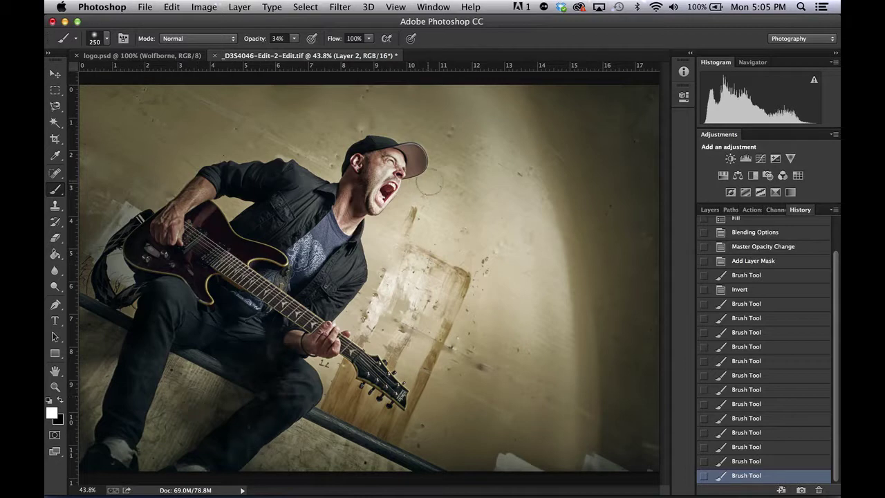
Save and close the layered guitarist photo, and switch to Lightroom
key(super+s)
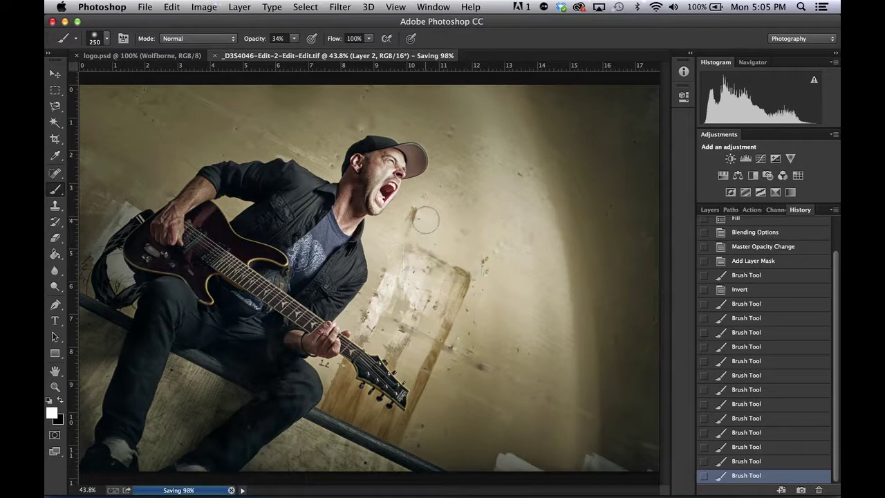
key(super+w)
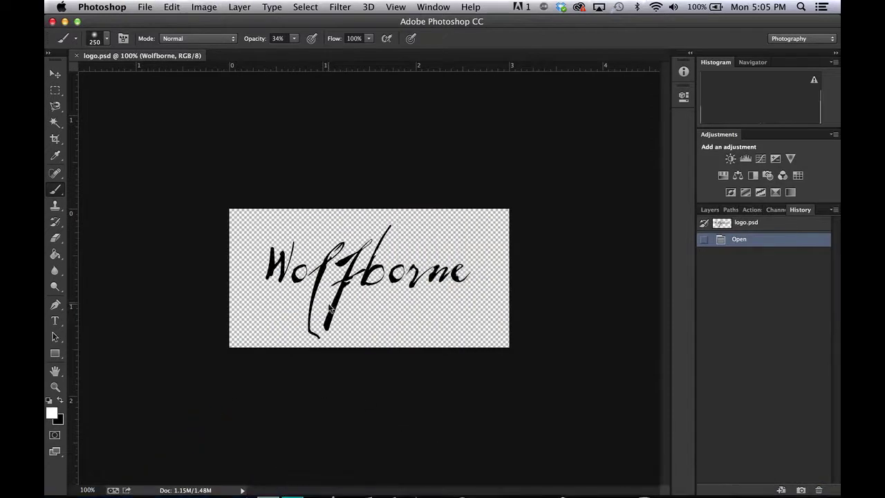
key(ctrl+Up)
click(379, 143)
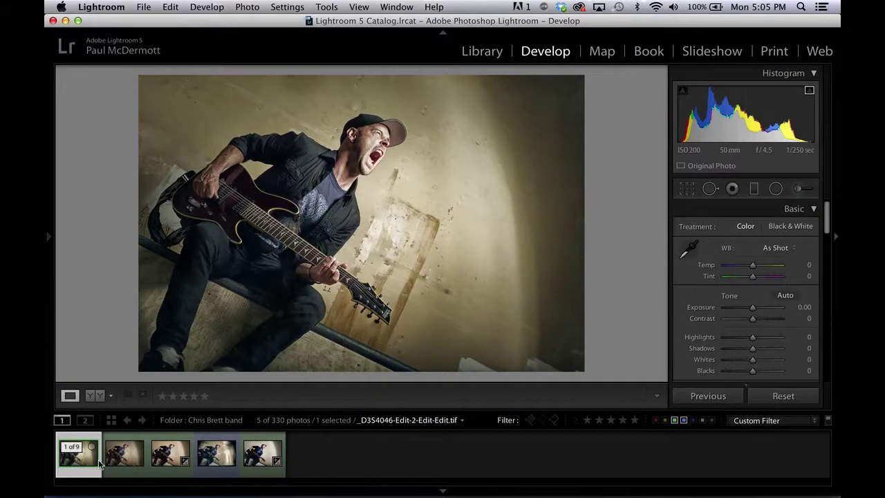
Compare the newly saved photo with the finished logo version in the same stack
click(222, 457)
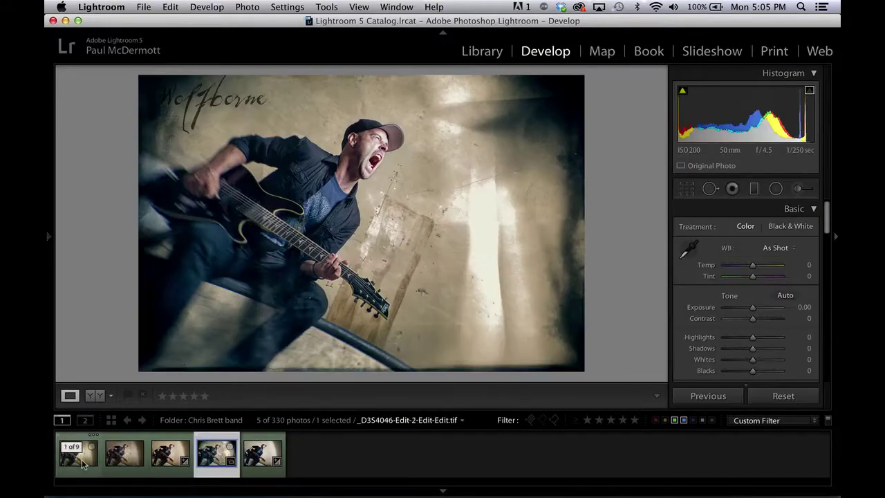
click(82, 462)
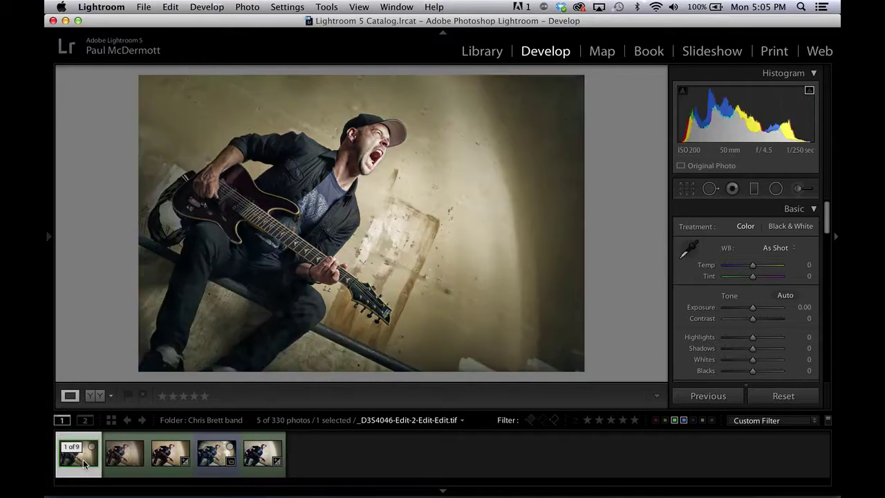
click(212, 462)
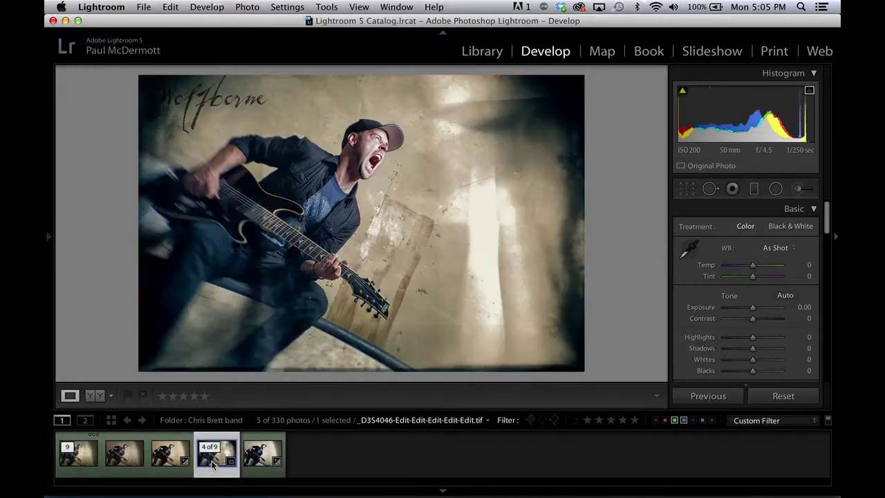
click(81, 462)
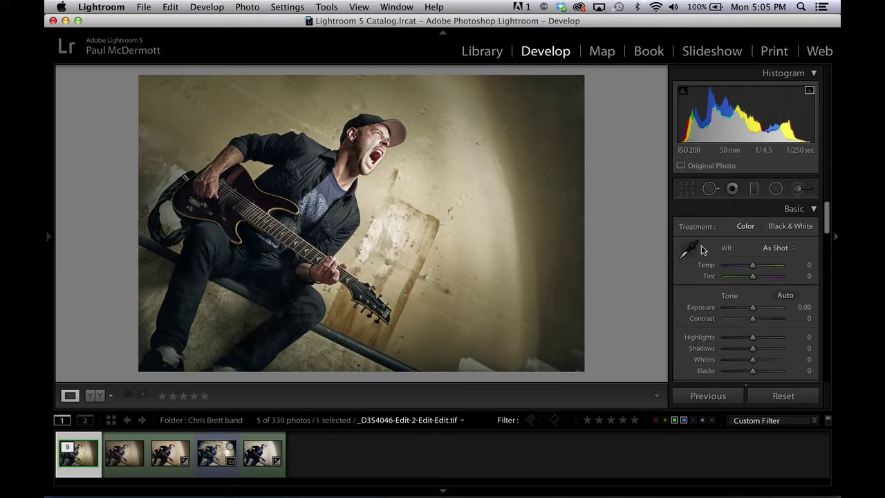
Cool the new edit's white balance to Temp -9 and lower its Shadows to -23
drag(754, 268, 753, 270)
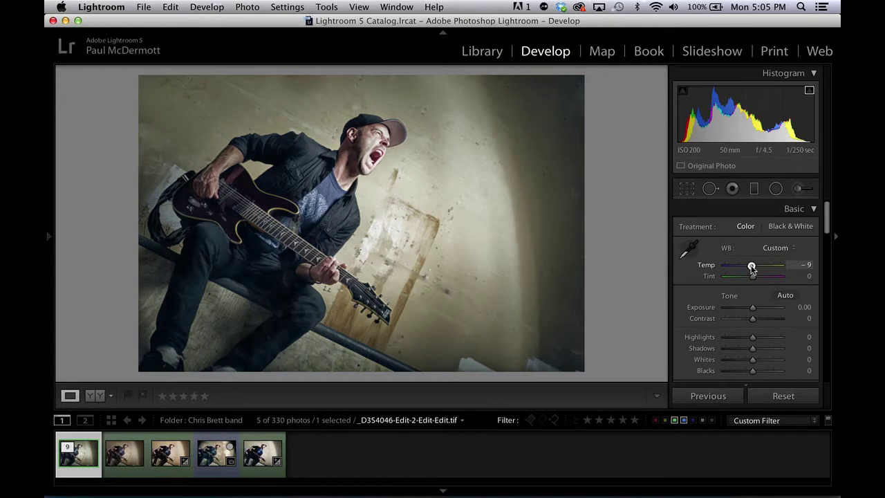
drag(752, 269, 752, 269)
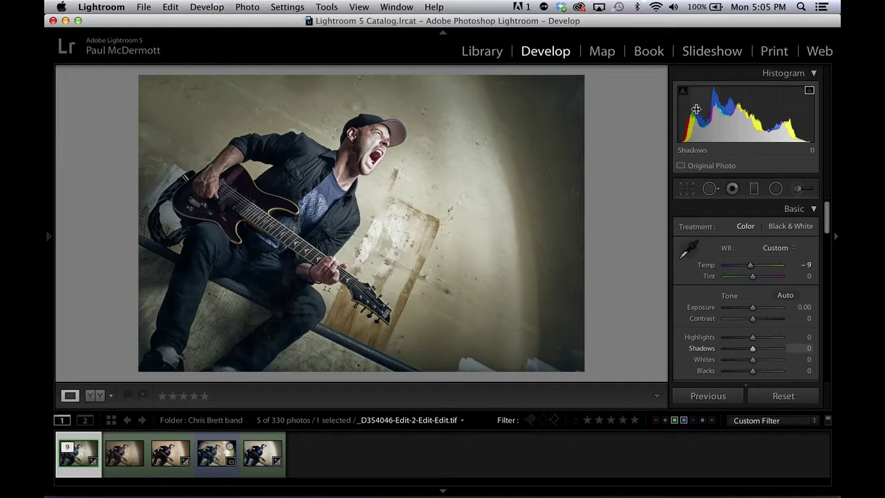
drag(702, 108, 680, 108)
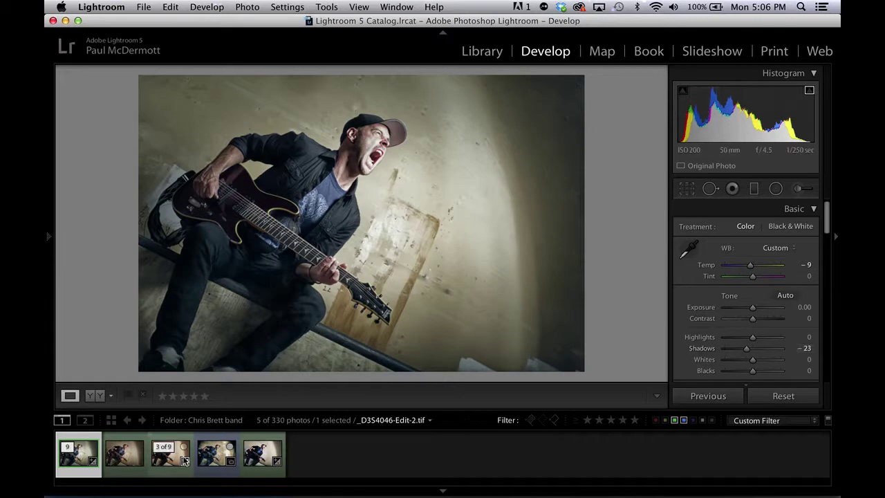
Compare the cooled photo with the finished logo version again, leaving the stack expanded and the new edit selected
click(198, 455)
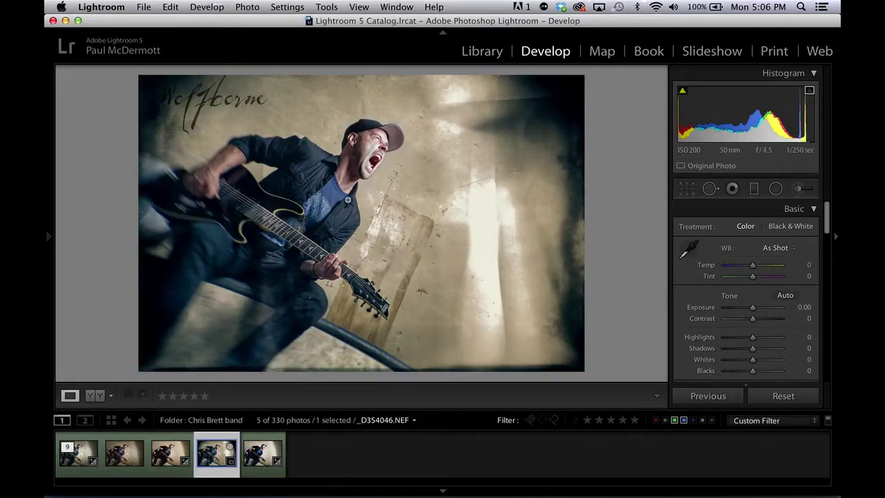
click(68, 448)
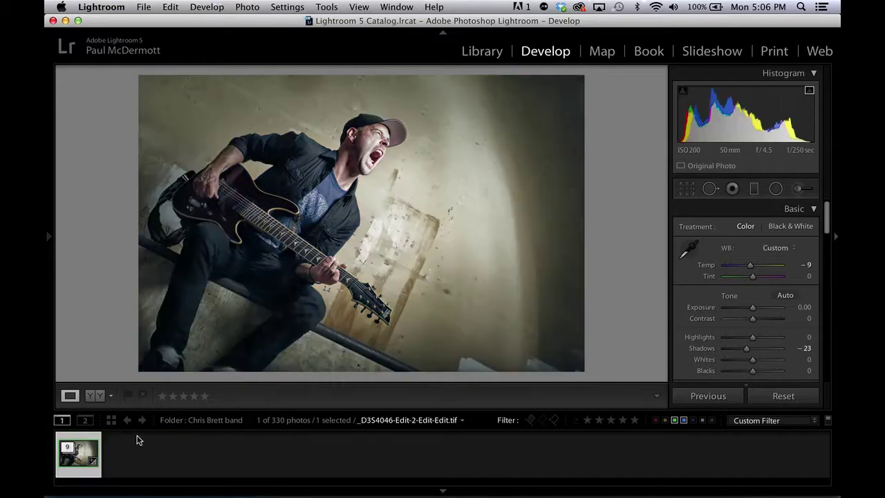
key(cmd+z)
click(83, 456)
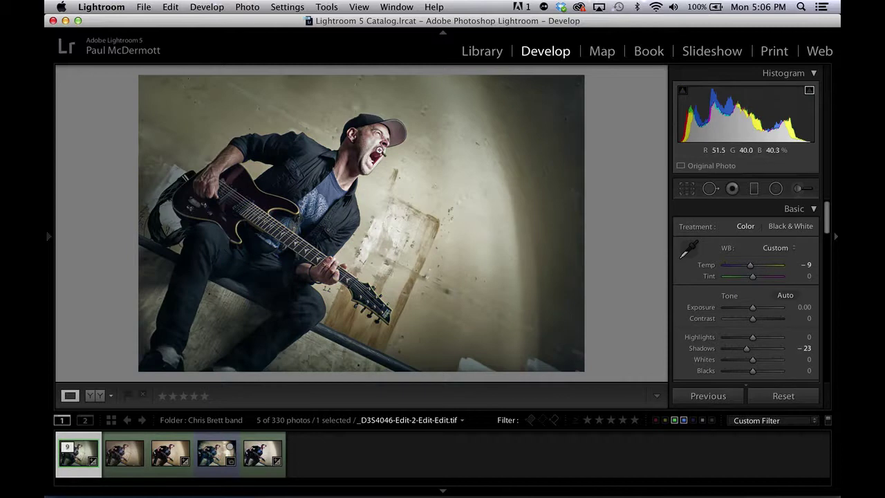
Send the cooled guitarist photo to Analog Efex Pro for editing
right_click(379, 150)
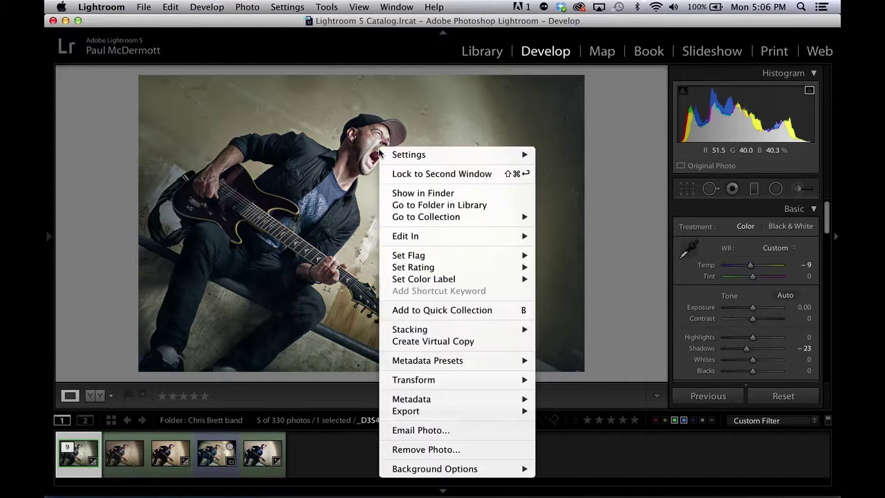
mouse_move(417, 240)
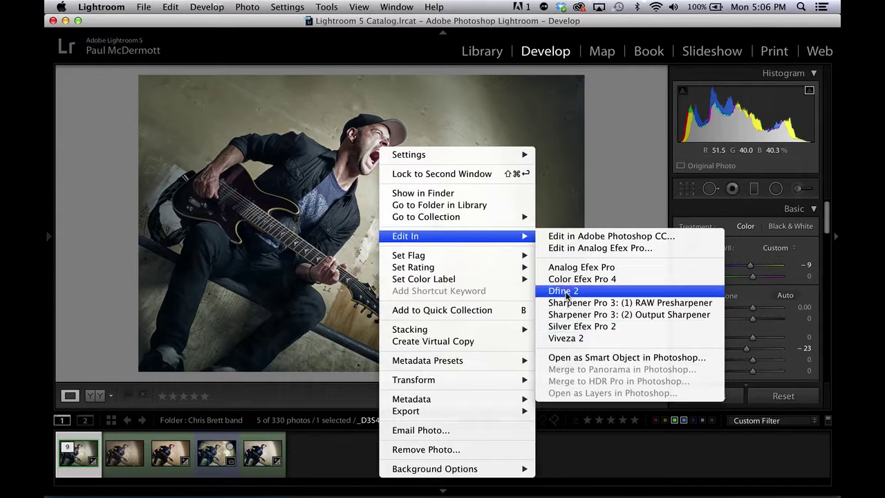
click(606, 268)
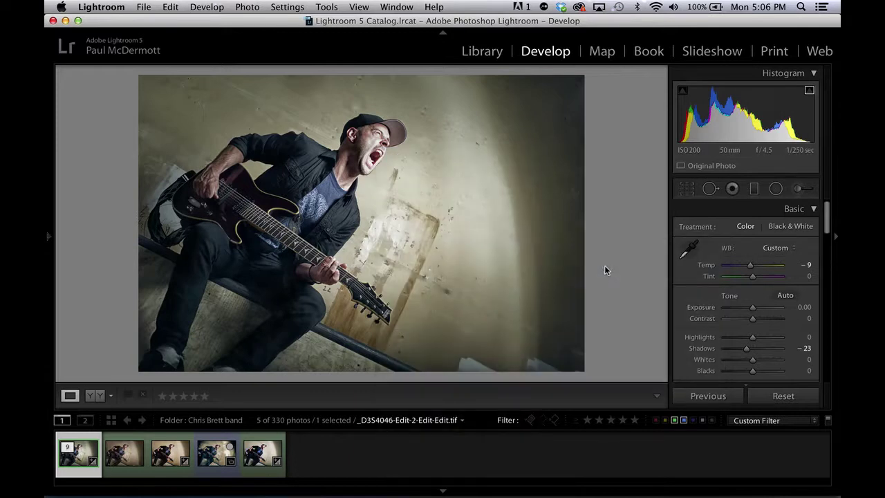
click(551, 276)
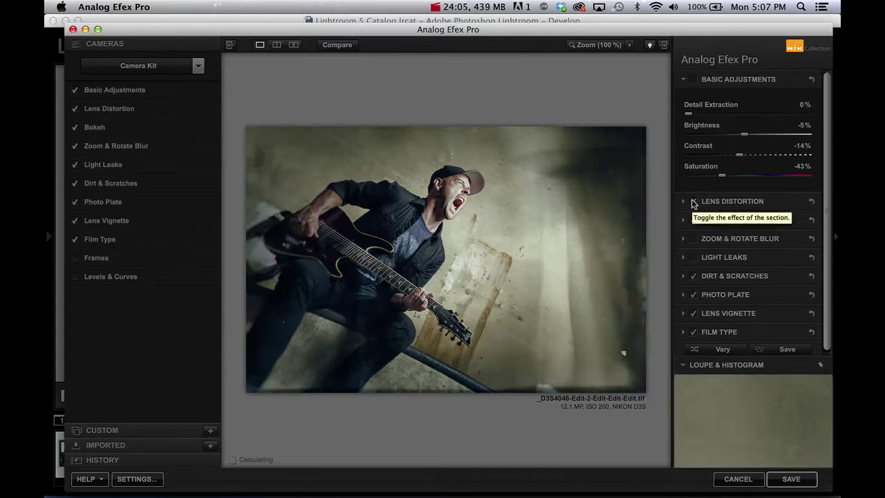
Enable Zoom & Rotate Blur, centre it on the guitarist's face, and set Protect Center to 60%
click(694, 239)
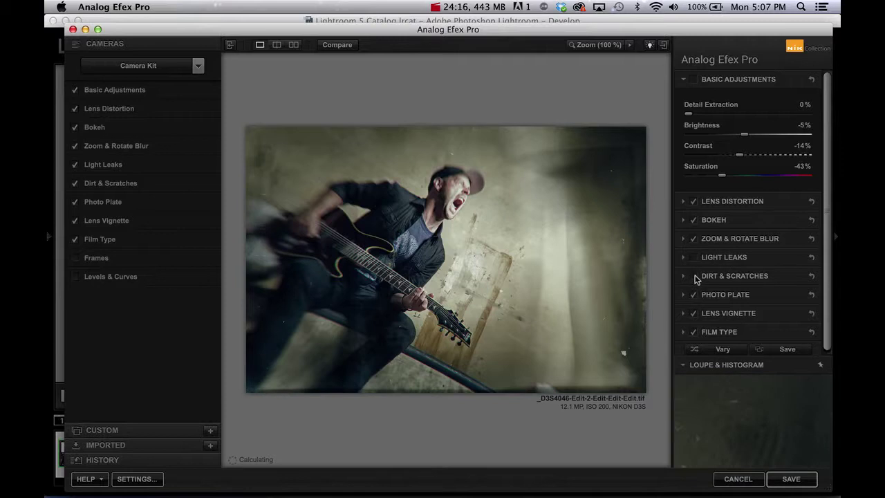
click(732, 239)
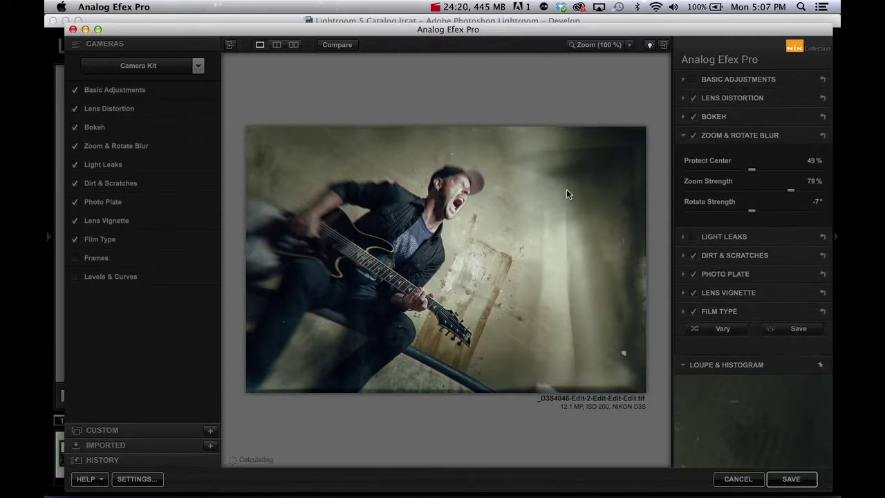
mouse_move(444, 295)
drag(444, 294, 447, 202)
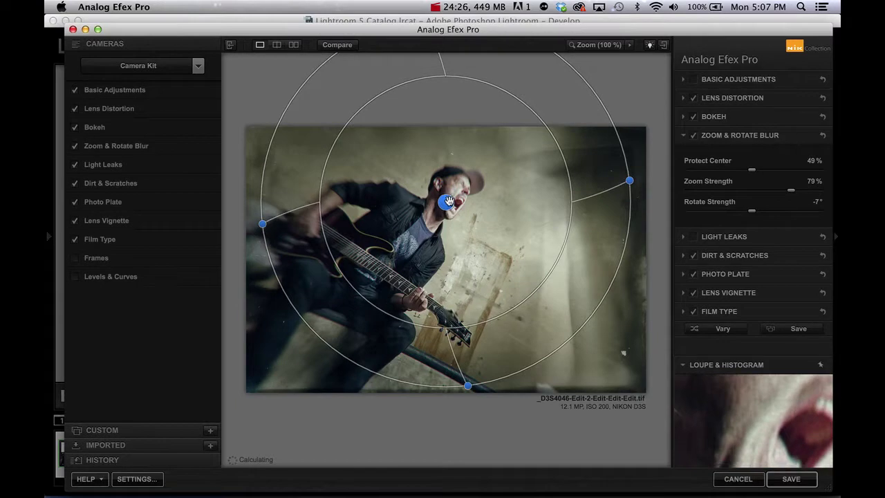
drag(359, 295, 342, 311)
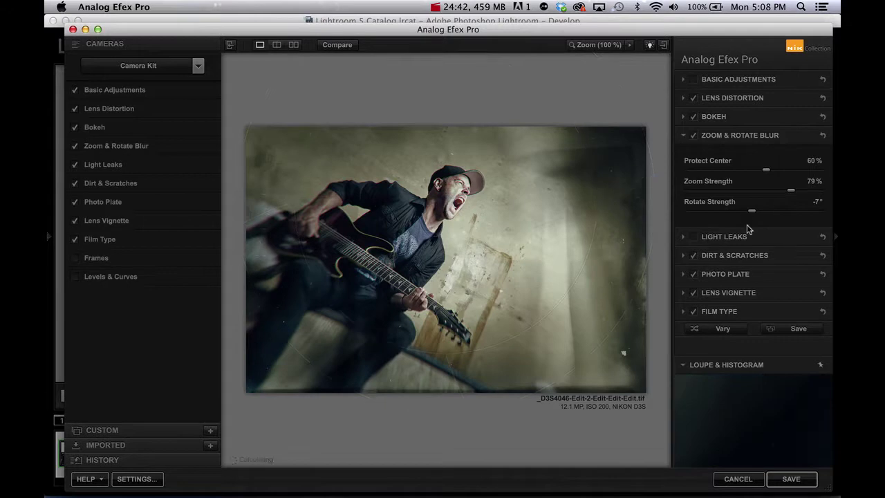
click(685, 137)
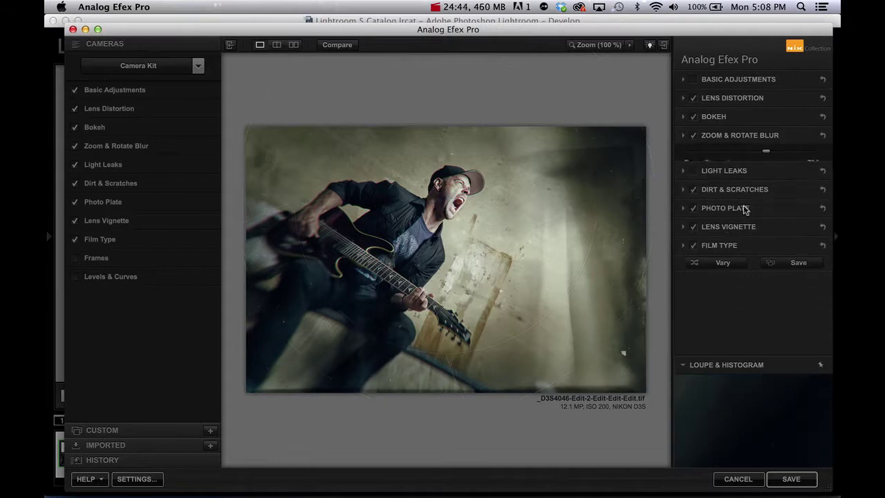
Enable Light Leaks and choose the middle leak in the last row of the Crisp set
click(692, 154)
click(683, 154)
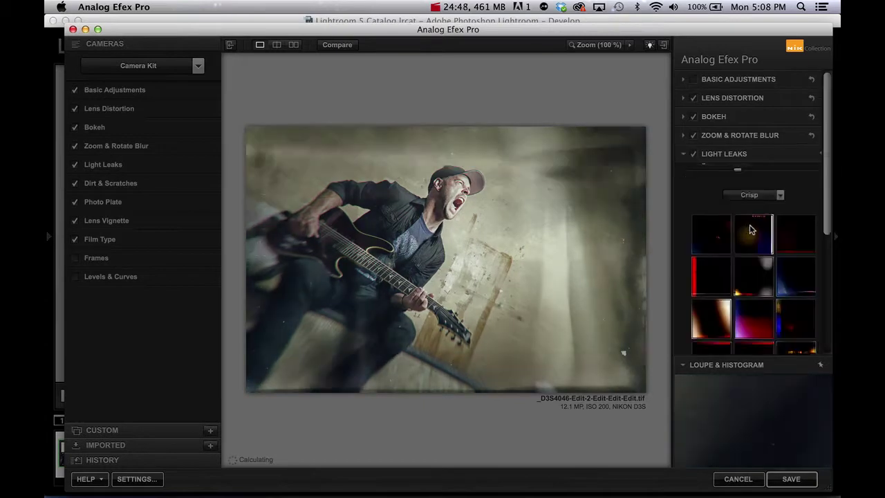
scroll(754, 262, down, 3)
scroll(760, 296, down, 5)
click(749, 256)
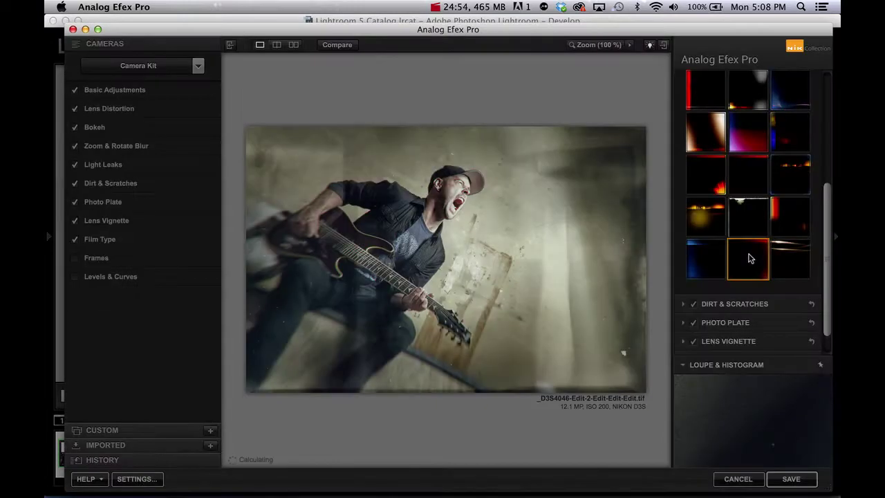
Try the light leak at 100% strength, and reduce it to 36%
scroll(746, 260, up, 8)
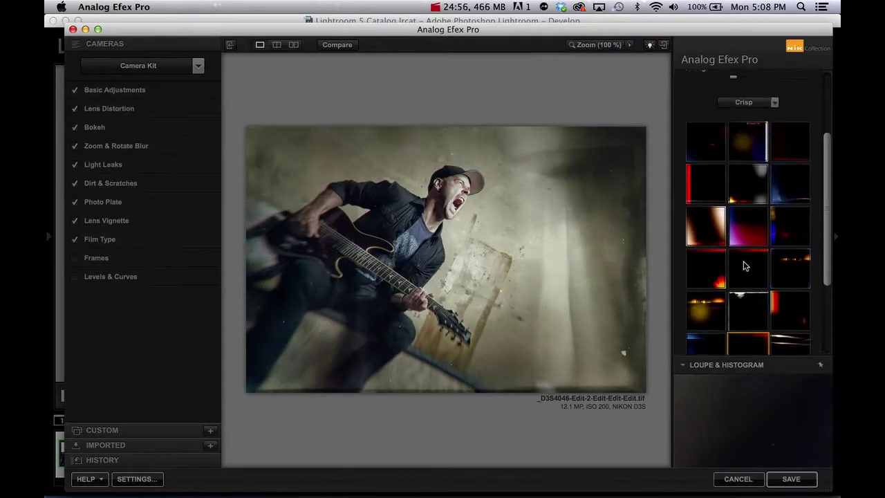
drag(716, 193, 811, 192)
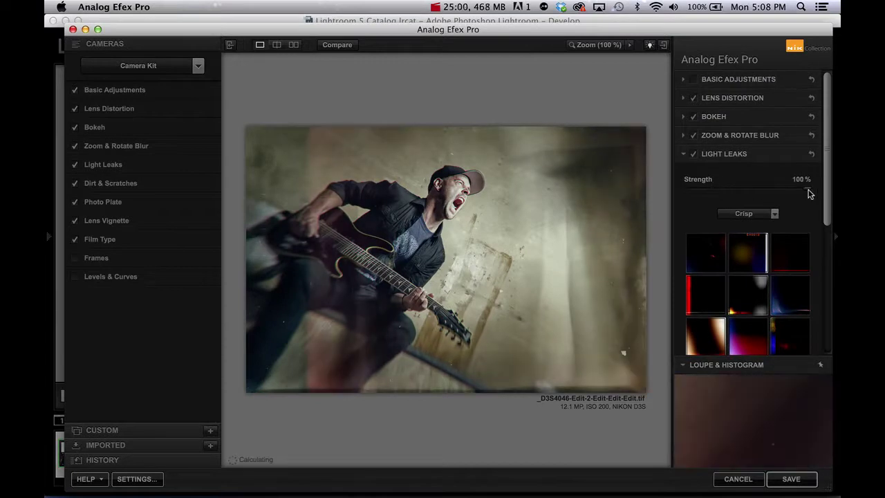
drag(810, 194, 730, 187)
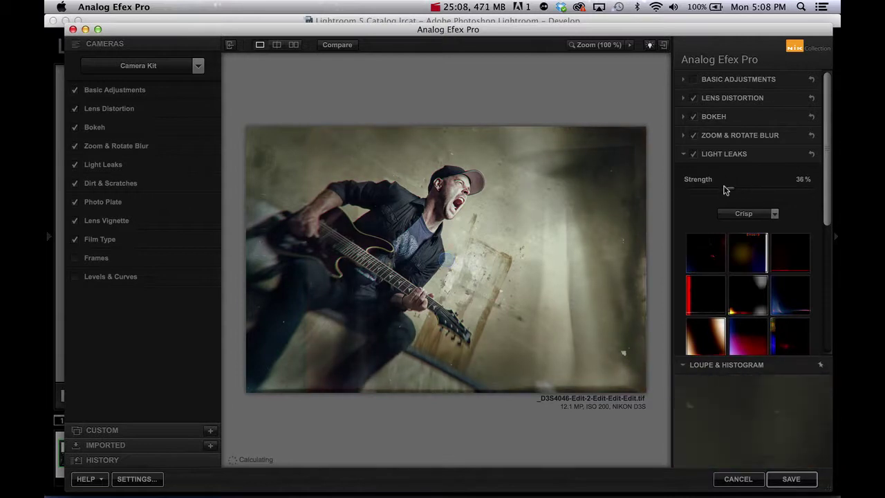
Compare the guitarist photo with the Film Type effect turned off and back on
click(683, 154)
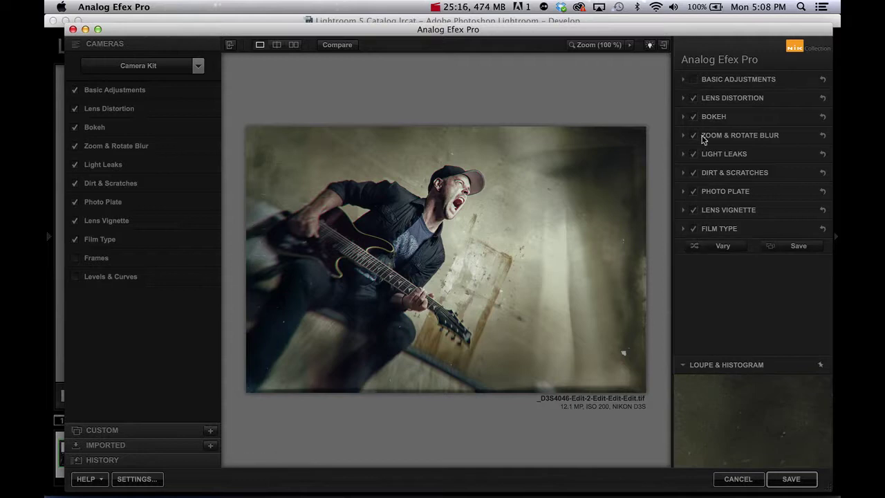
click(694, 230)
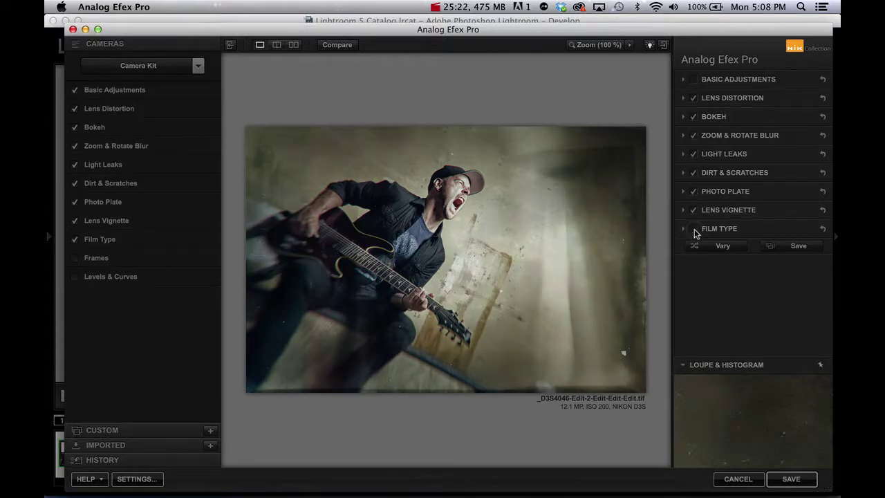
click(694, 229)
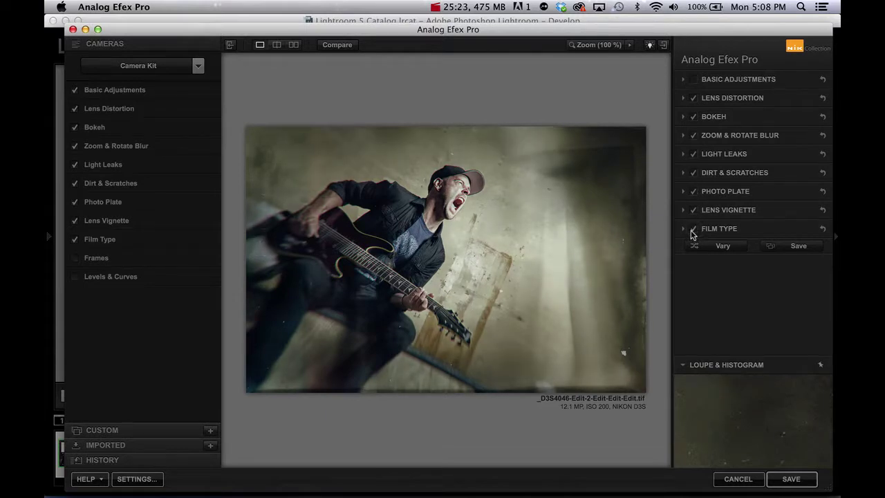
click(436, 7)
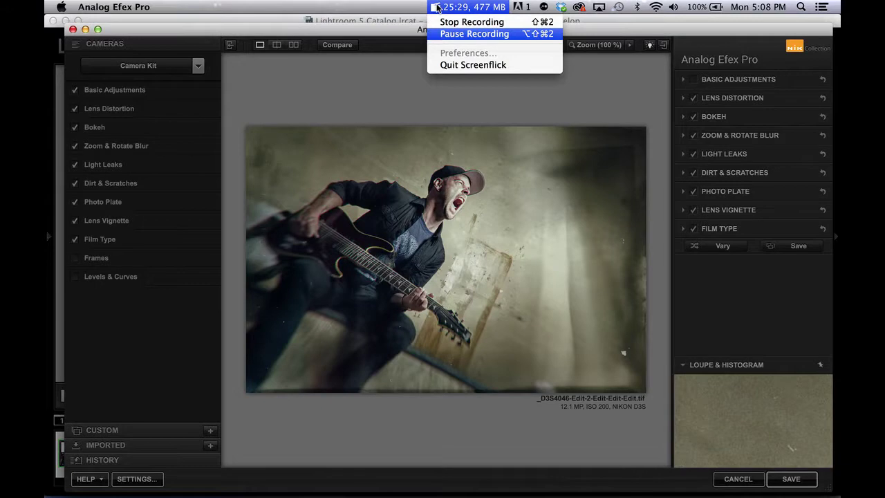
click(474, 33)
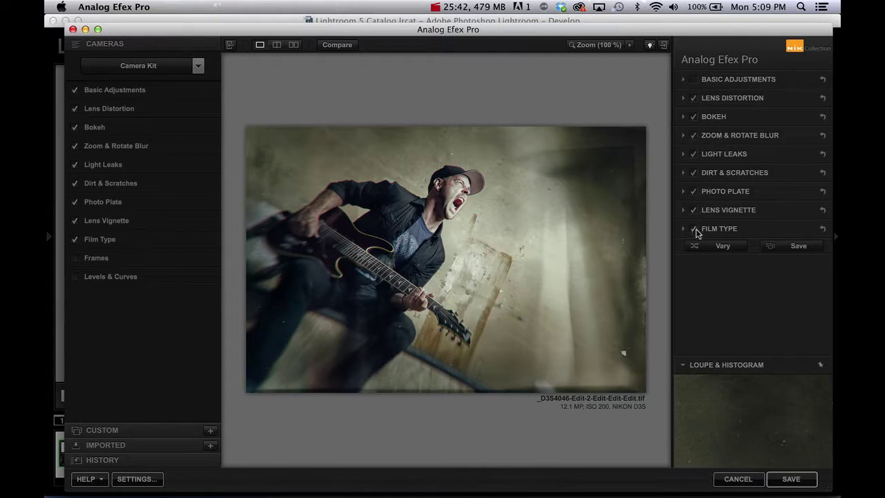
Turn off the Light Leaks effect and save the Analog Efex Pro edit back to Lightroom
click(695, 155)
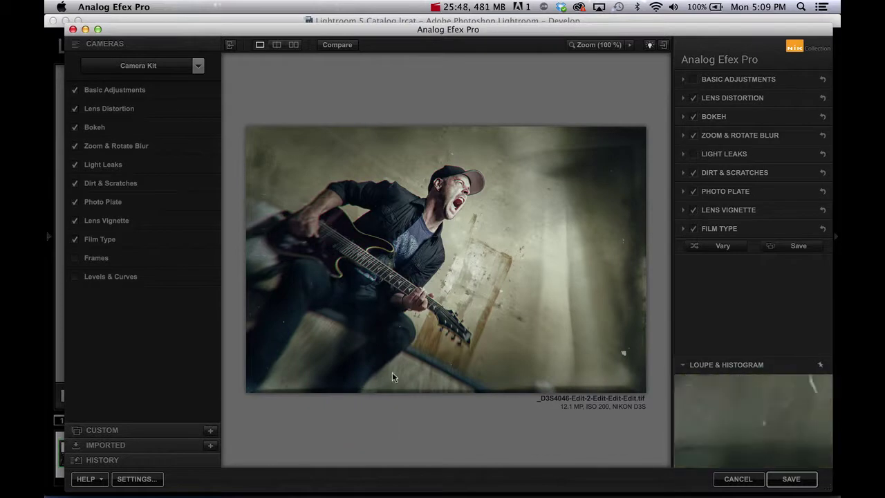
click(791, 478)
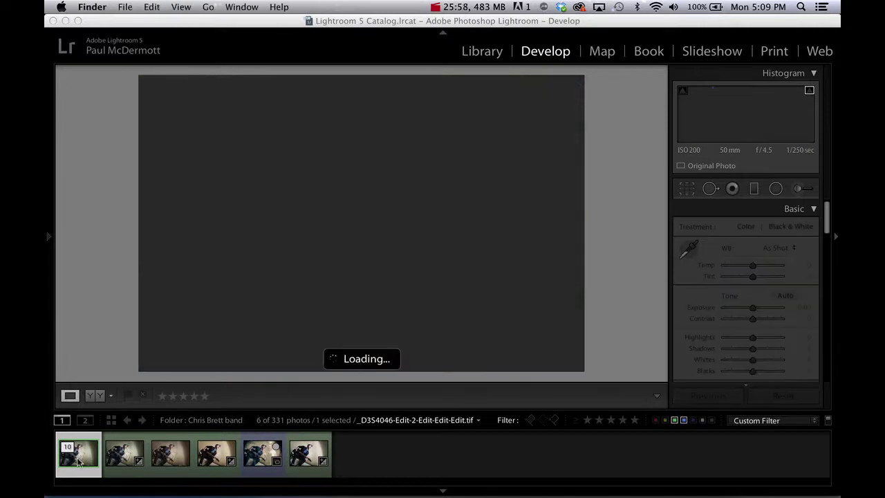
Compare the newly saved edit with the earlier finished version that carries the Wolfborne logo
click(261, 458)
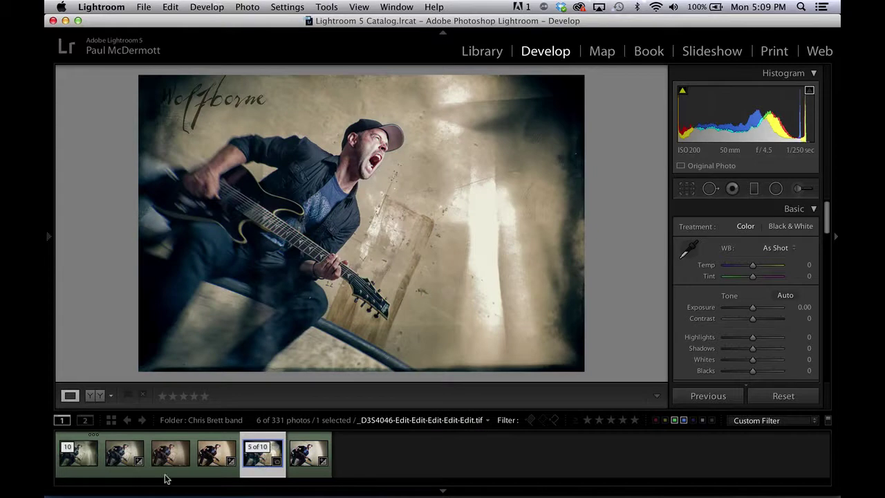
click(80, 469)
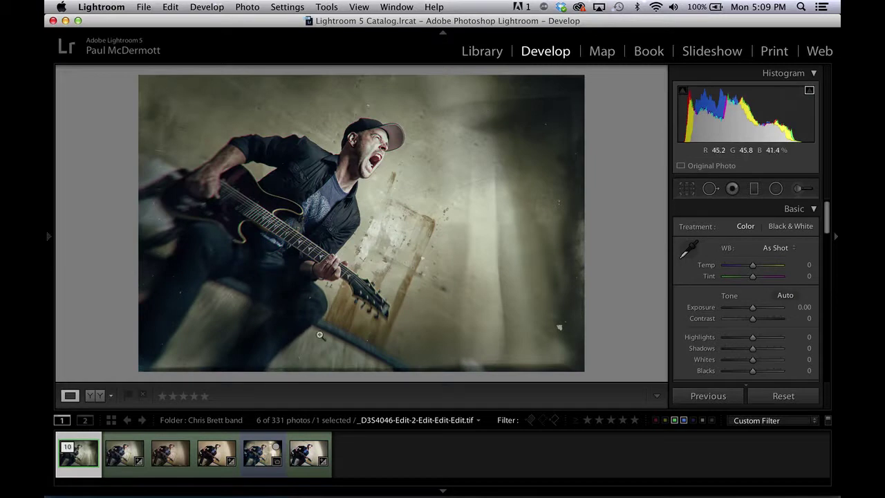
click(262, 453)
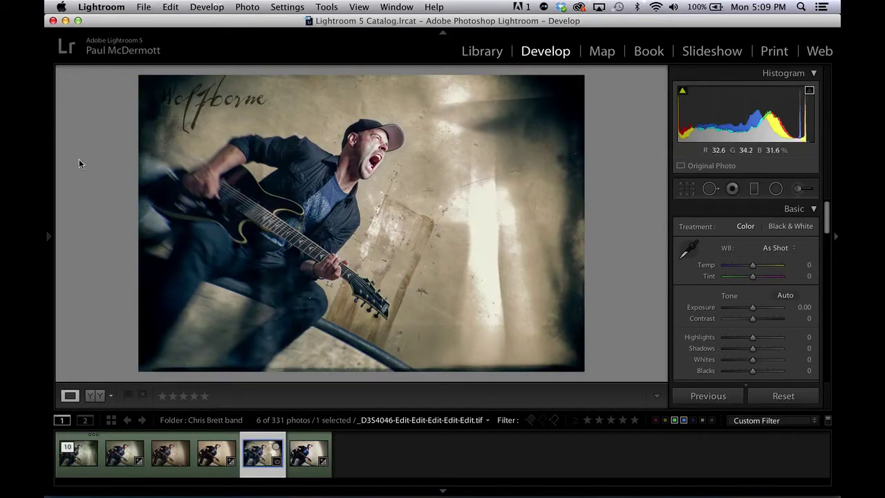
Open the new guitarist edit in Photoshop as a copy with Lightroom adjustments
click(80, 463)
key(super+e)
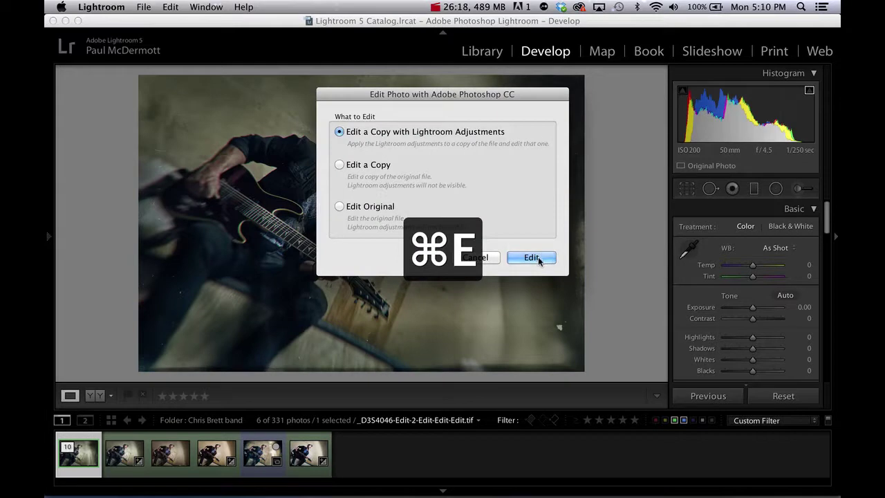
click(539, 259)
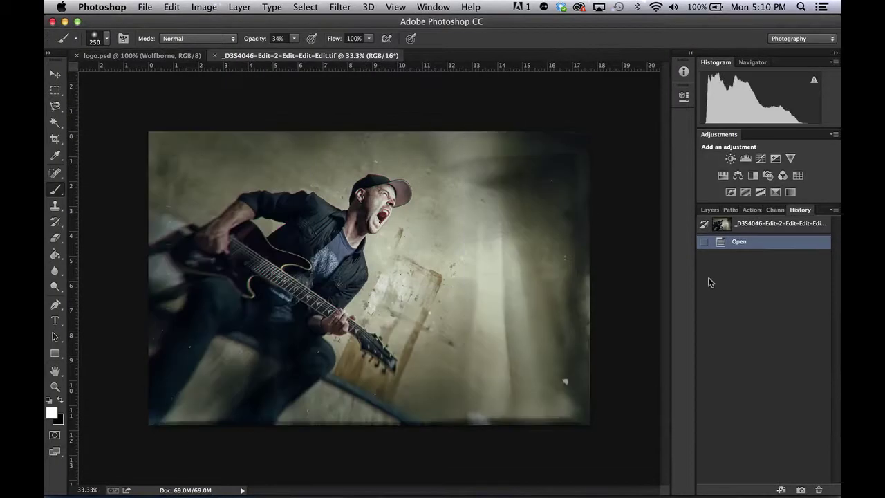
Duplicate the Wolfborne text layer from logo.psd into the guitarist photo document, accepting the colour profile conversion
click(709, 209)
mouse_move(116, 59)
mouse_down()
mouse_move(306, 231)
mouse_move(124, 61)
mouse_up()
right_click(768, 278)
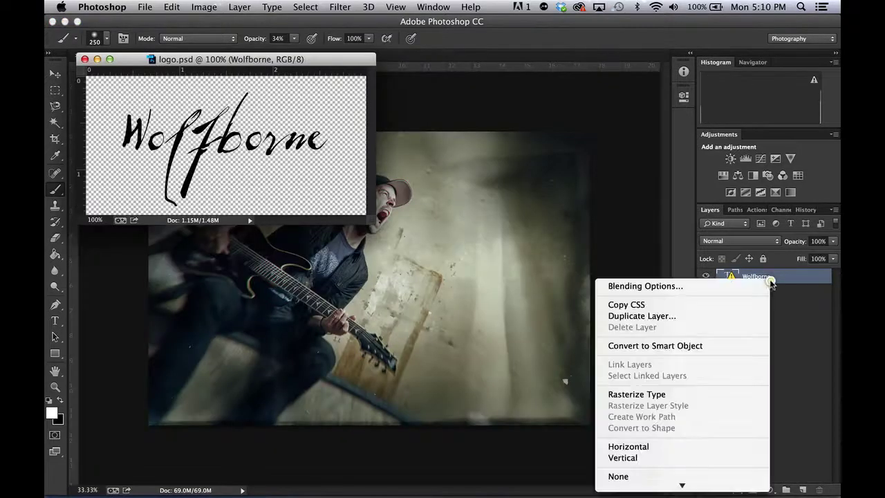
click(721, 314)
click(450, 253)
click(453, 263)
click(569, 201)
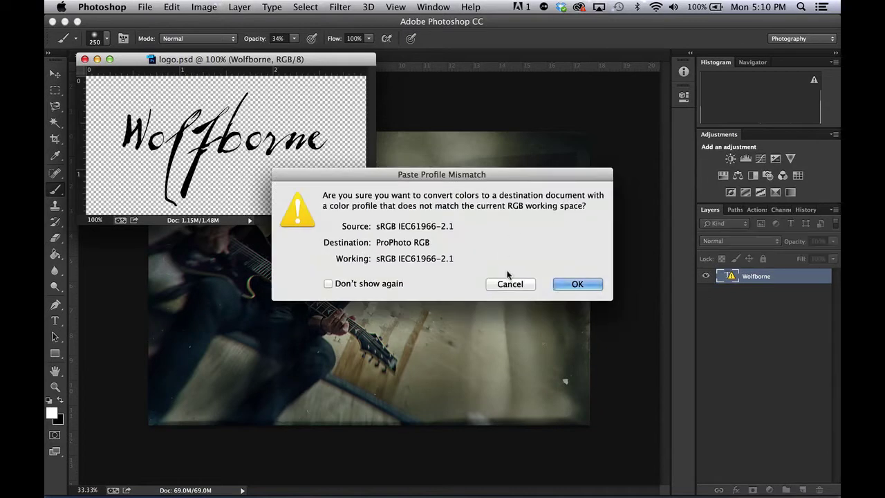
click(569, 285)
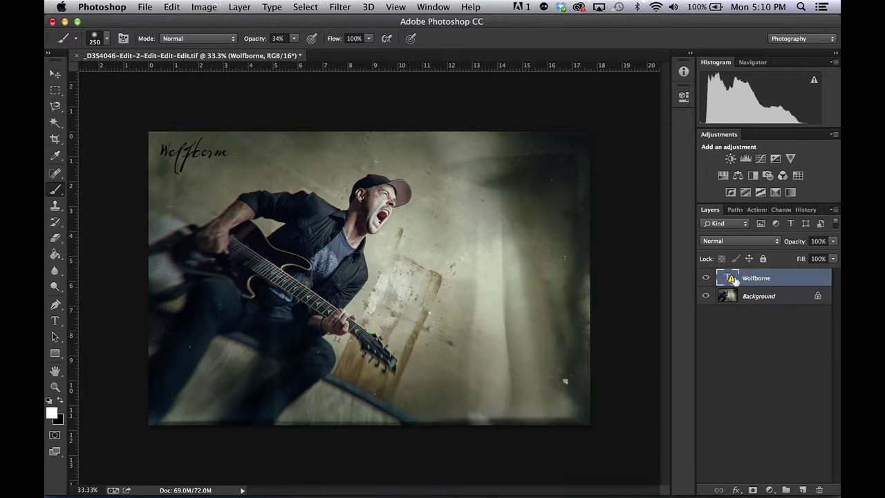
Rasterize the Wolfborne type layer in the guitarist photo
right_click(797, 280)
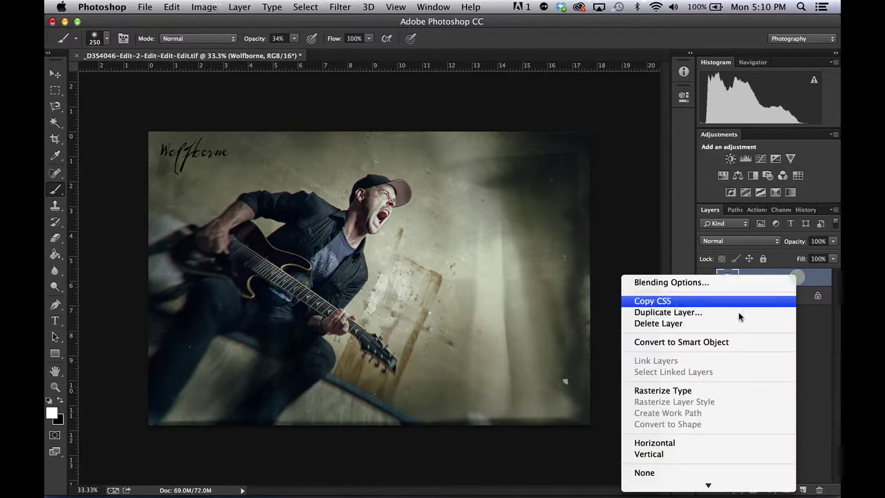
click(700, 392)
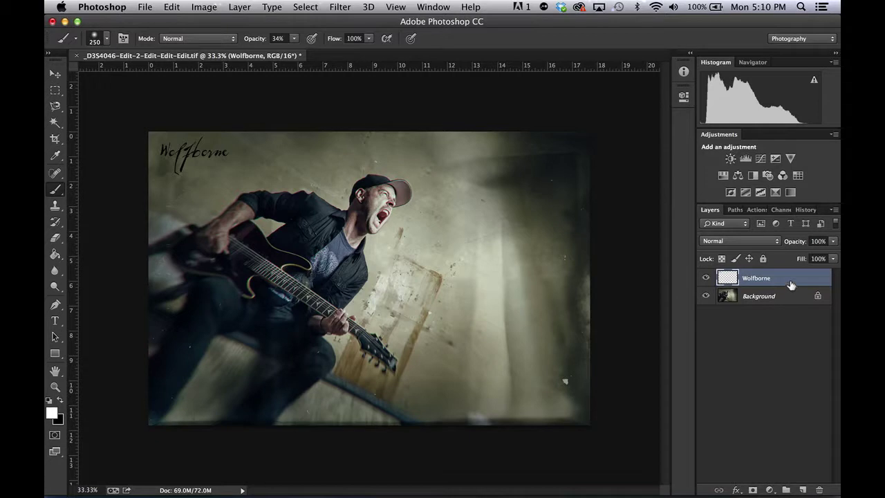
key(super+t)
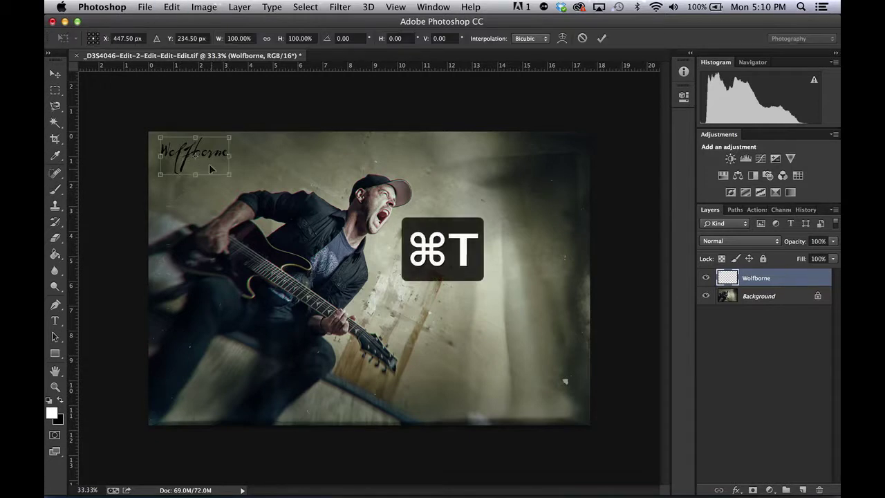
mouse_move(233, 182)
mouse_down()
mouse_move(276, 316)
mouse_move(294, 330)
mouse_move(415, 225)
mouse_move(398, 340)
mouse_move(395, 314)
mouse_move(415, 244)
mouse_move(431, 337)
mouse_move(446, 235)
mouse_move(411, 260)
mouse_up()
key(Escape)
key(b)
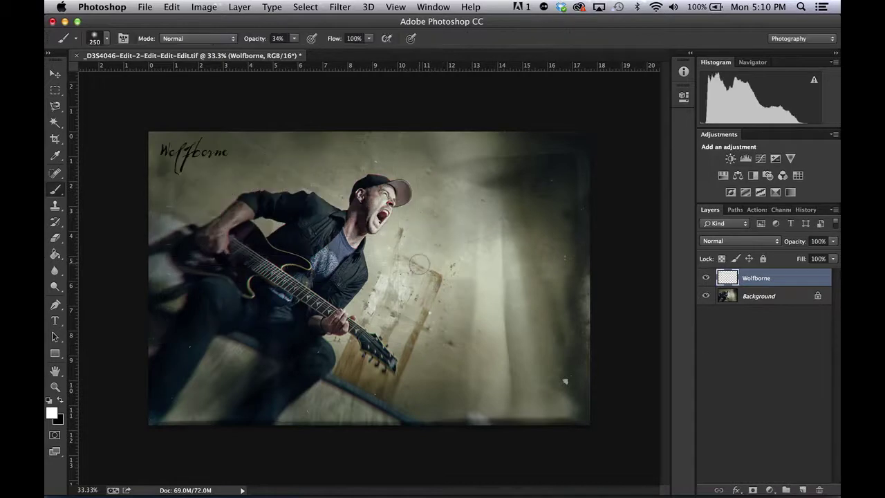
Scale the Wolfborne logo up with Free Transform to about 196% in the photo's upper-left corner
key(super+t)
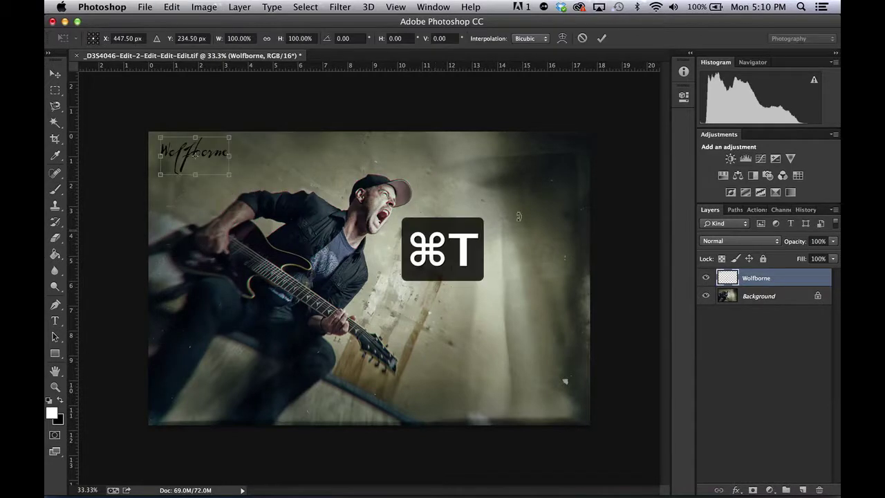
mouse_move(226, 175)
mouse_down()
mouse_move(245, 177)
mouse_move(284, 230)
mouse_up()
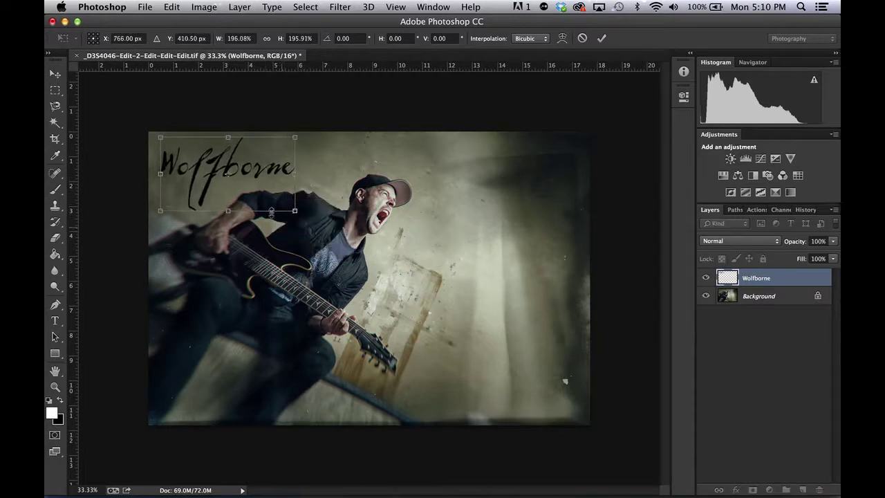
key(Return)
key(b)
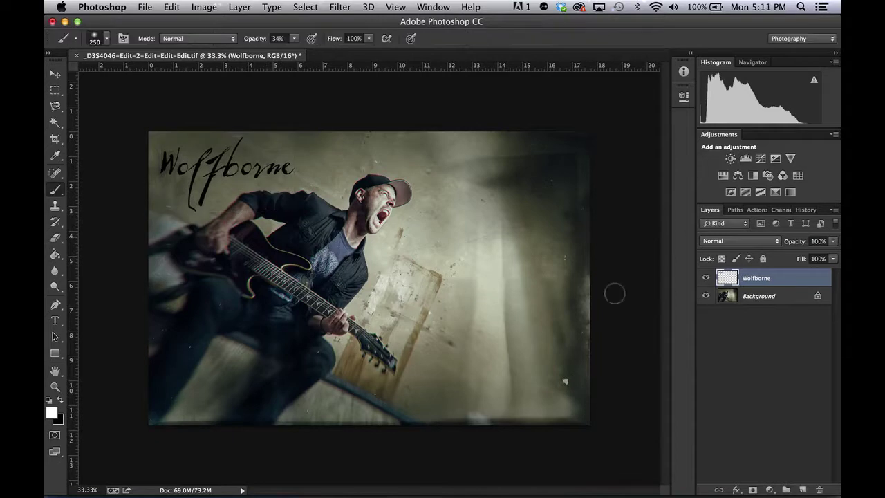
Try Overlay blending on the Wolfborne layer, return it to Normal, and set the layer opacity to 63%
click(752, 244)
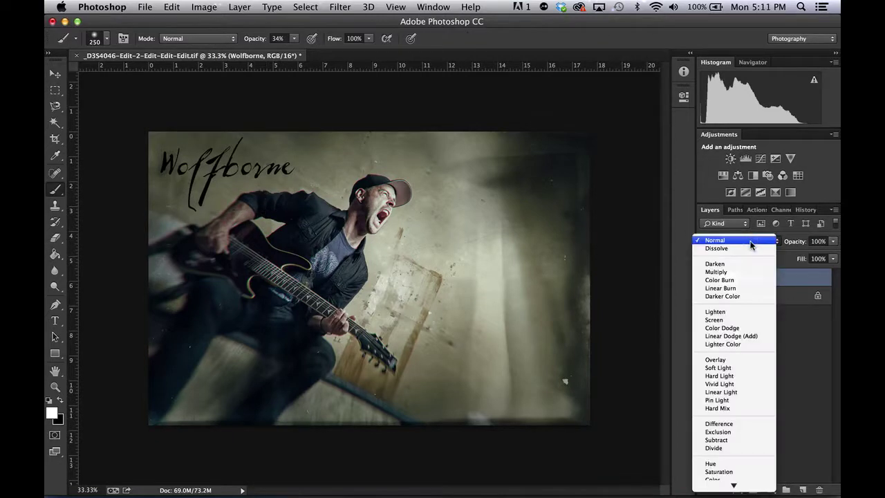
click(736, 361)
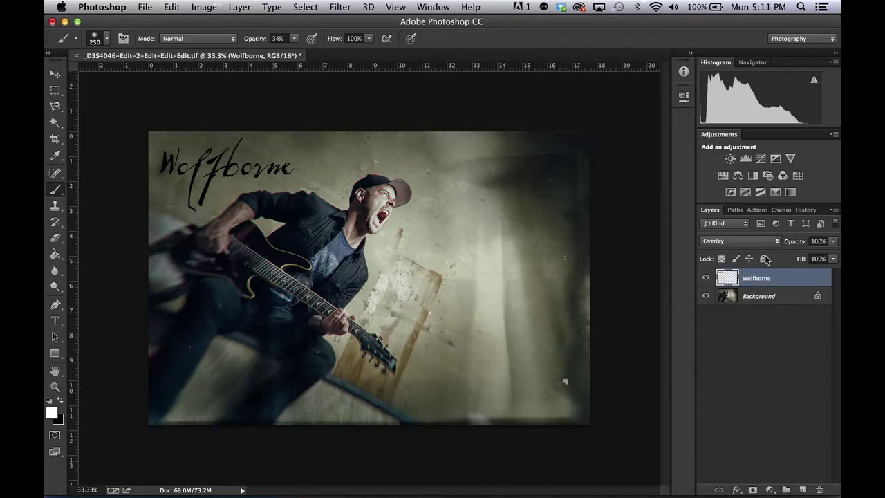
click(745, 243)
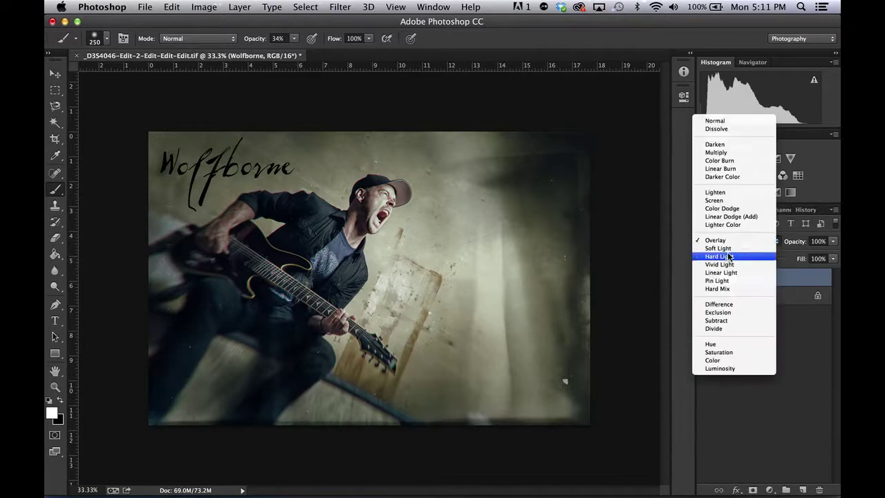
click(728, 240)
click(728, 241)
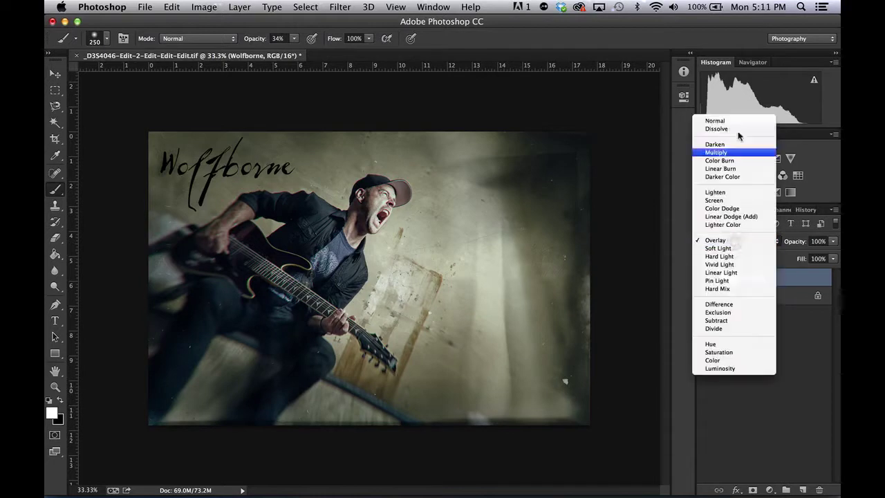
click(730, 119)
mouse_move(793, 242)
mouse_down()
mouse_move(756, 245)
mouse_move(800, 243)
mouse_up()
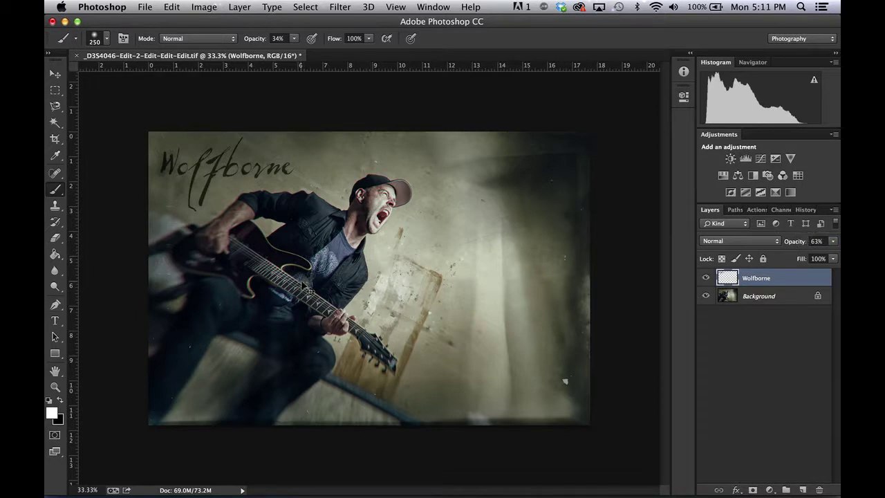
Save and close the guitarist photo with the logo, and switch back to Lightroom
key(super+s)
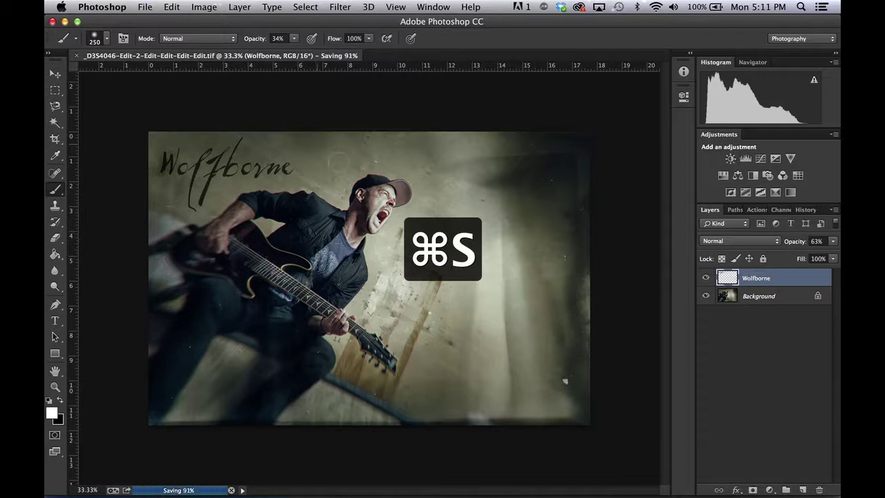
key(super+w)
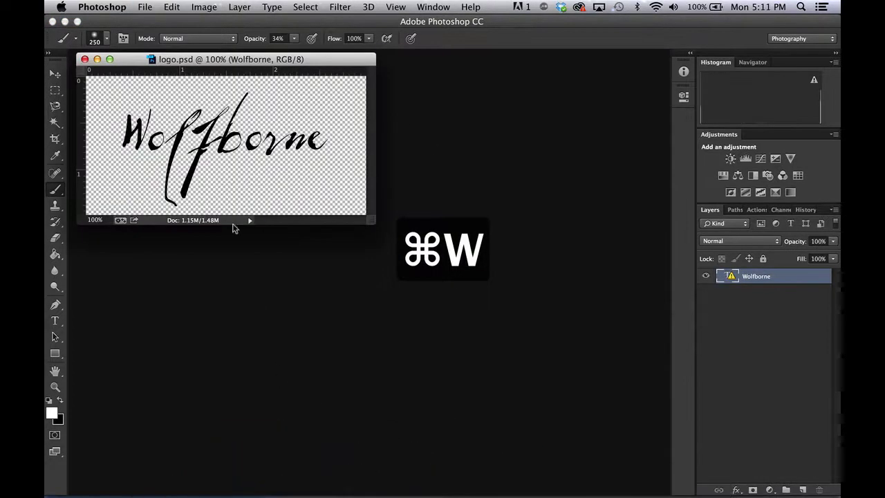
mouse_move(269, 484)
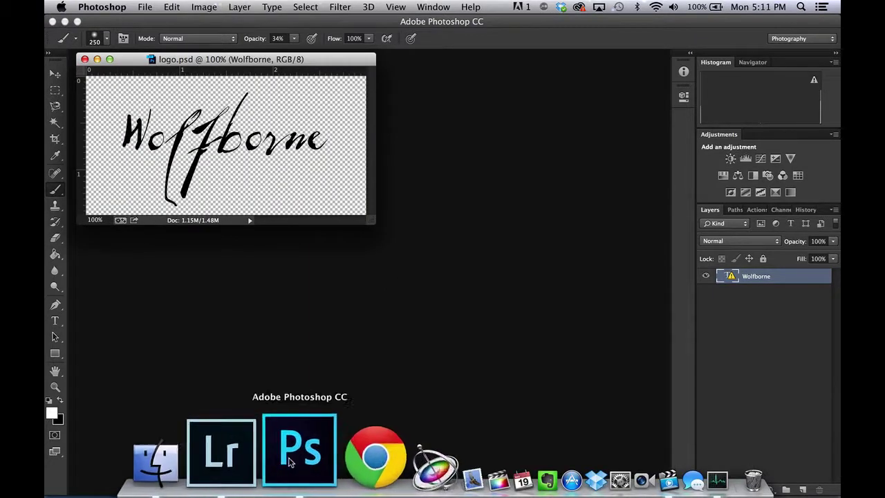
click(266, 453)
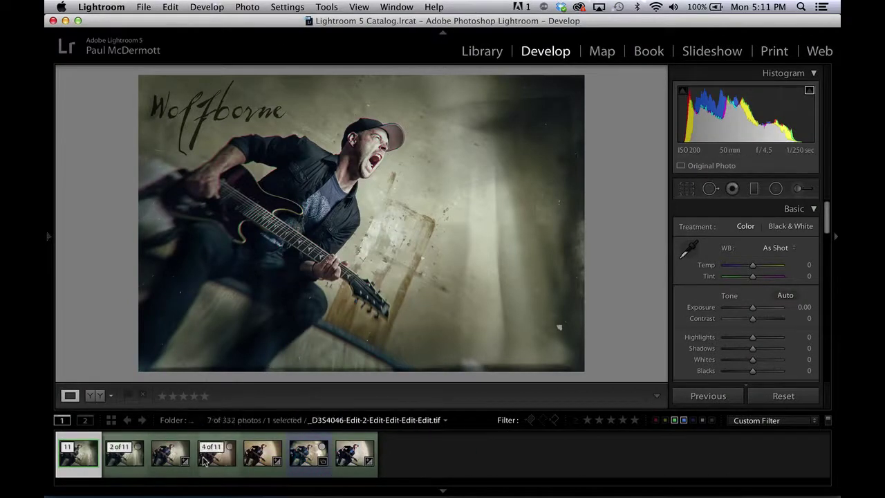
Compare the logo version with the earlier versions of the photo, and examine the guitarist's face up close
click(126, 453)
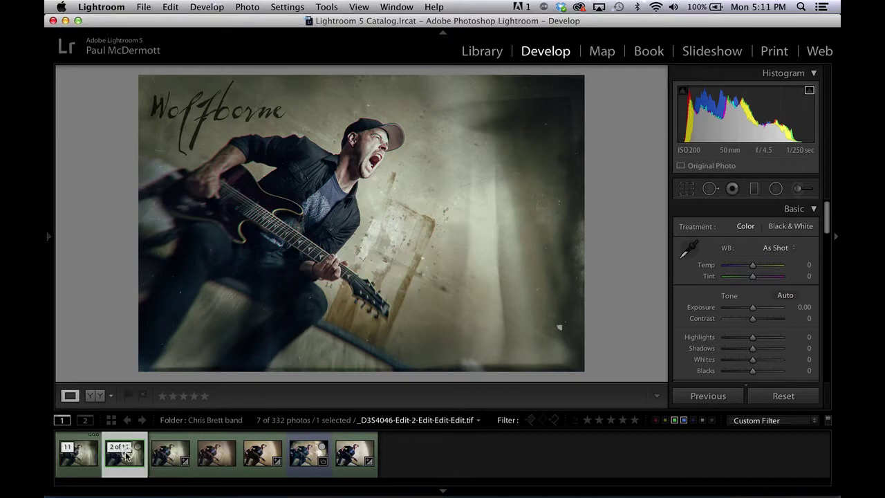
click(251, 461)
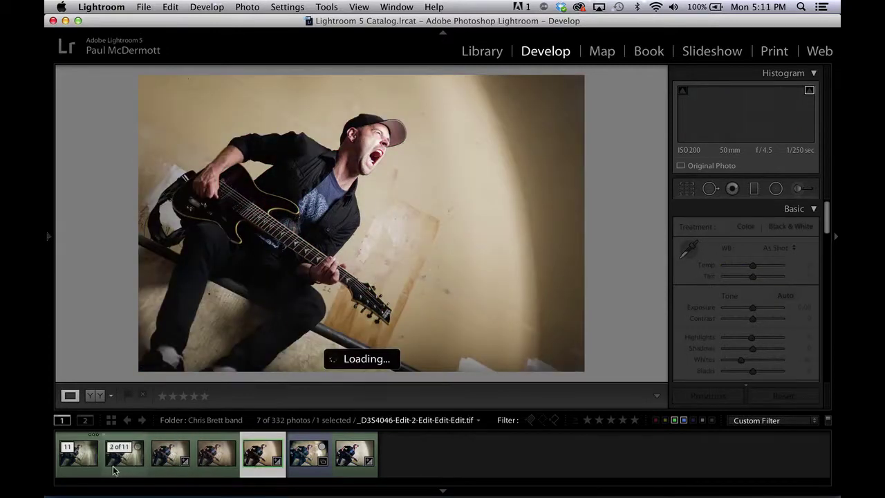
click(78, 462)
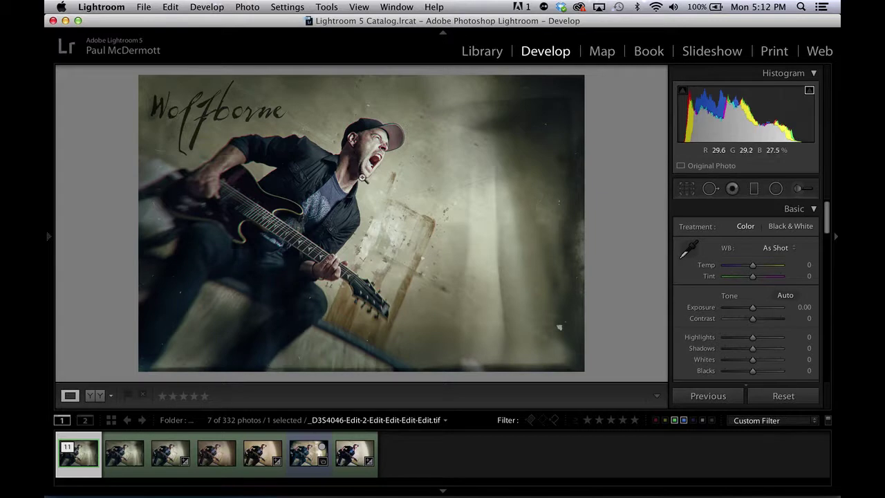
click(357, 156)
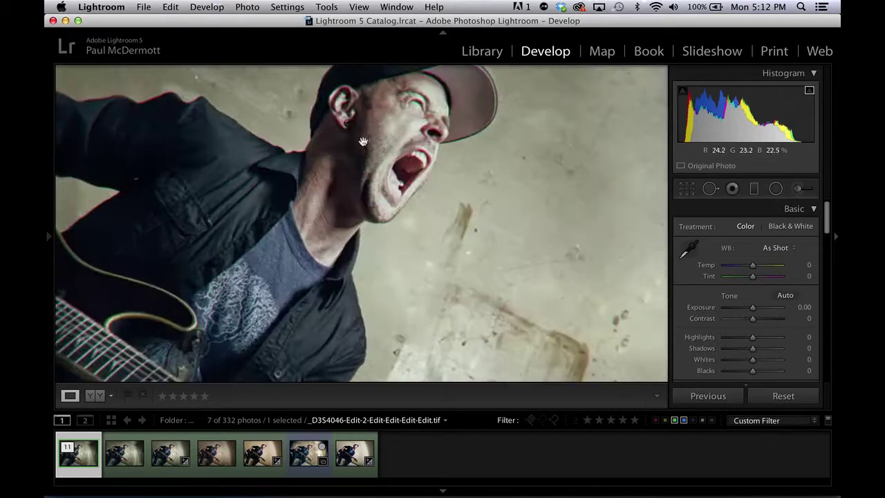
Compare the whole new Wolfborne logo photo with the earlier finished edit, alternating between the two versions
click(364, 175)
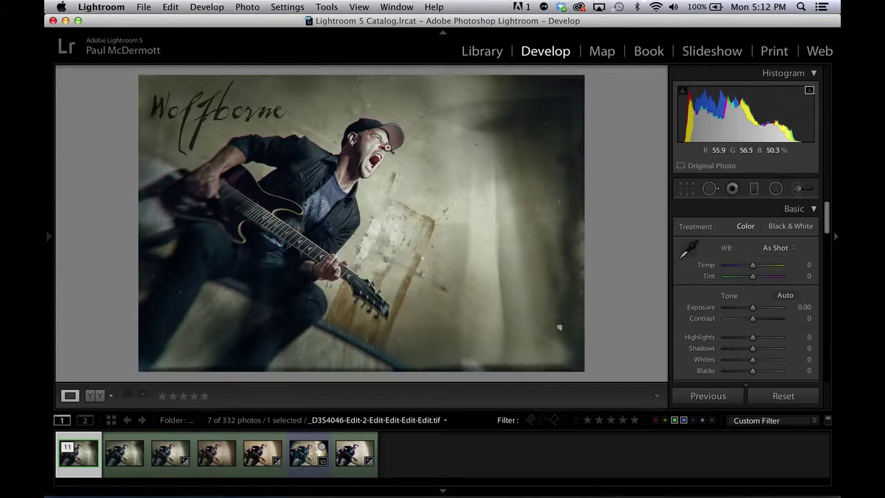
click(308, 453)
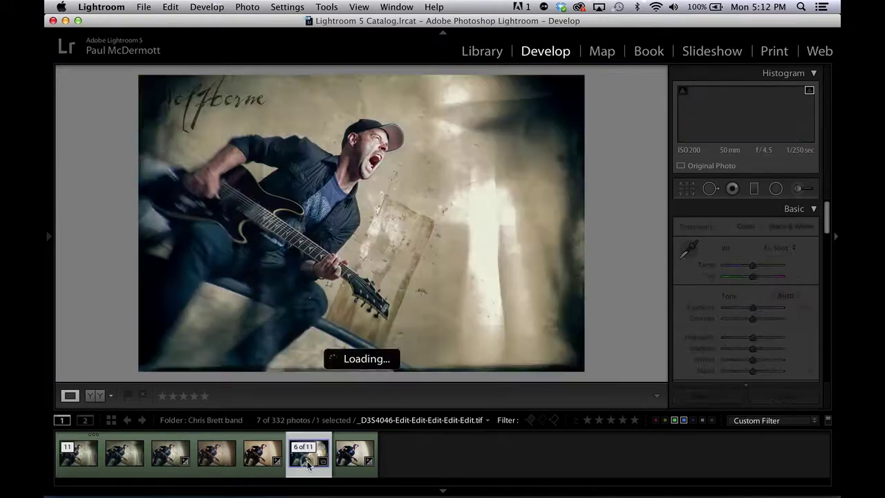
click(77, 471)
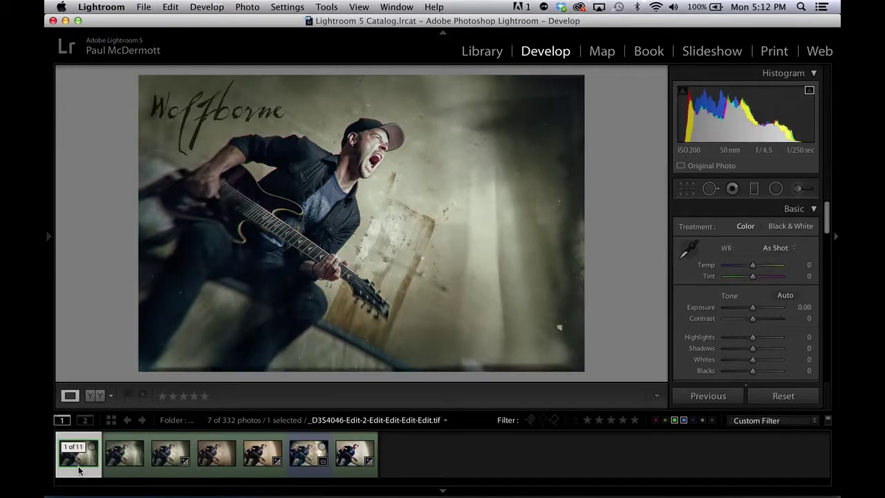
click(305, 457)
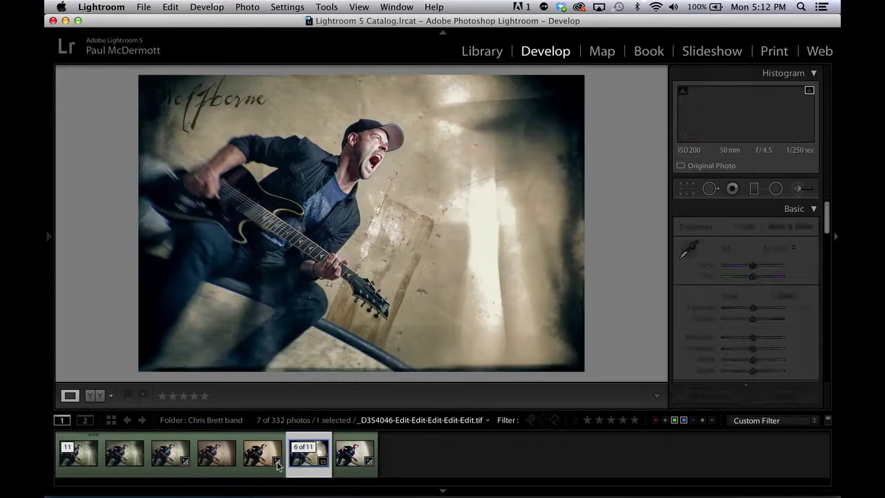
click(88, 461)
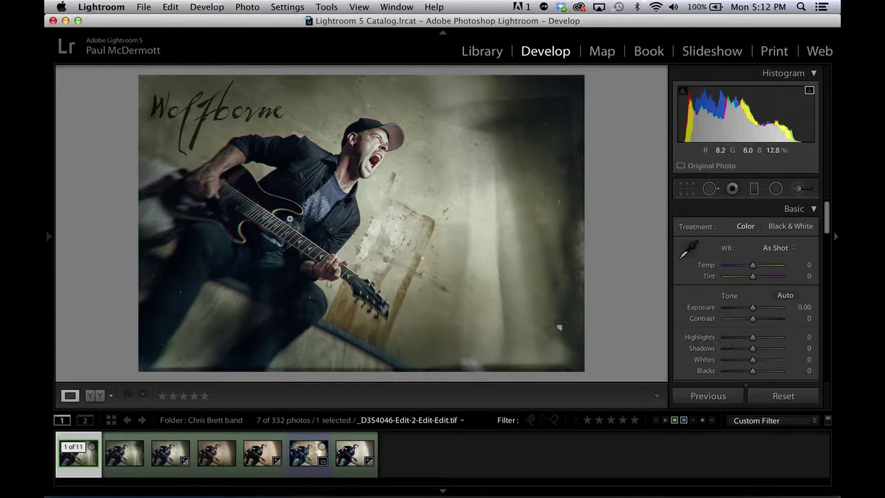
Review each editing stage of the guitarist photo back to the unedited original, and compare the early retouched version with the final logo version
click(121, 459)
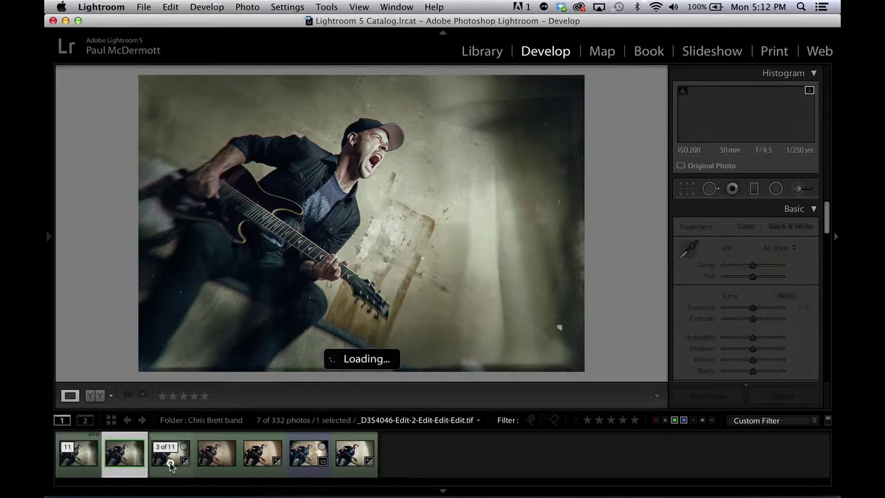
click(169, 461)
click(220, 465)
click(262, 465)
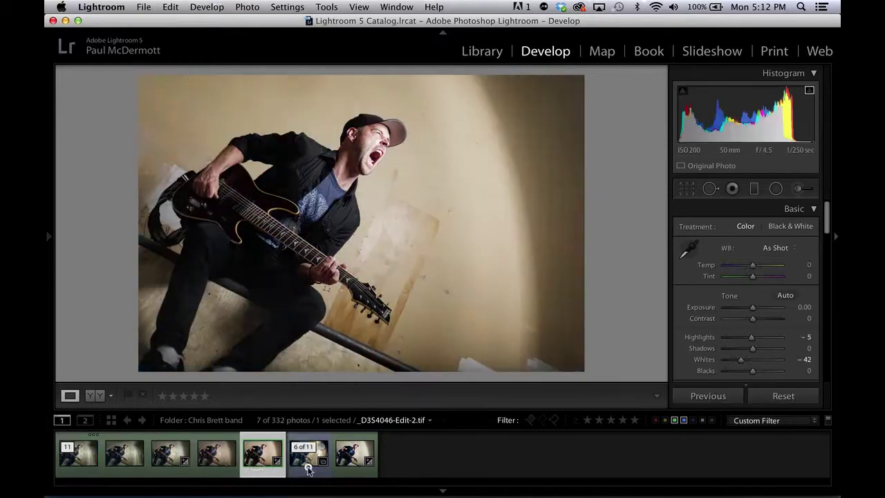
click(307, 466)
click(348, 472)
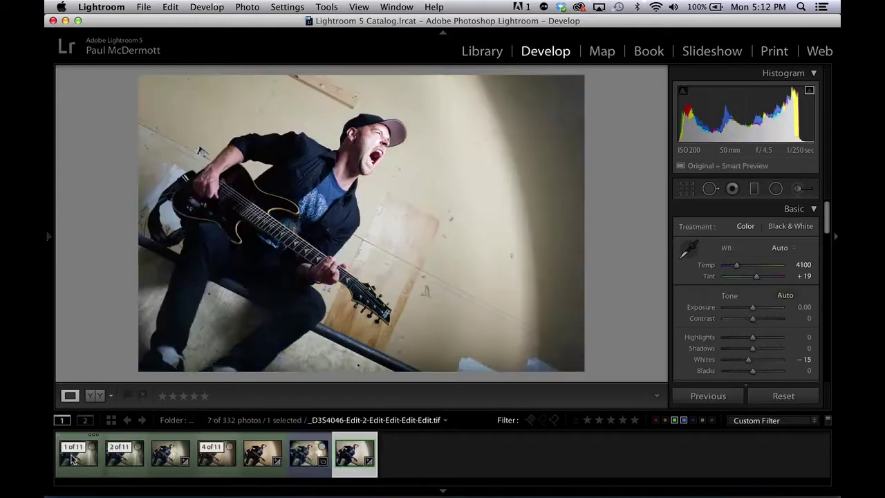
click(77, 465)
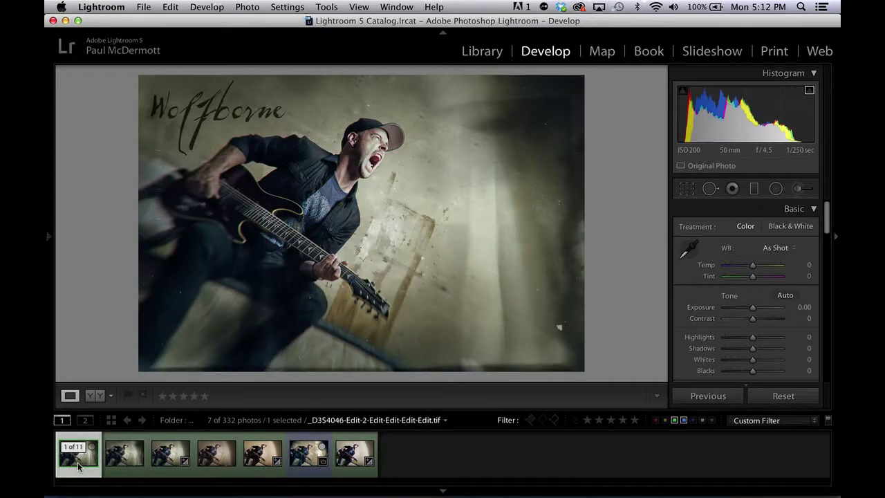
click(255, 462)
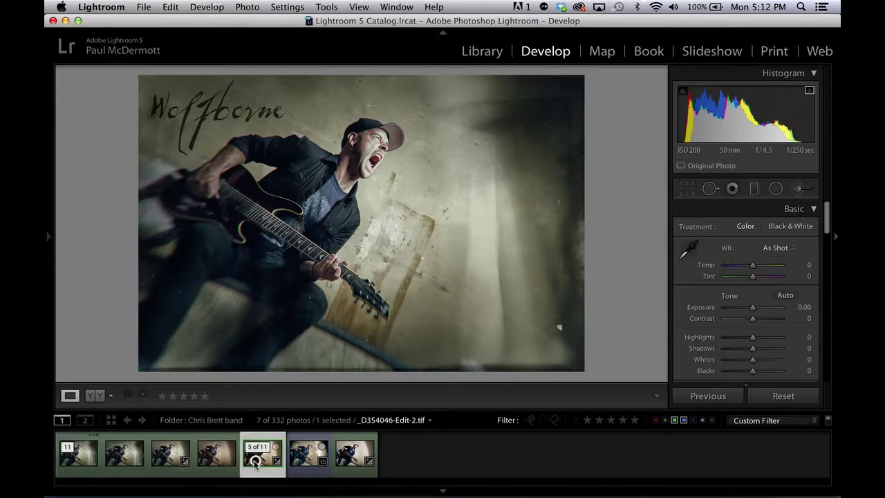
click(89, 468)
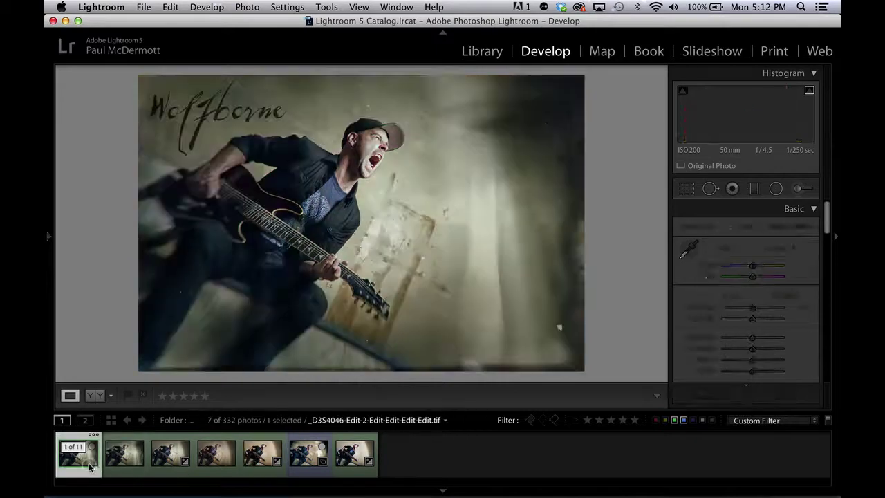